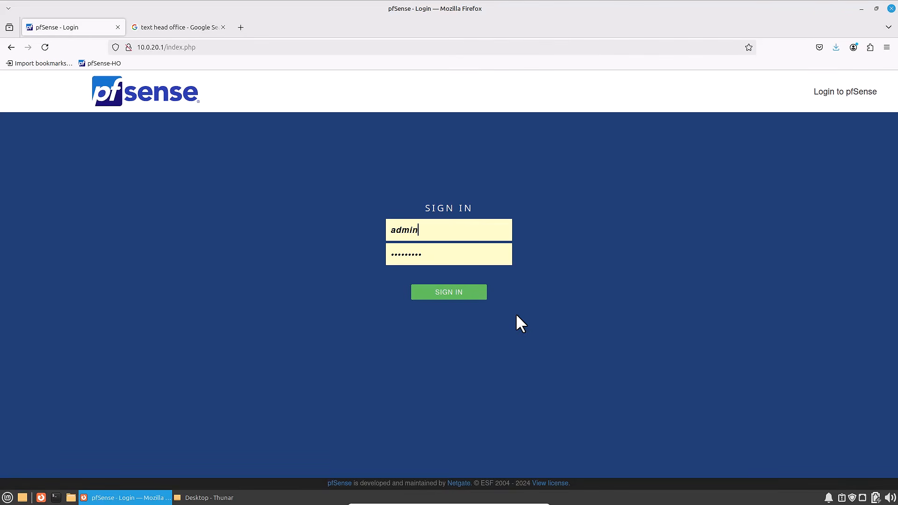
# - Sign in to the pfSense web interface and check the LAN interface's IP address on the dashboard
pyautogui.click(442, 292)
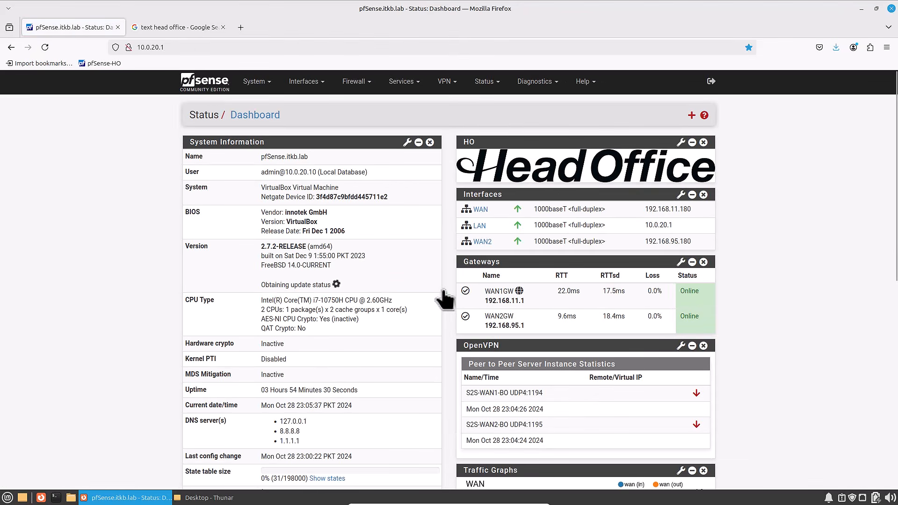
pyautogui.moveTo(686, 226); pyautogui.dragTo(644, 227)
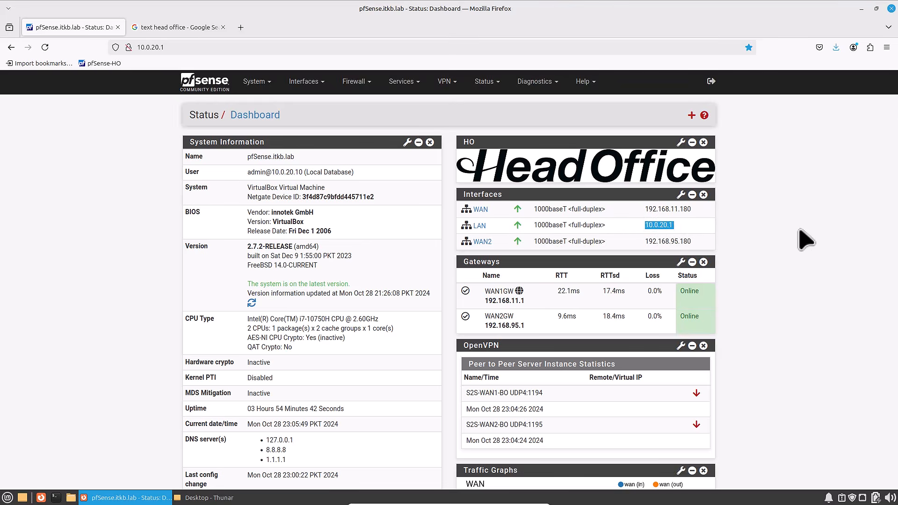
pyautogui.click(799, 230)
# - Open a terminal and run ip a to check the address of the enp0s3 adapter
pyautogui.click(56, 498)
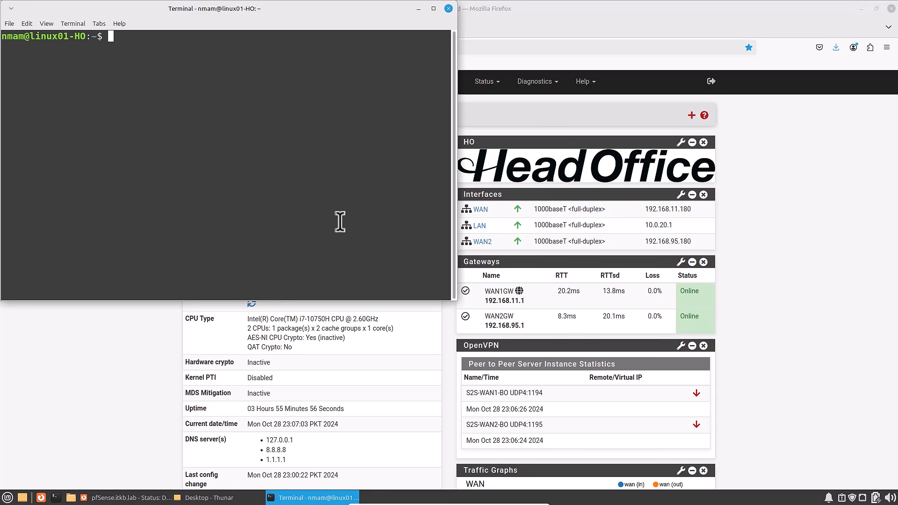
pyautogui.write('ip a')
pyautogui.press('Return')
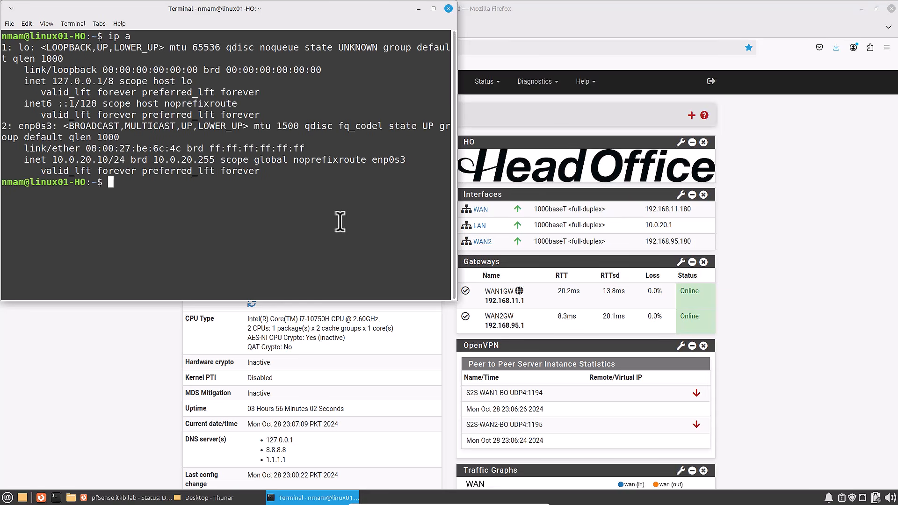
pyautogui.moveTo(52, 159); pyautogui.dragTo(124, 159)
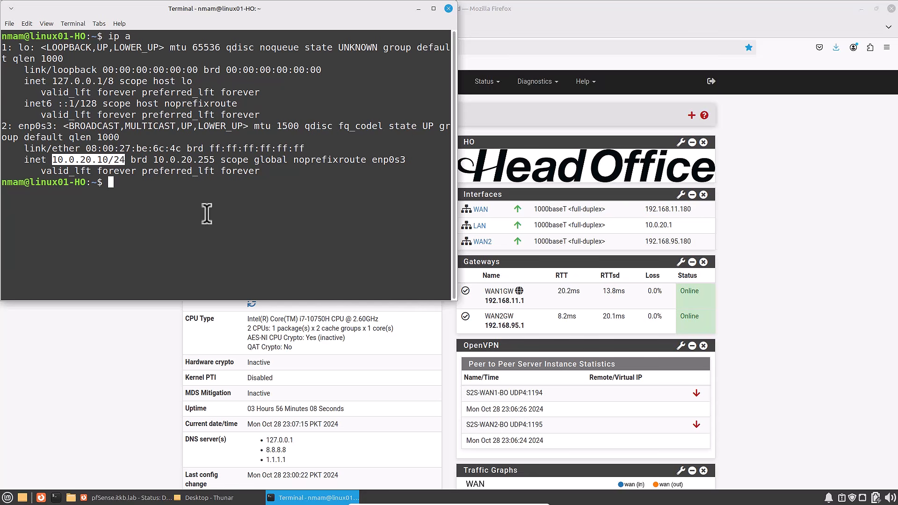
# - Return to the pfSense dashboard and check the IP addresses of the WAN and WAN2 interfaces
pyautogui.click(718, 286)
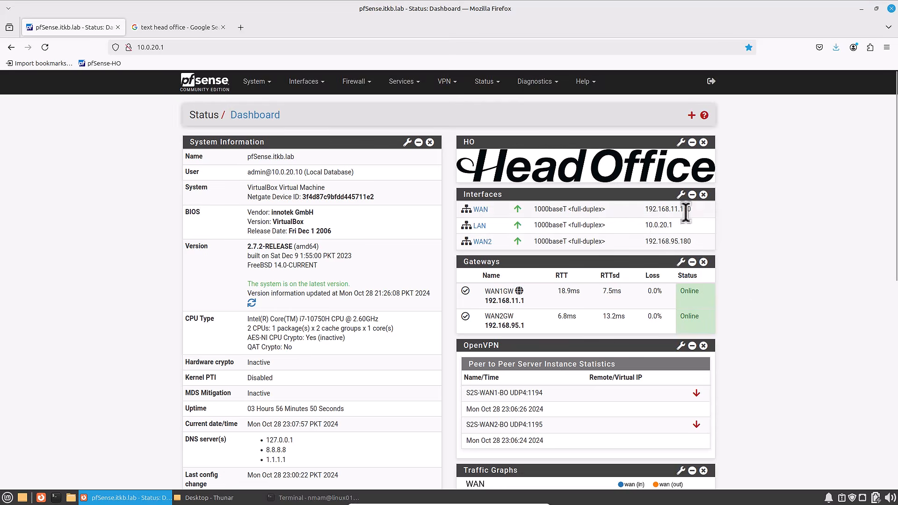
pyautogui.doubleClick(648, 214)
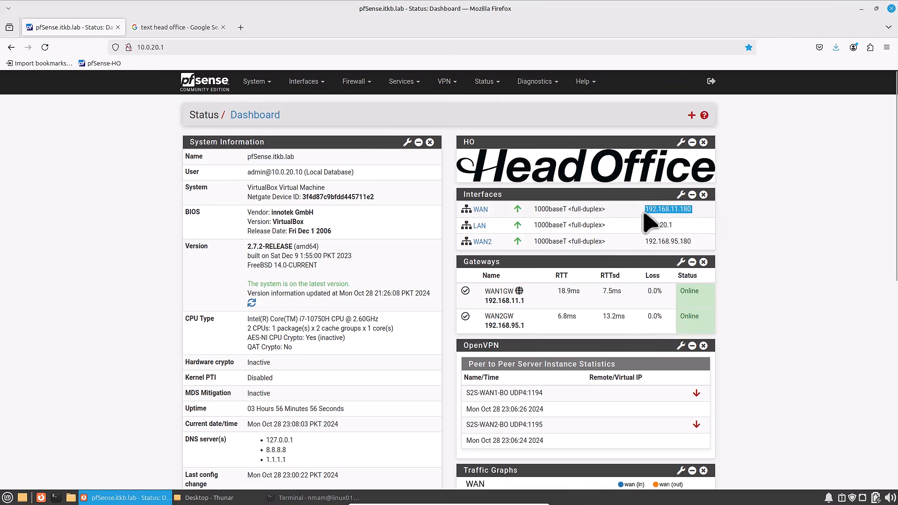
pyautogui.click(791, 264)
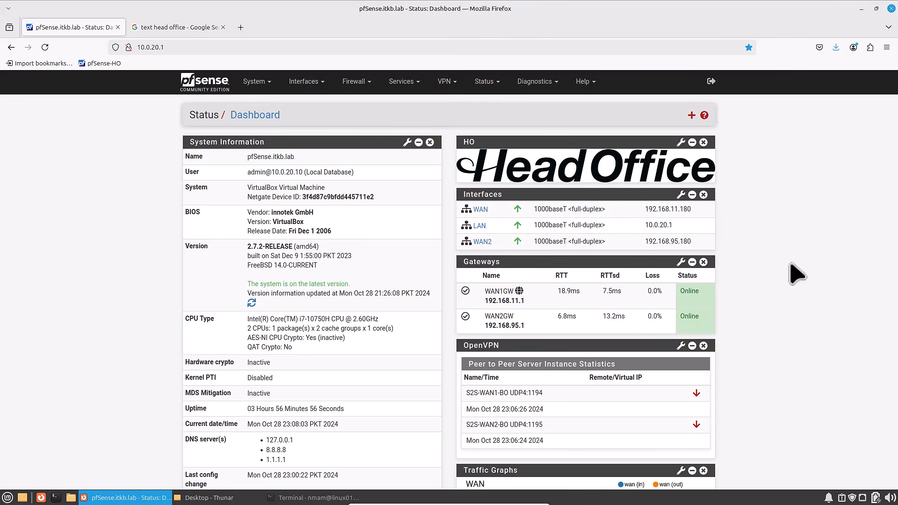
pyautogui.moveTo(702, 242); pyautogui.dragTo(644, 243)
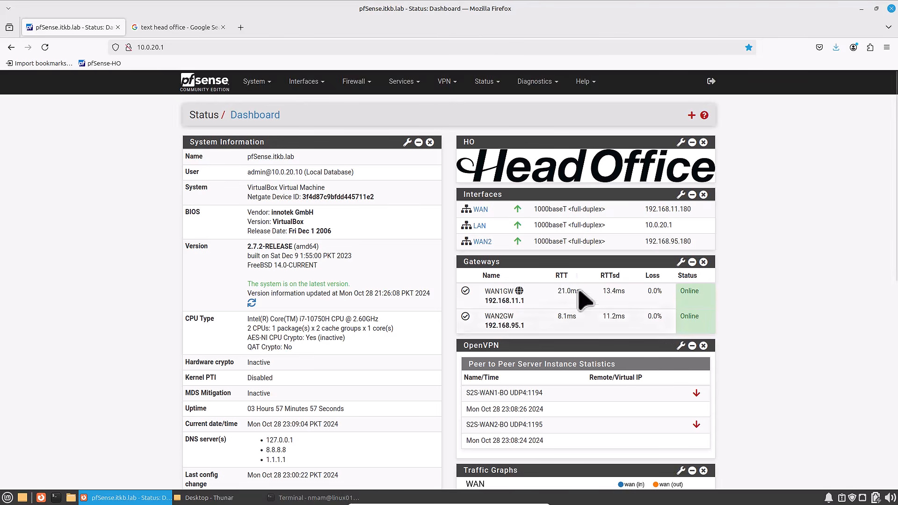
# - Open the certificate authorities list and examine the S2S-CA entry
pyautogui.click(257, 88)
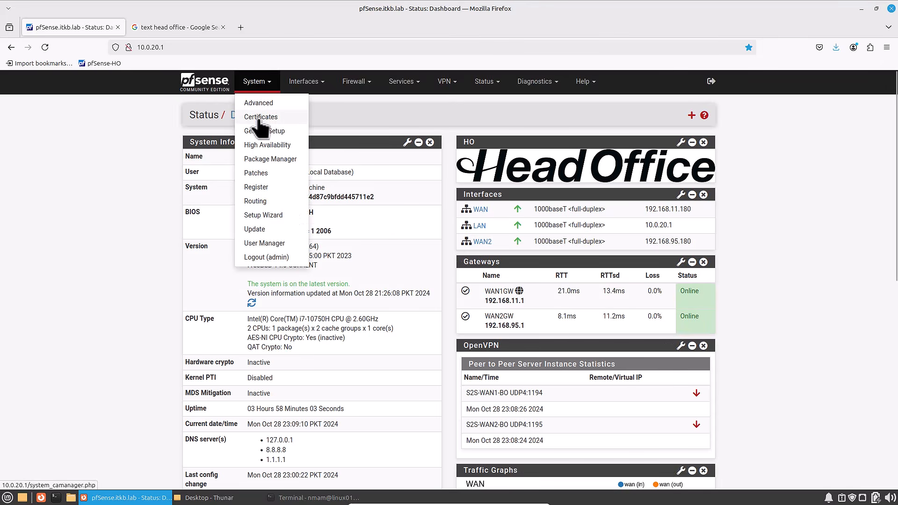
pyautogui.click(259, 119)
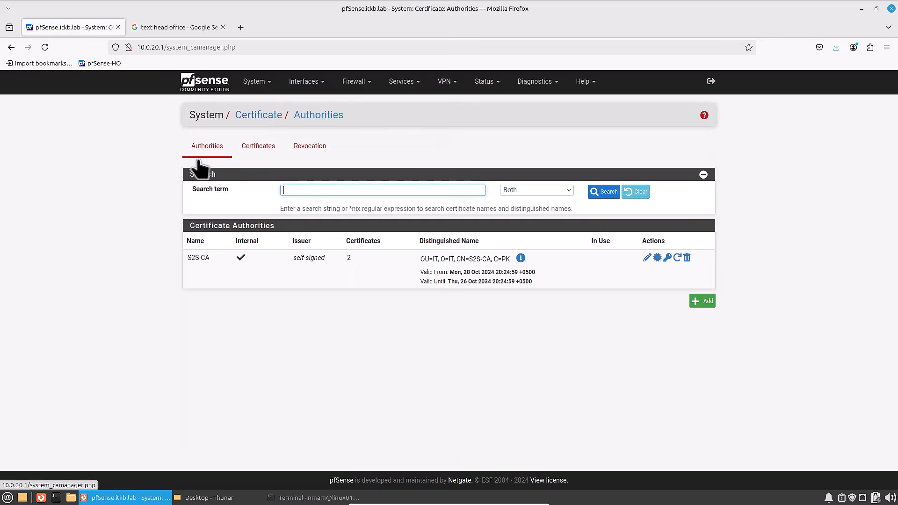
pyautogui.moveTo(212, 259); pyautogui.dragTo(184, 260)
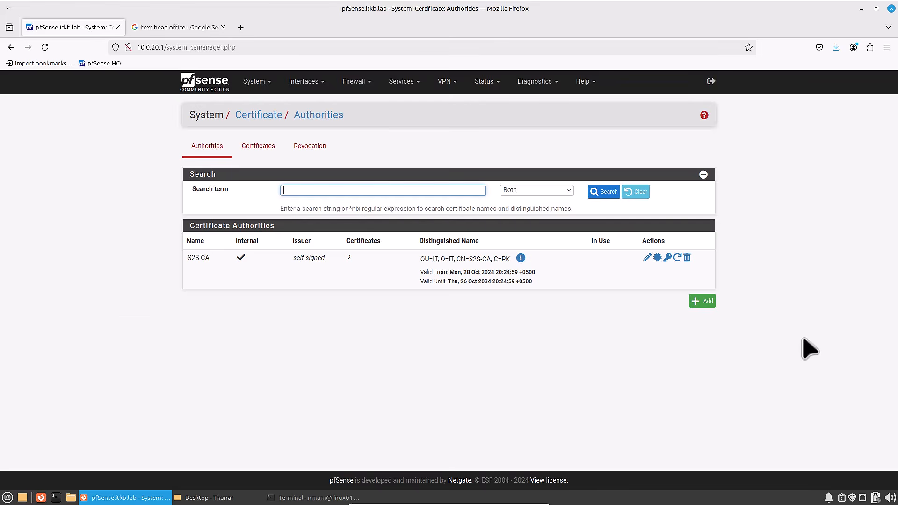
# - Show the certificates list and examine the serverA and siteB certificates
pyautogui.click(259, 154)
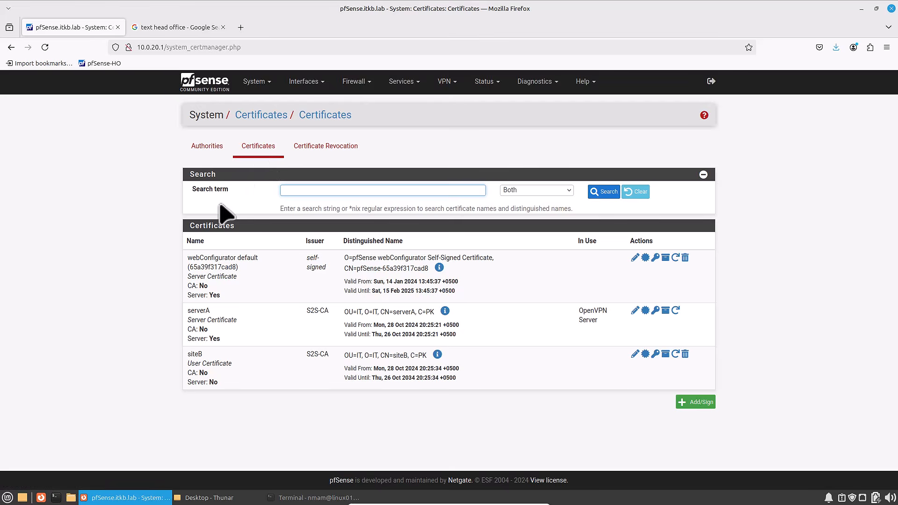
pyautogui.moveTo(210, 311); pyautogui.dragTo(188, 311)
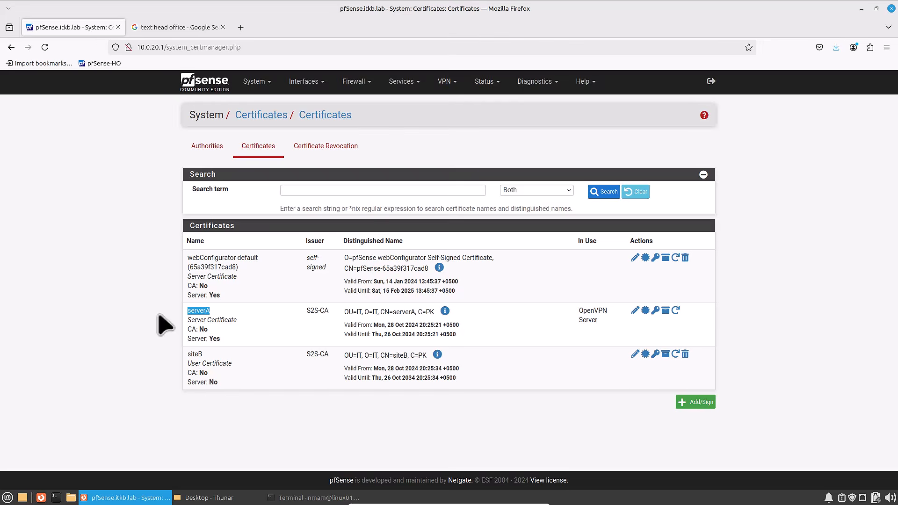
pyautogui.moveTo(212, 354); pyautogui.dragTo(179, 357)
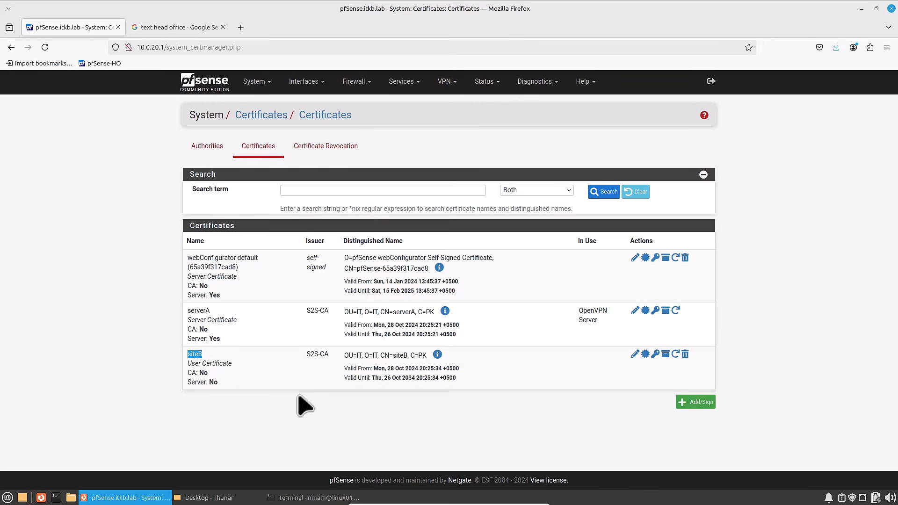
# - Open the OpenVPN server S2S-WAN1-BO for editing and review its mode, endpoint and cryptographic settings
pyautogui.click(444, 84)
pyautogui.click(453, 133)
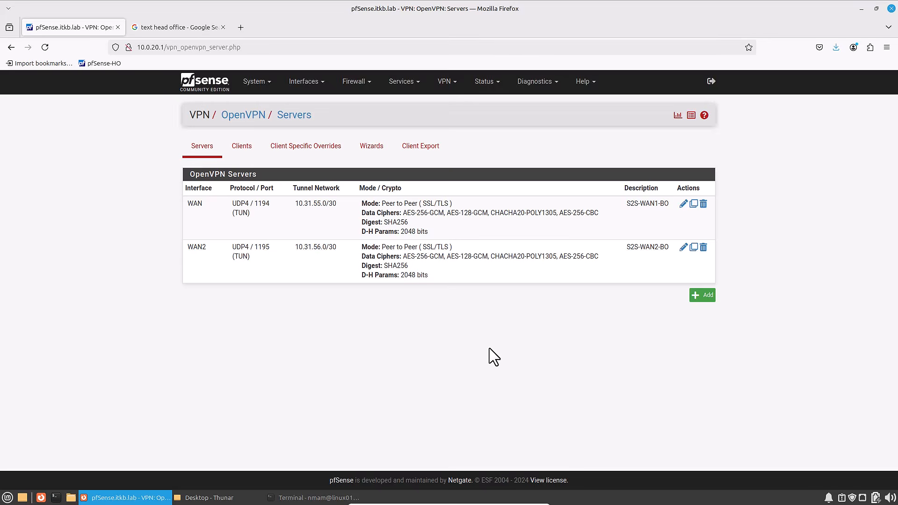
pyautogui.click(683, 205)
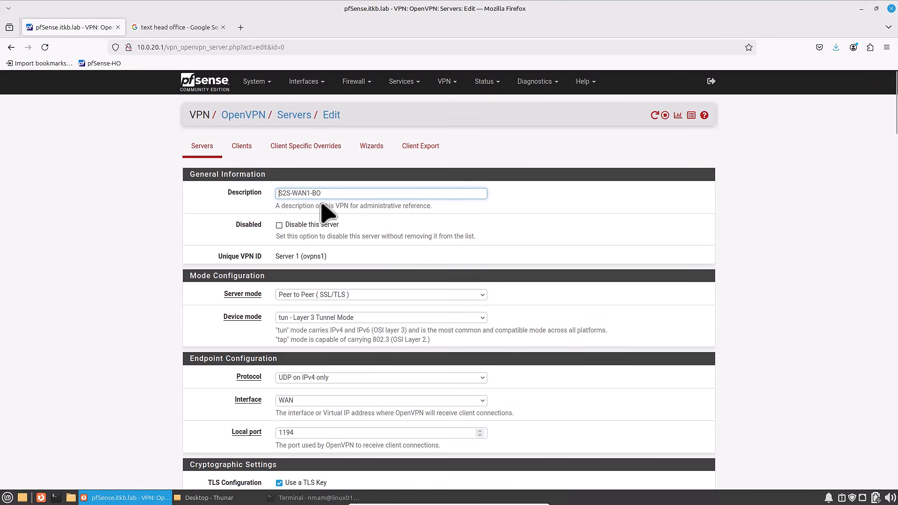
pyautogui.scroll(-3, 321, 196)
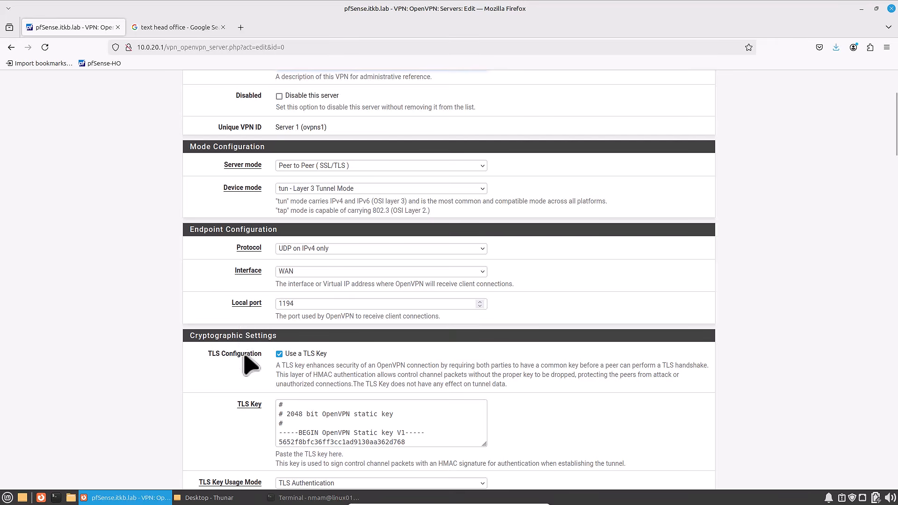
pyautogui.scroll(-2, 251, 365)
pyautogui.scroll(-5, 251, 364)
pyautogui.scroll(-8, 251, 365)
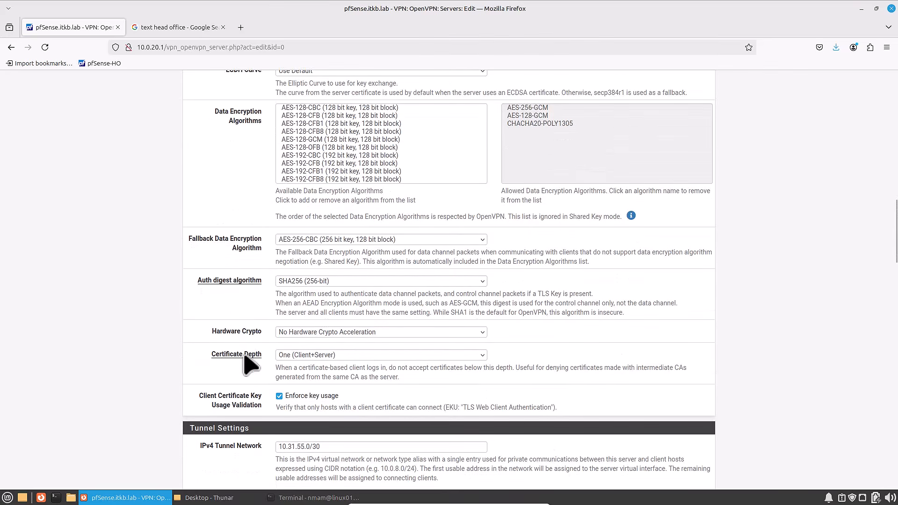
# - Review the S2S-WAN1-BO tunnel settings, including the IPv4 tunnel and remote networks, and save the server
pyautogui.scroll(-7, 251, 365)
pyautogui.scroll(-2, 250, 364)
pyautogui.scroll(2, 249, 361)
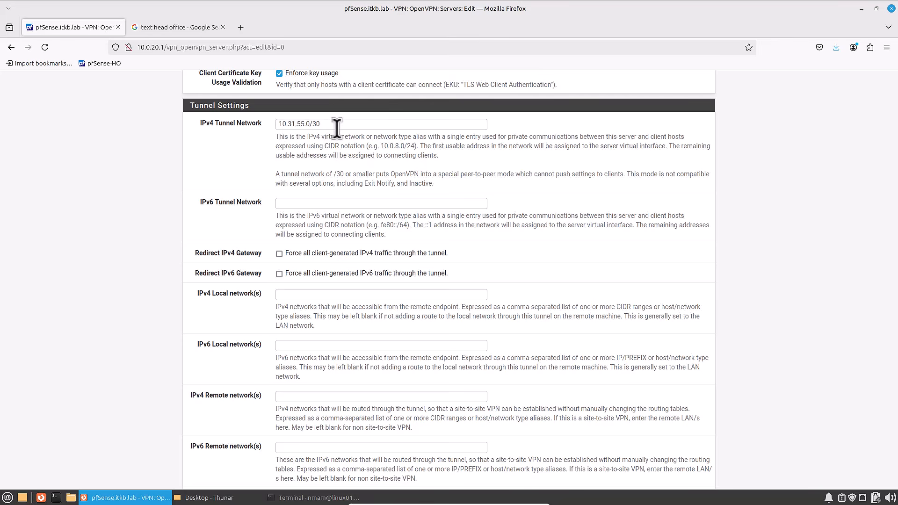
pyautogui.moveTo(191, 396); pyautogui.dragTo(260, 399)
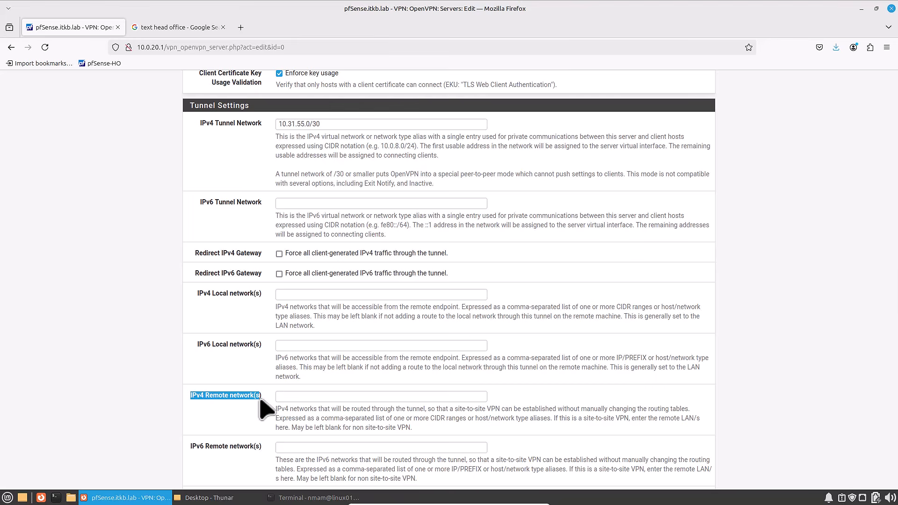
pyautogui.scroll(-20, 267, 409)
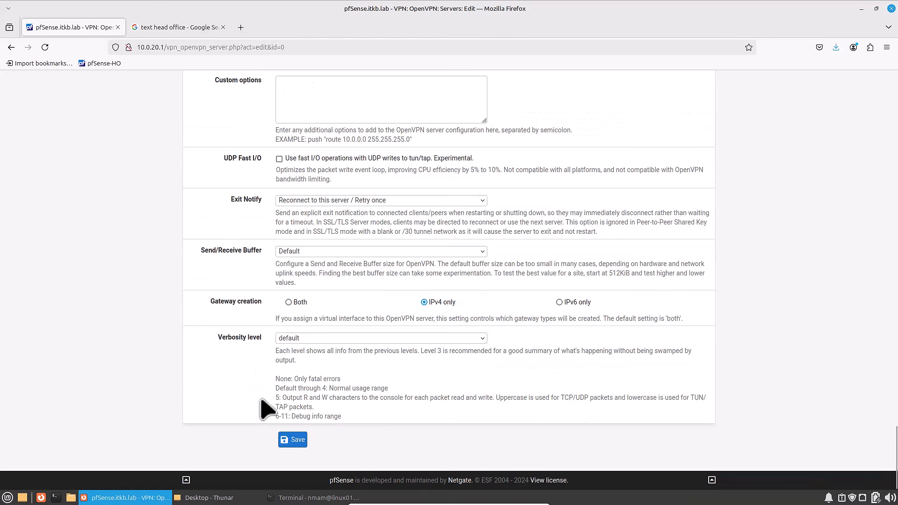
pyautogui.click(291, 444)
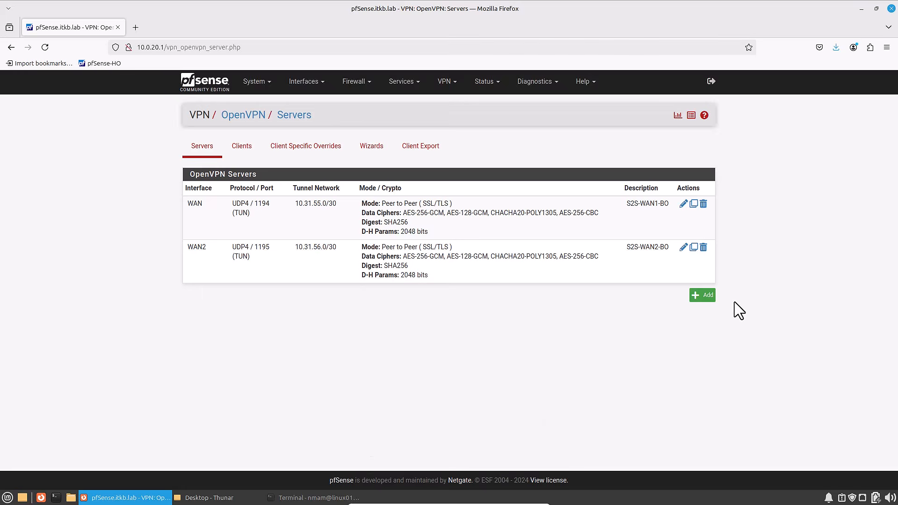
# - Open the OpenVPN server S2S-WAN2-BO for editing, review its mode configuration and select WAN2 as its interface
pyautogui.click(683, 247)
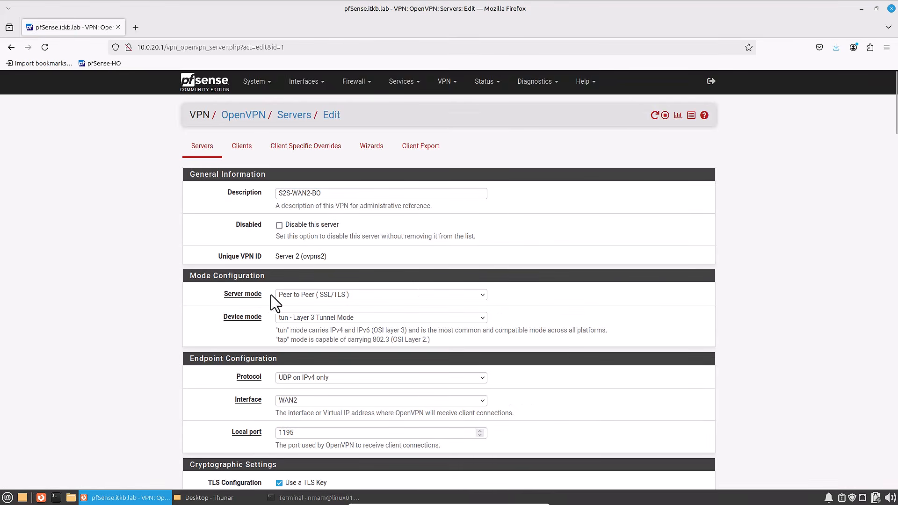
pyautogui.scroll(-3, 196, 304)
pyautogui.moveTo(221, 164); pyautogui.dragTo(260, 169)
pyautogui.moveTo(223, 202); pyautogui.dragTo(256, 193)
pyautogui.click(222, 208)
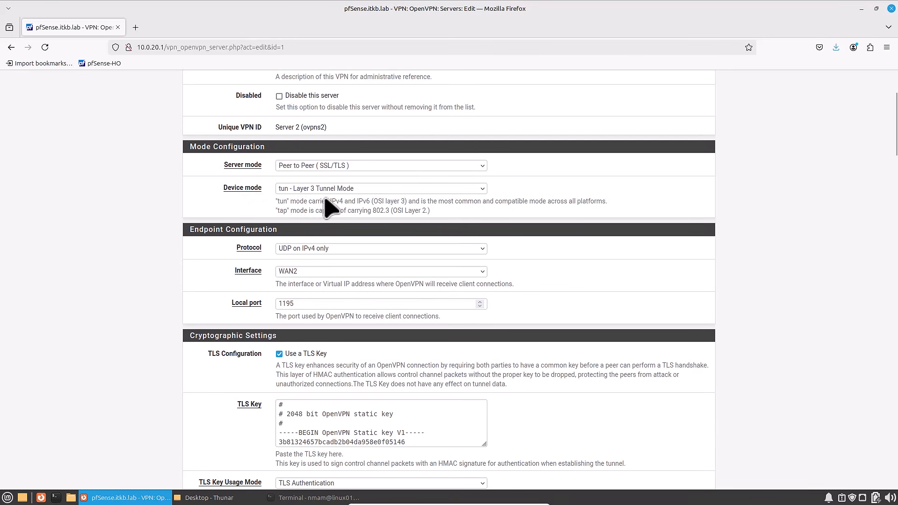
pyautogui.scroll(-5, 253, 239)
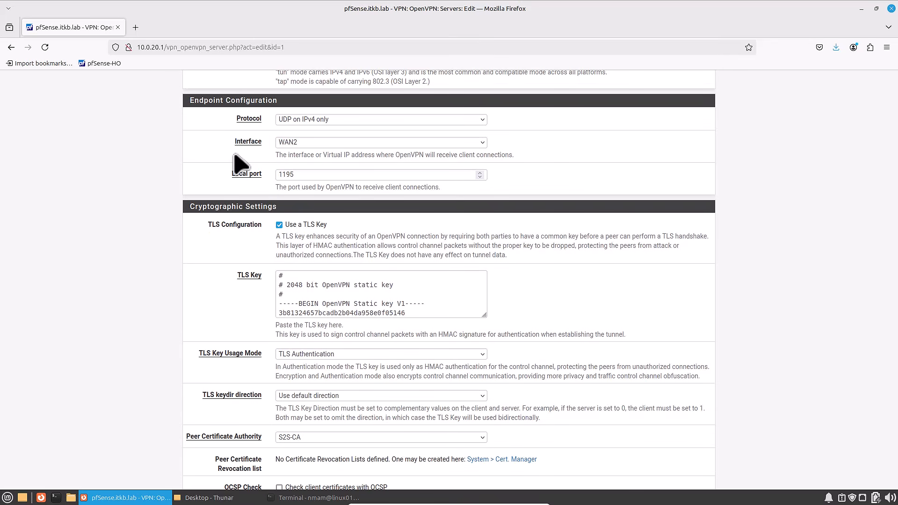
pyautogui.click(303, 143)
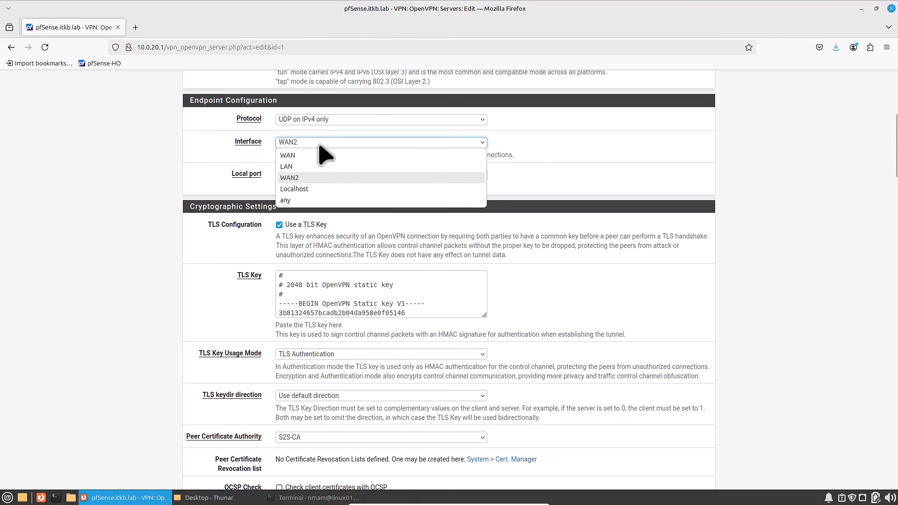
pyautogui.click(305, 182)
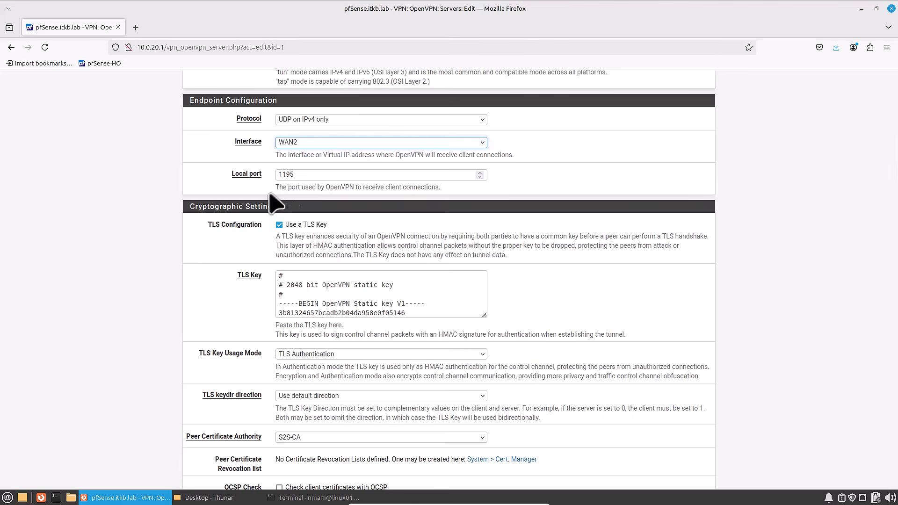
# - Review the S2S-WAN2-BO cryptographic and tunnel settings, including the IPv4 remote networks, and save the server
pyautogui.scroll(-15, 201, 283)
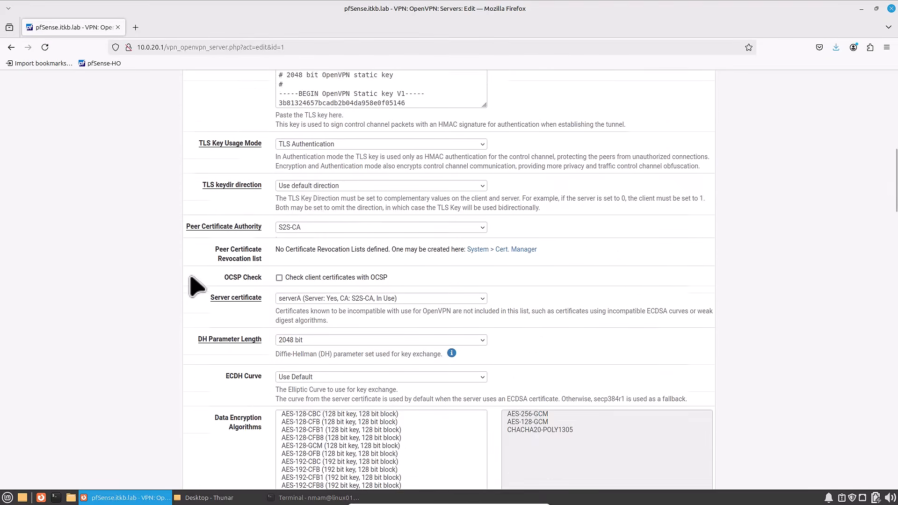
pyautogui.scroll(-4, 244, 293)
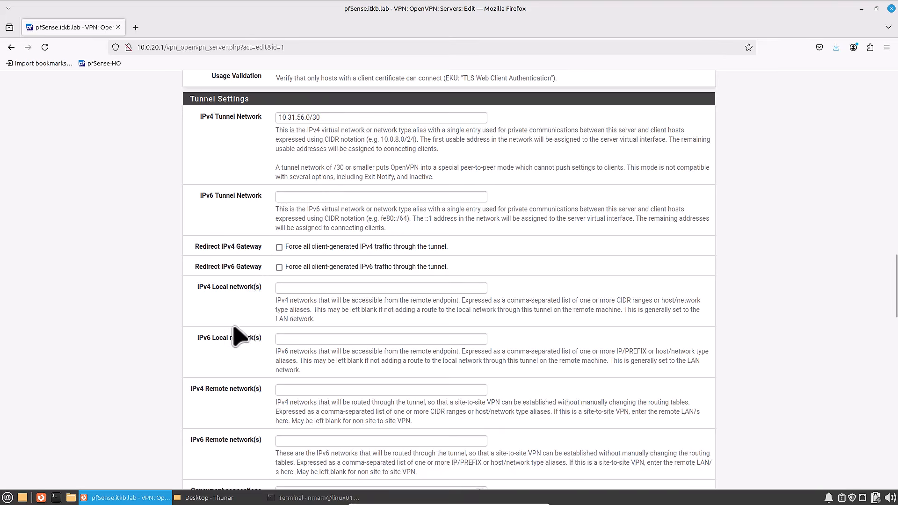
pyautogui.moveTo(191, 390); pyautogui.dragTo(290, 385)
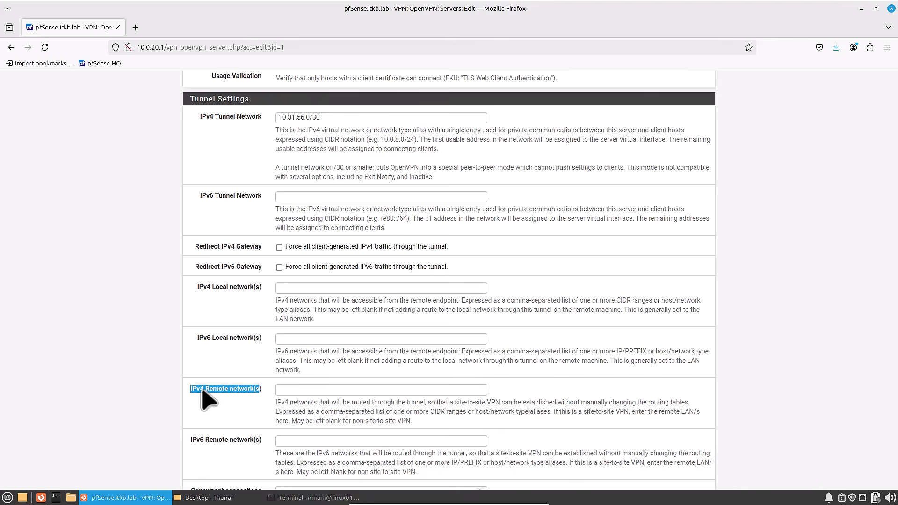
pyautogui.scroll(-4, 206, 400)
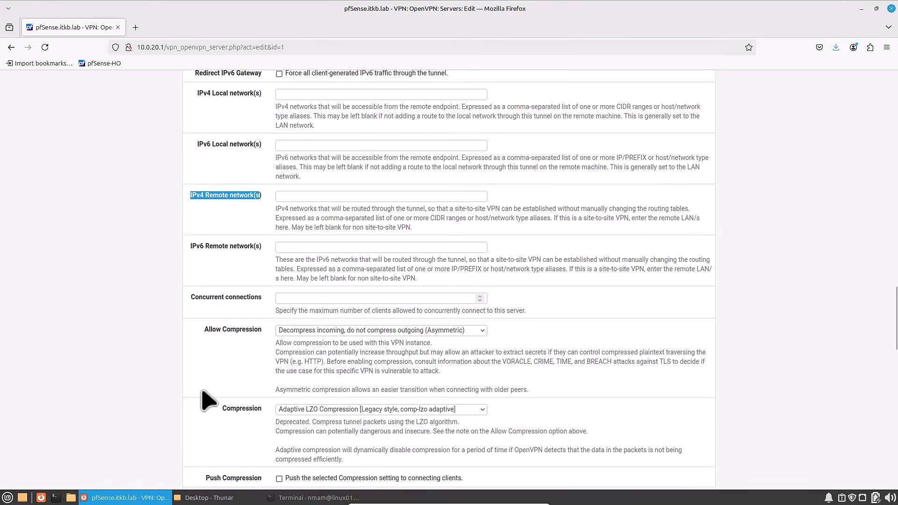
pyautogui.scroll(-20, 206, 400)
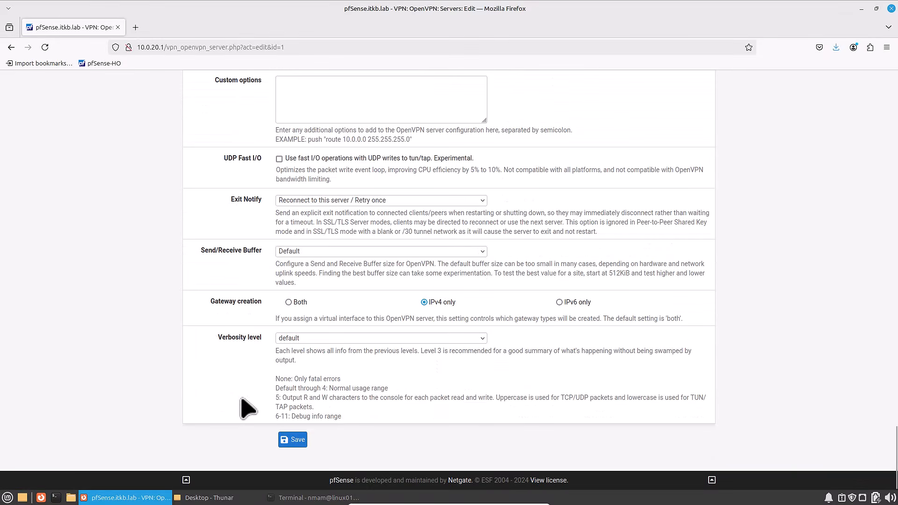
pyautogui.click(297, 440)
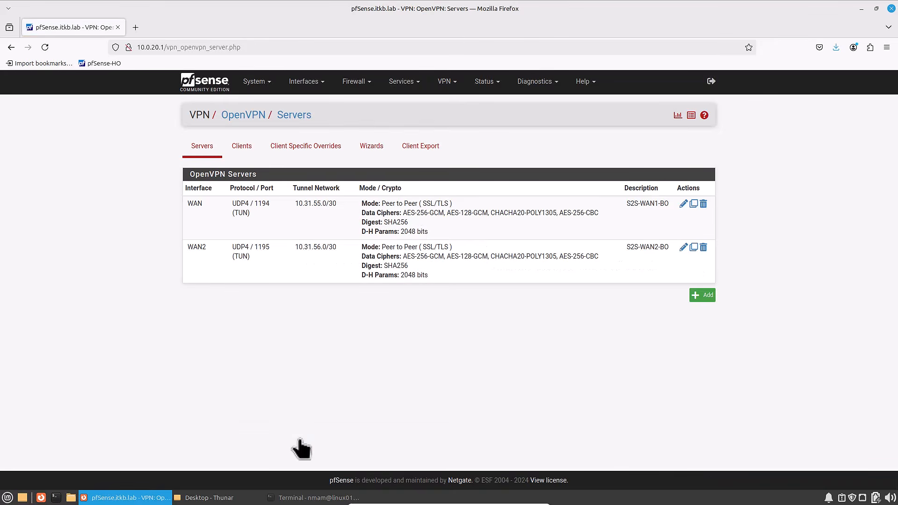
# - Open the siteB client specific override for editing and review its common name and server list
pyautogui.click(309, 149)
pyautogui.click(617, 203)
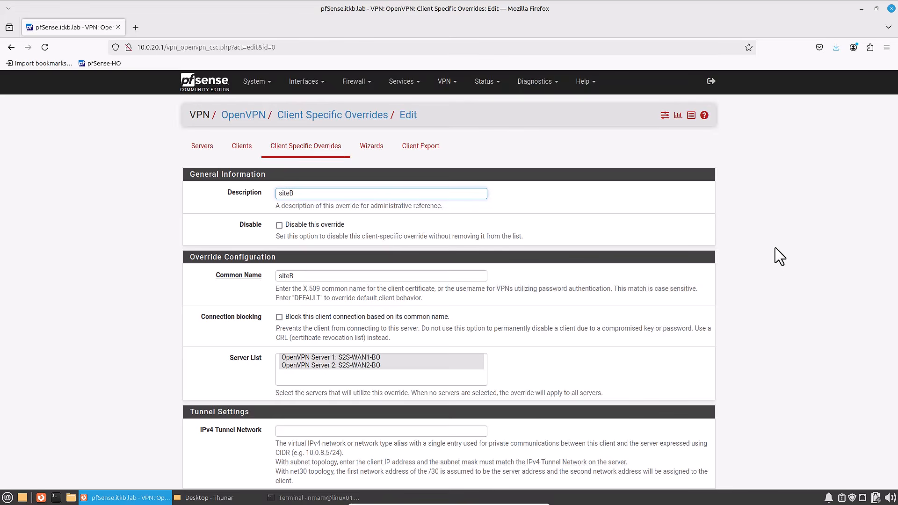
# - Review the head office firewall rules for the WAN, WAN2 and OpenVPN interfaces
pyautogui.click(356, 81)
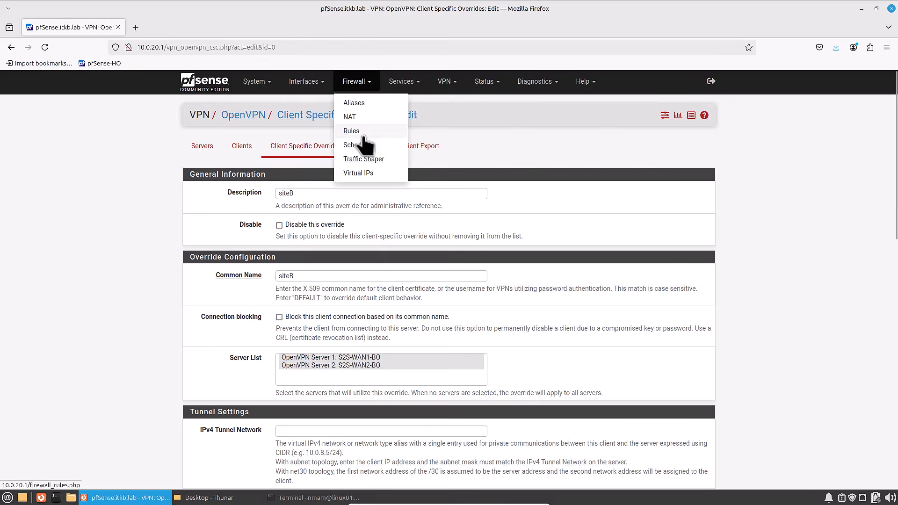
pyautogui.click(364, 137)
pyautogui.click(243, 155)
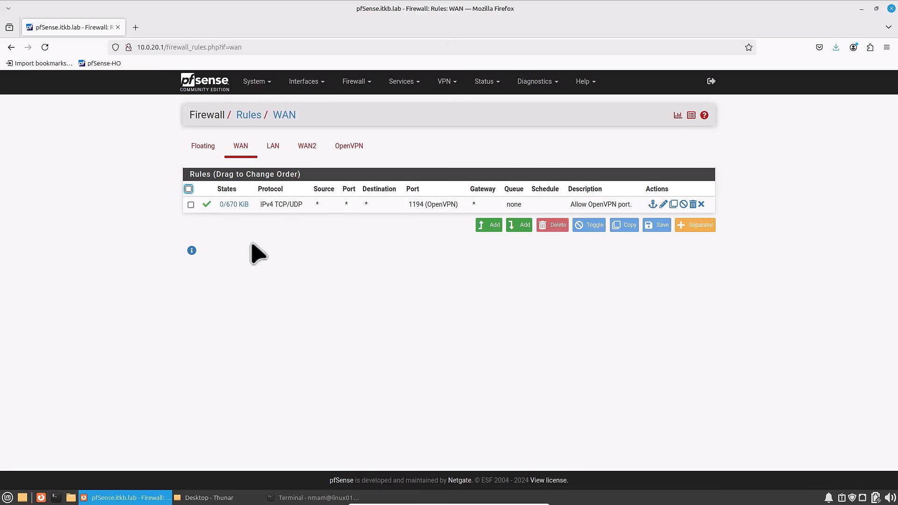
pyautogui.click(296, 155)
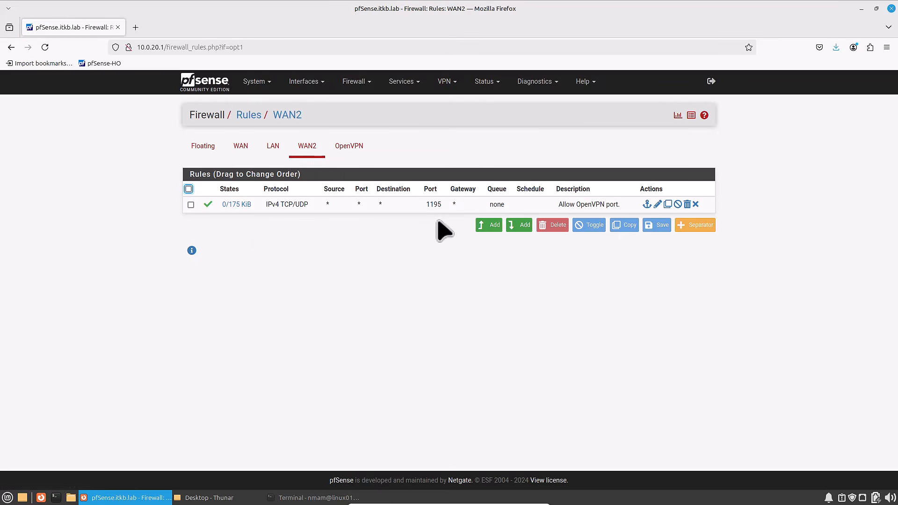
pyautogui.click(353, 152)
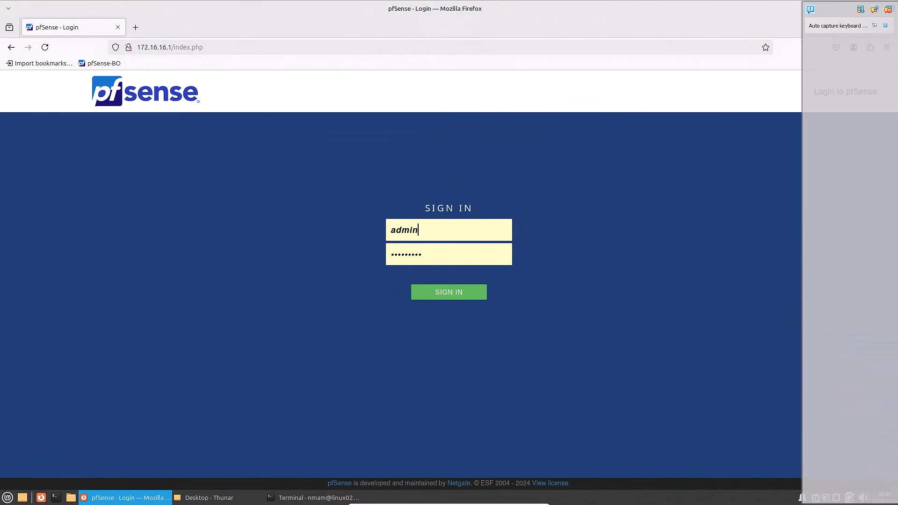
# - Sign in to the branch office pfSense at 172.16.16.1 and review its certificate authority and the siteB certificate
pyautogui.click(450, 296)
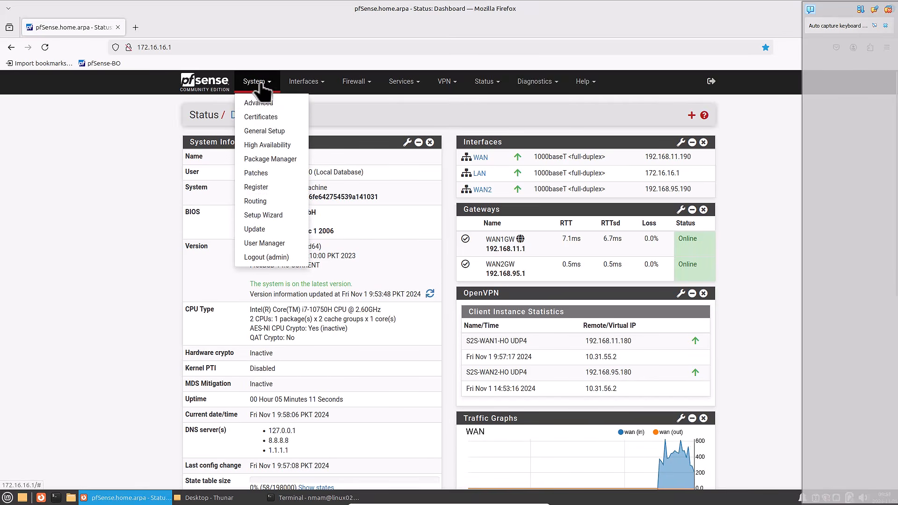
pyautogui.click(264, 121)
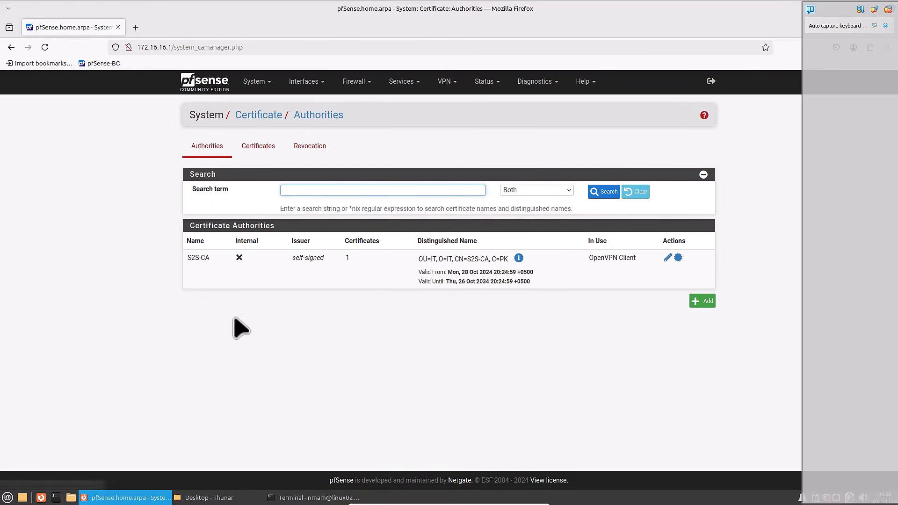
pyautogui.click(264, 160)
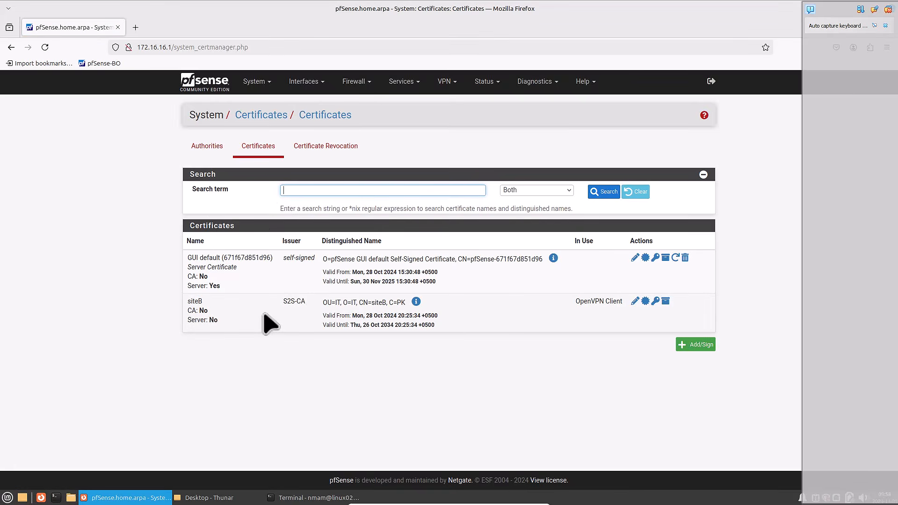
pyautogui.doubleClick(196, 302)
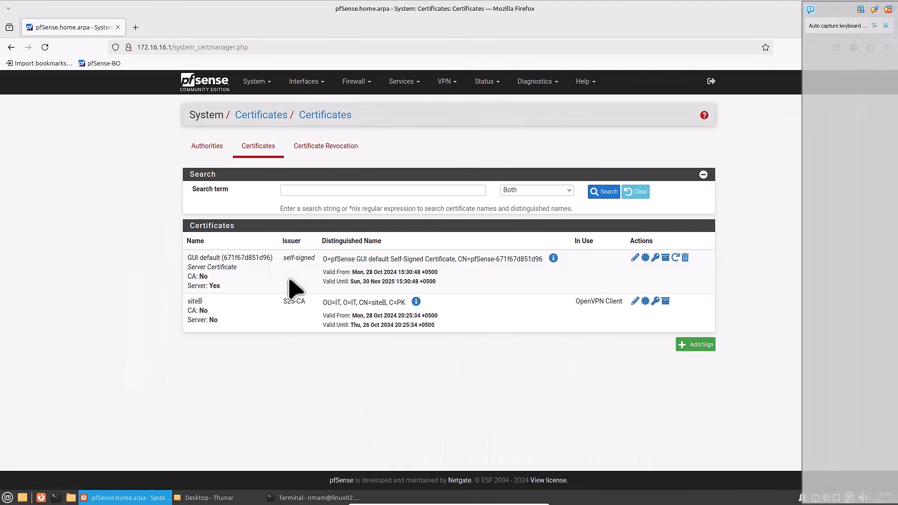
# - Check the branch LAN address on the dashboard, and check the Linux client's IP address by running "ip a" in the terminal
pyautogui.click(202, 88)
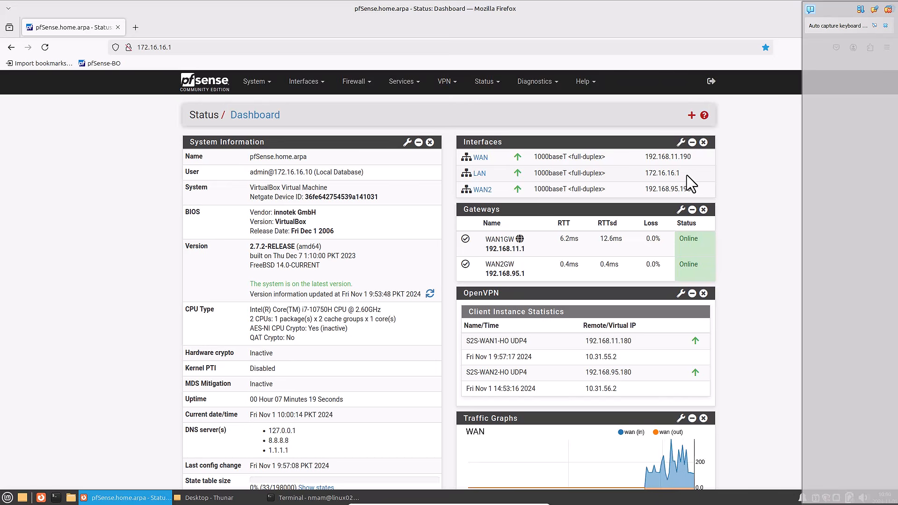
pyautogui.moveTo(648, 173); pyautogui.dragTo(805, 212)
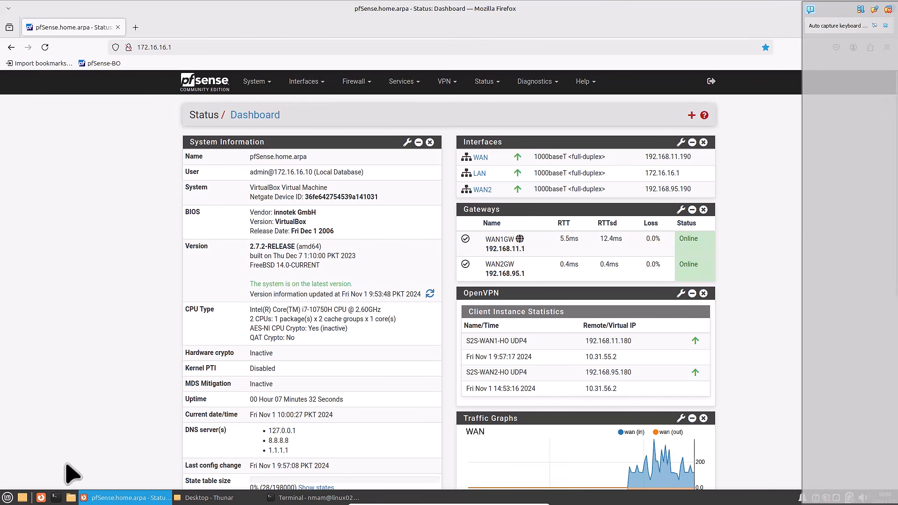
pyautogui.click(318, 498)
pyautogui.write('ip a')
pyautogui.press('Return')
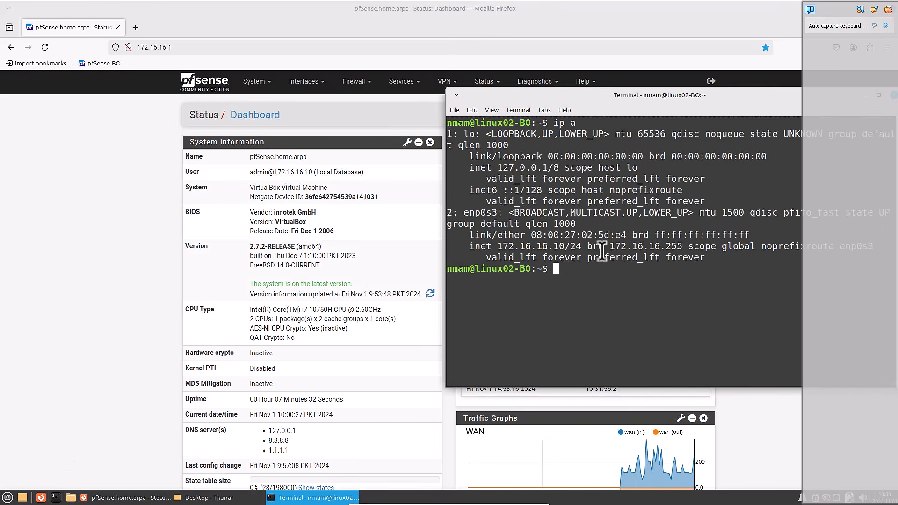
pyautogui.moveTo(498, 247); pyautogui.dragTo(589, 248)
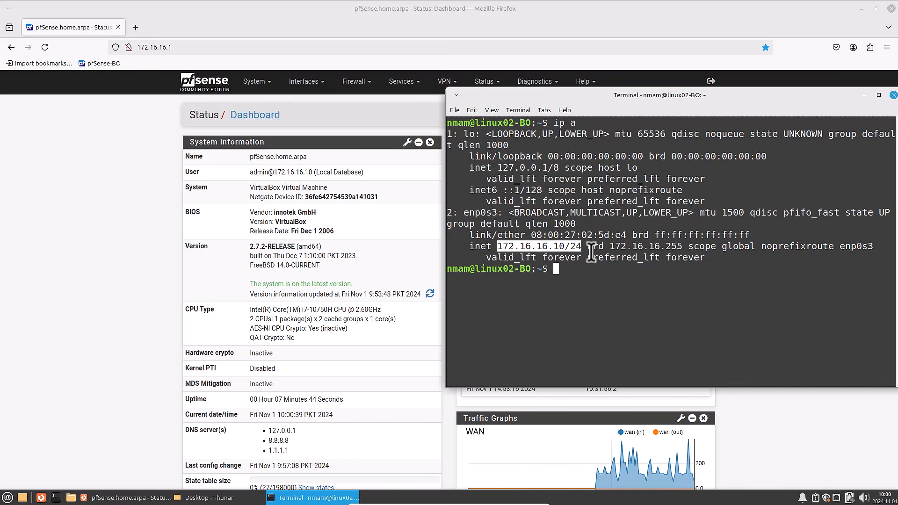
pyautogui.click(768, 405)
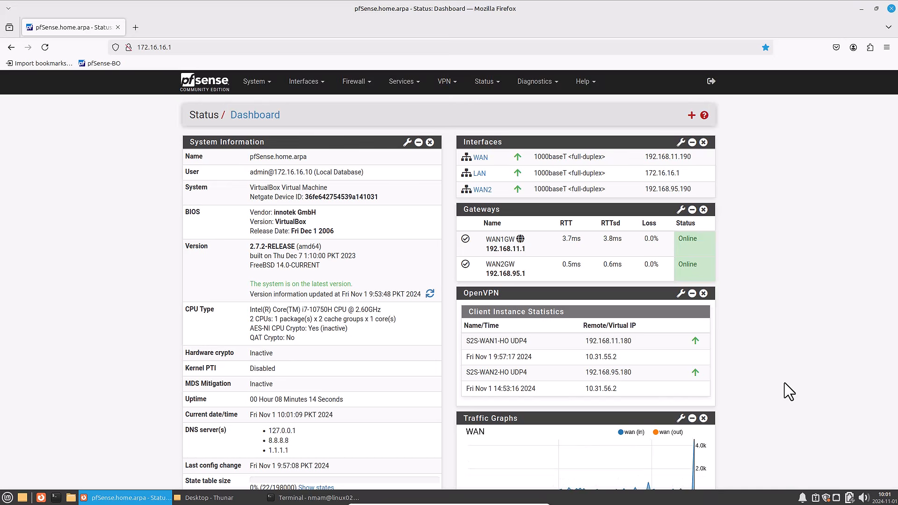
# - Examine the WAN and WAN2 interface addresses on the branch office dashboard
pyautogui.moveTo(698, 157); pyautogui.dragTo(646, 161)
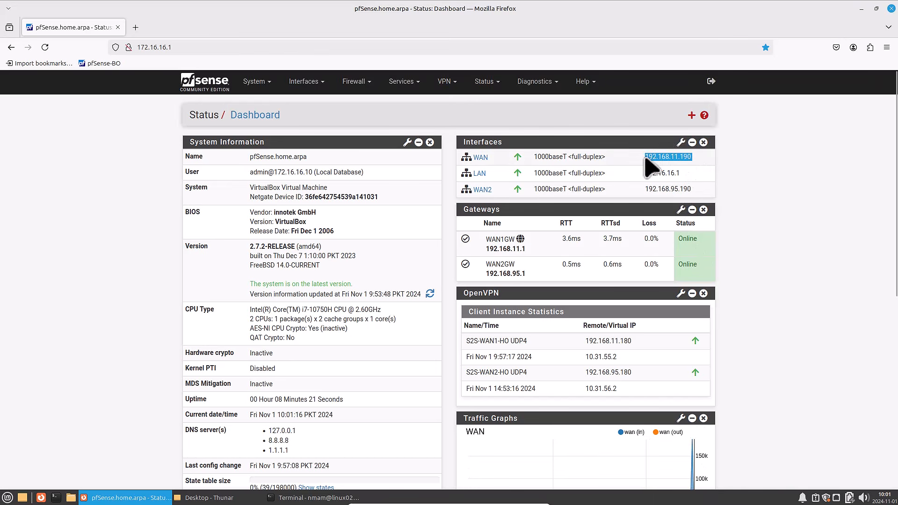
pyautogui.click(793, 221)
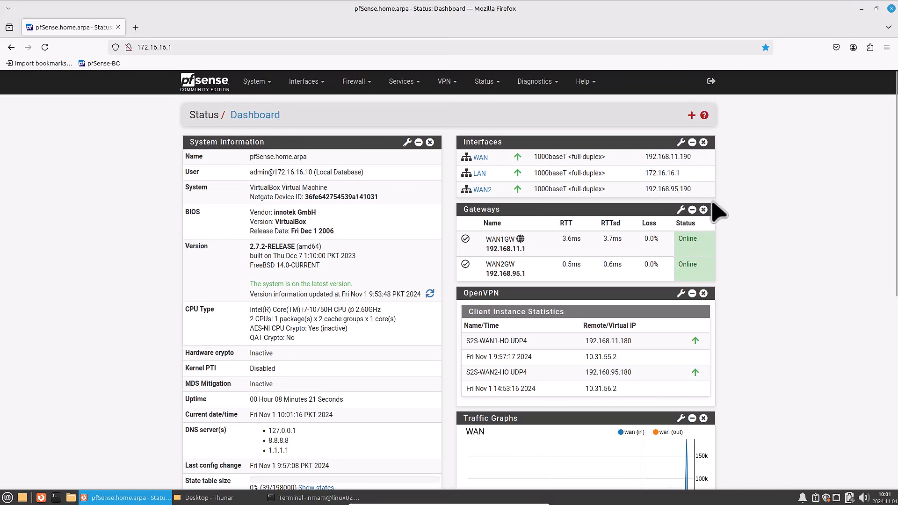
pyautogui.moveTo(698, 189); pyautogui.dragTo(640, 188)
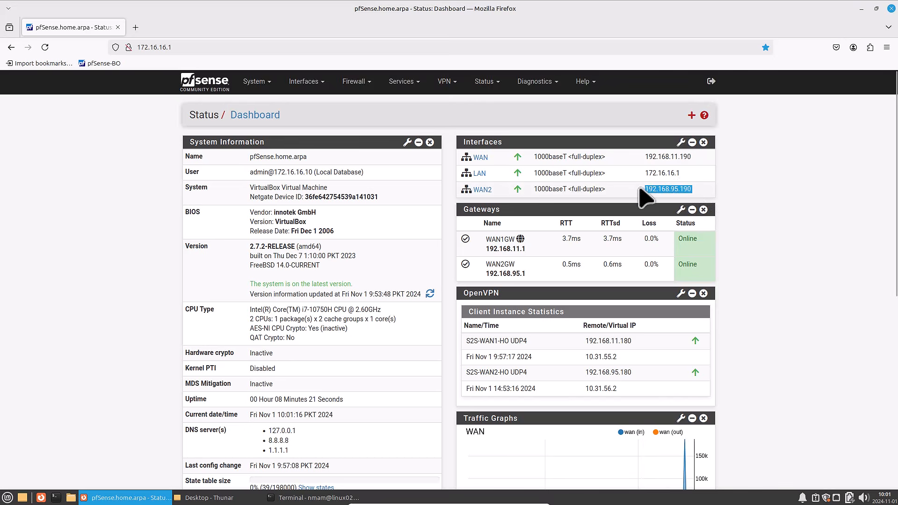
pyautogui.click(739, 215)
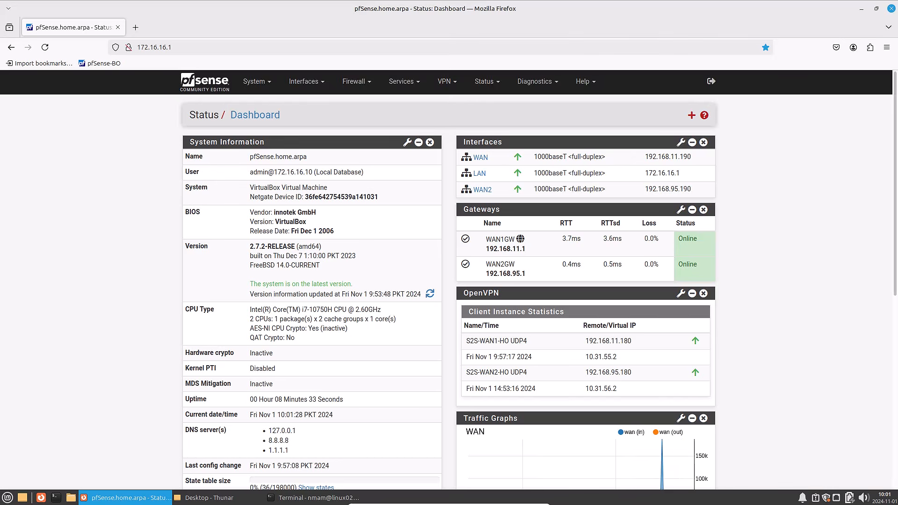
# - Open the OpenVPN client S2S-WAN1-HO for editing and review its mode and endpoint configuration
pyautogui.click(453, 85)
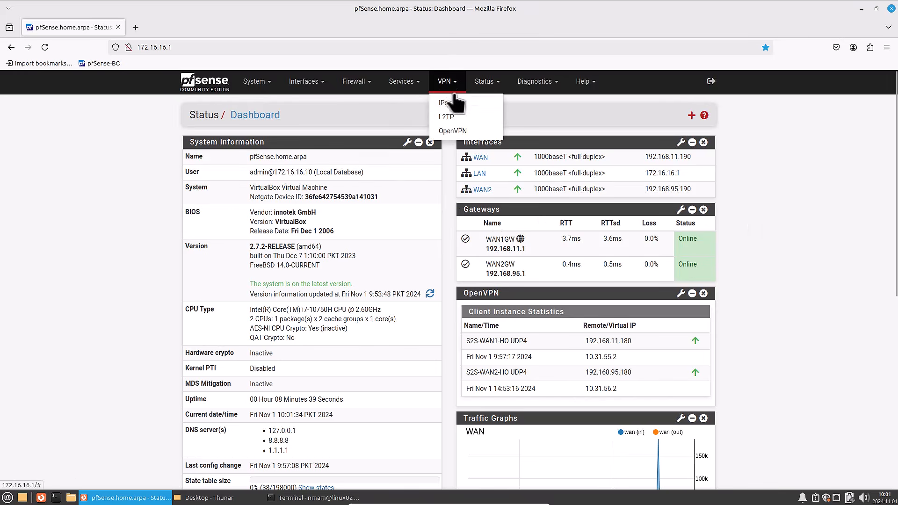
pyautogui.click(456, 132)
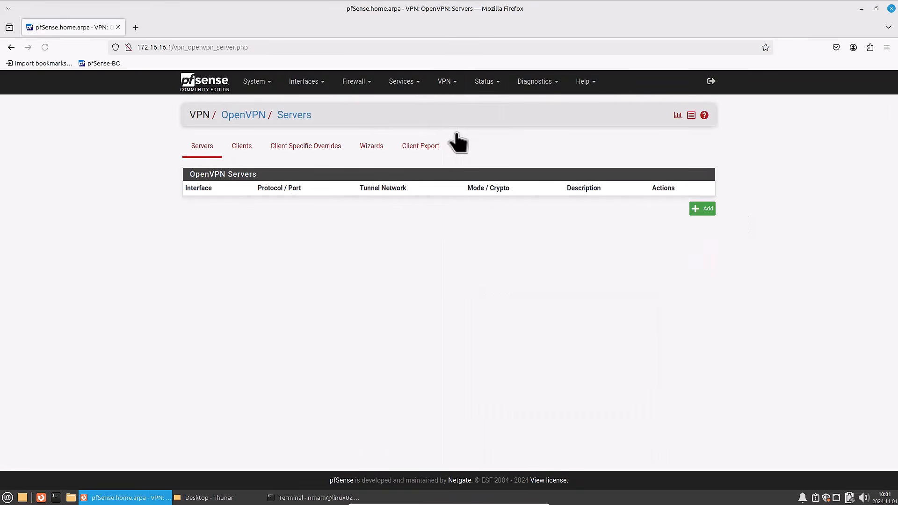
pyautogui.click(248, 155)
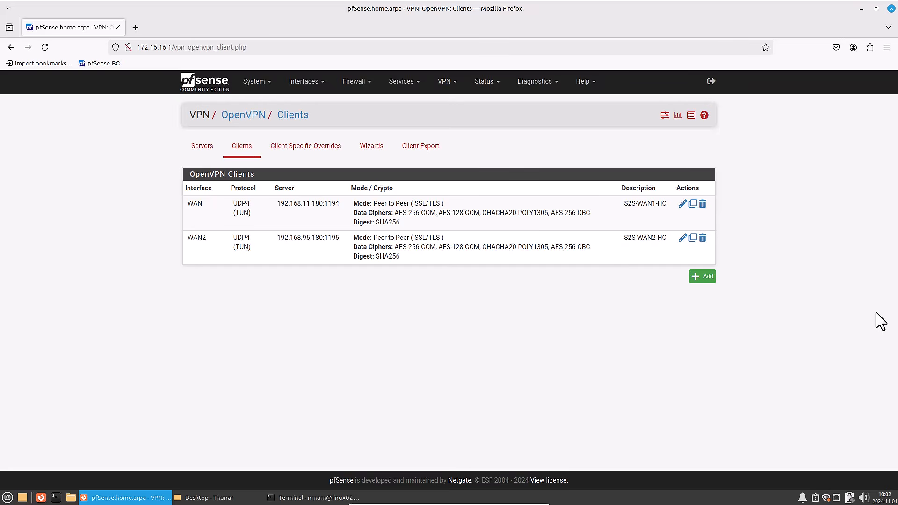
pyautogui.click(681, 204)
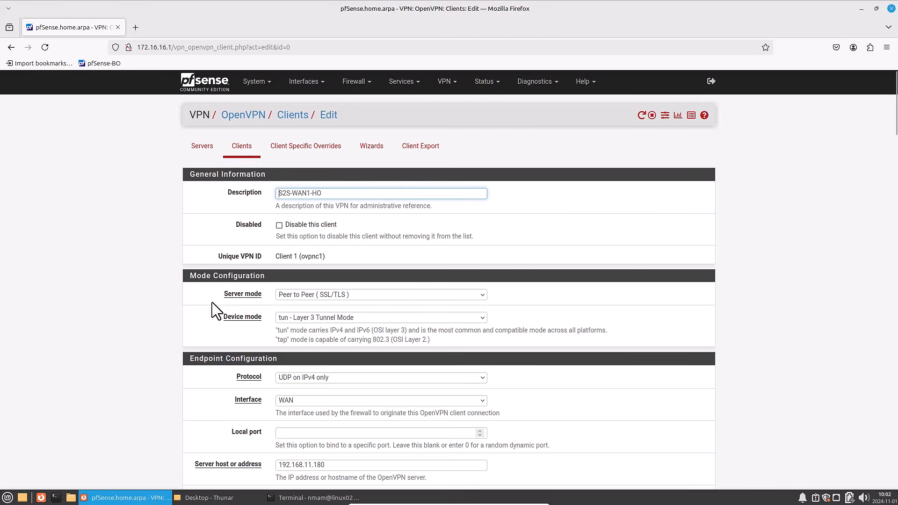
pyautogui.scroll(-2, 207, 306)
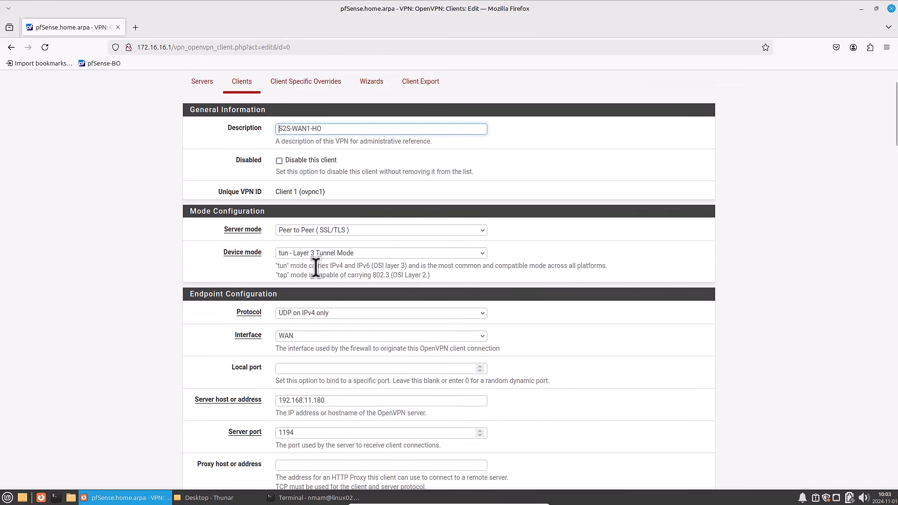
pyautogui.scroll(-4, 216, 304)
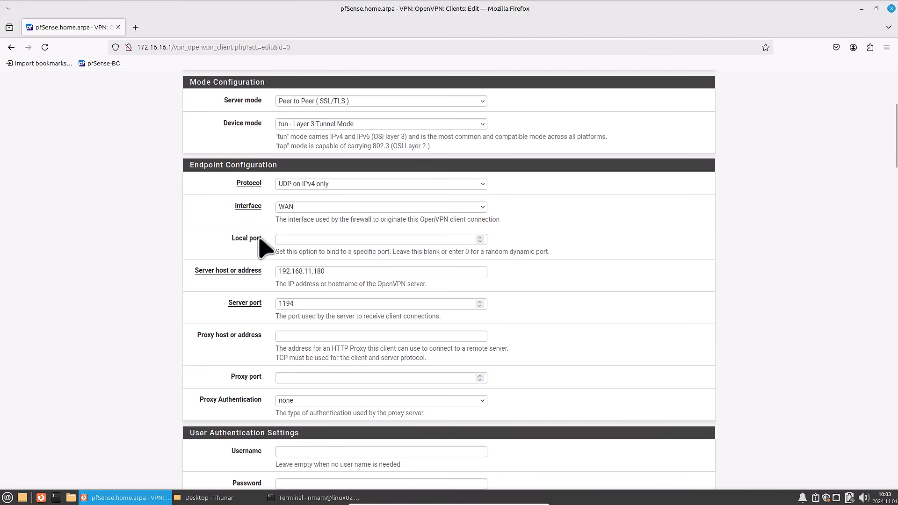
pyautogui.scroll(-4, 215, 283)
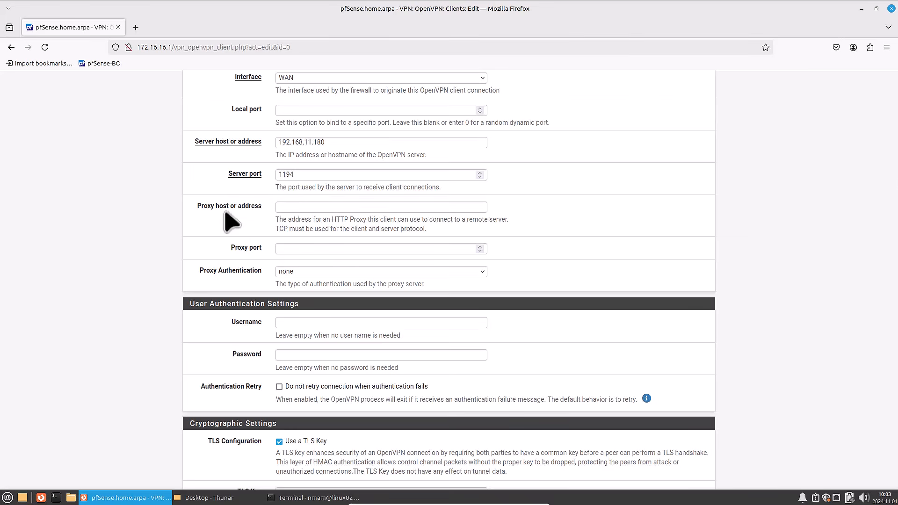
# - Review the S2S-WAN1-HO cryptographic and tunnel settings, including the IPv4 remote networks, and save the client
pyautogui.scroll(-8, 228, 222)
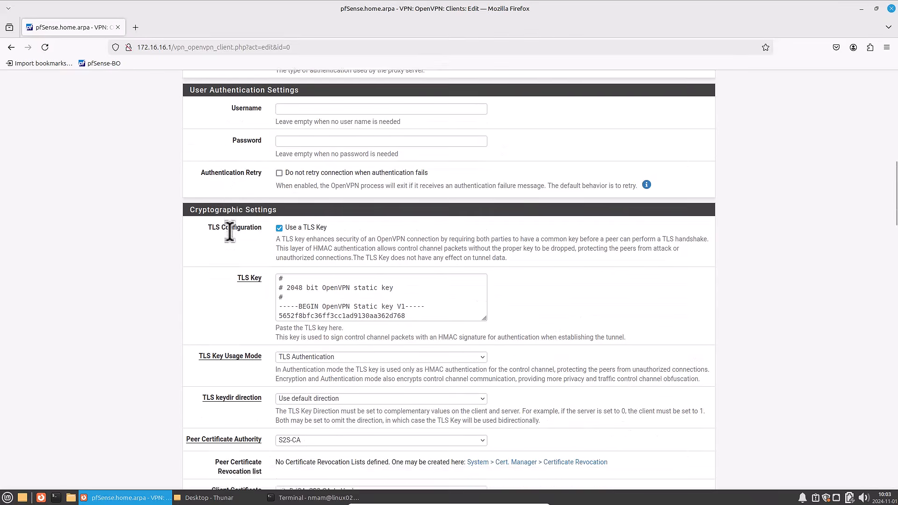
pyautogui.scroll(-12, 229, 231)
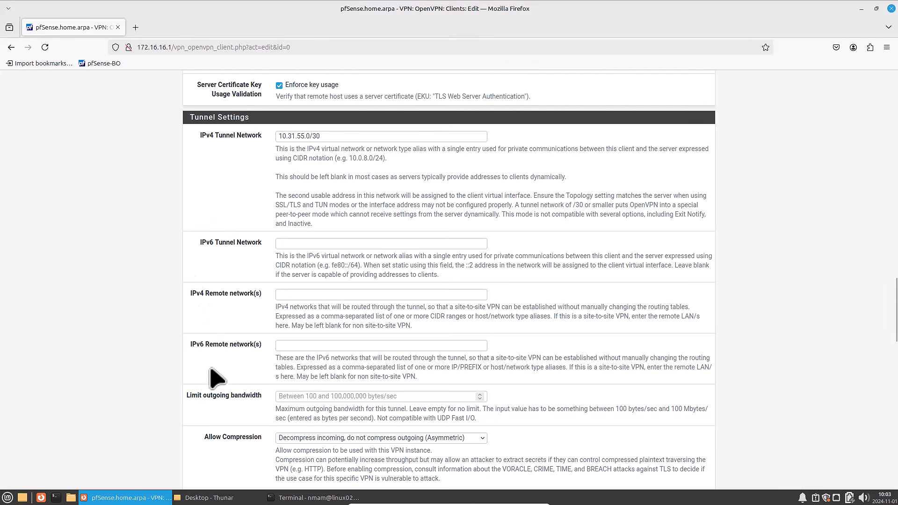
pyautogui.moveTo(190, 293); pyautogui.dragTo(254, 298)
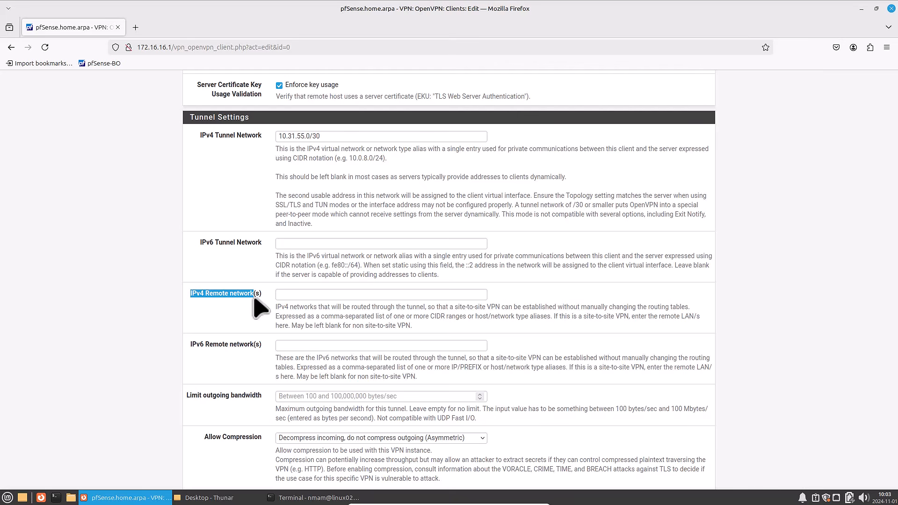
pyautogui.scroll(-20, 256, 341)
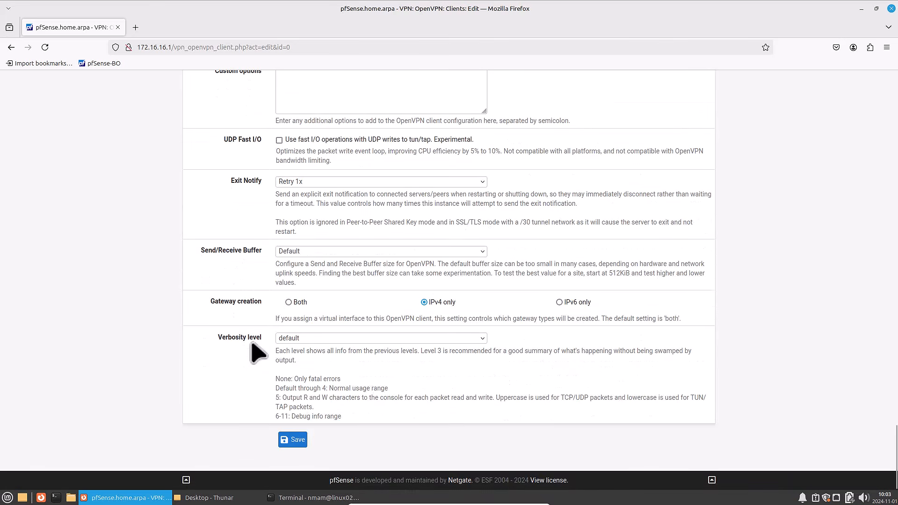
pyautogui.click(291, 445)
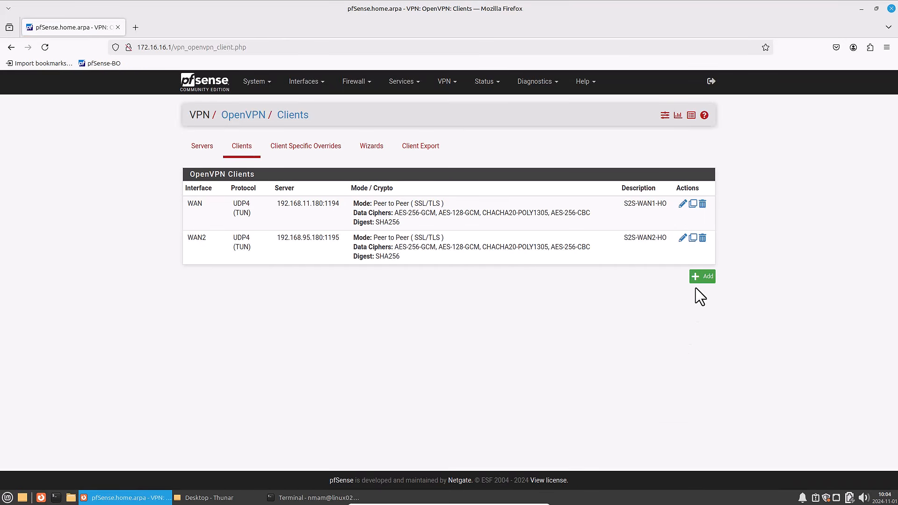
# - Open the OpenVPN client S2S-WAN2-HO for editing and review its mode and endpoint configuration
pyautogui.click(682, 238)
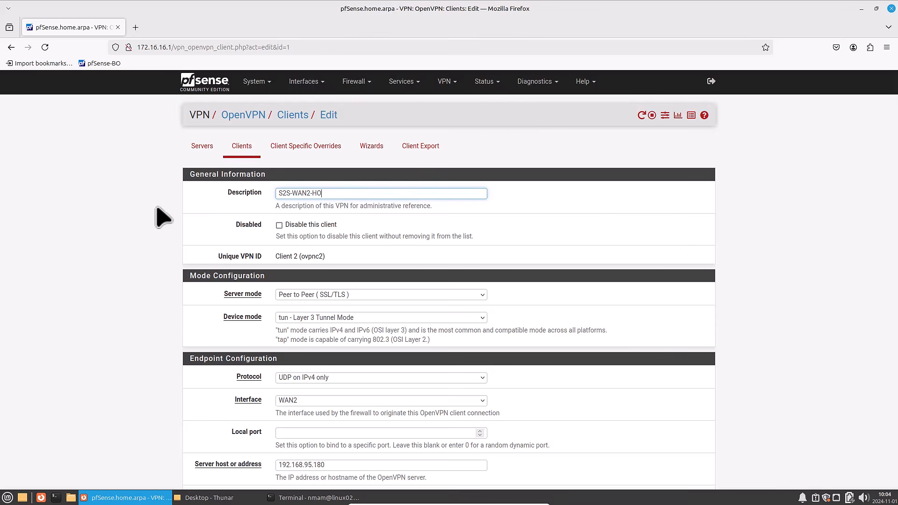
pyautogui.scroll(-2, 247, 242)
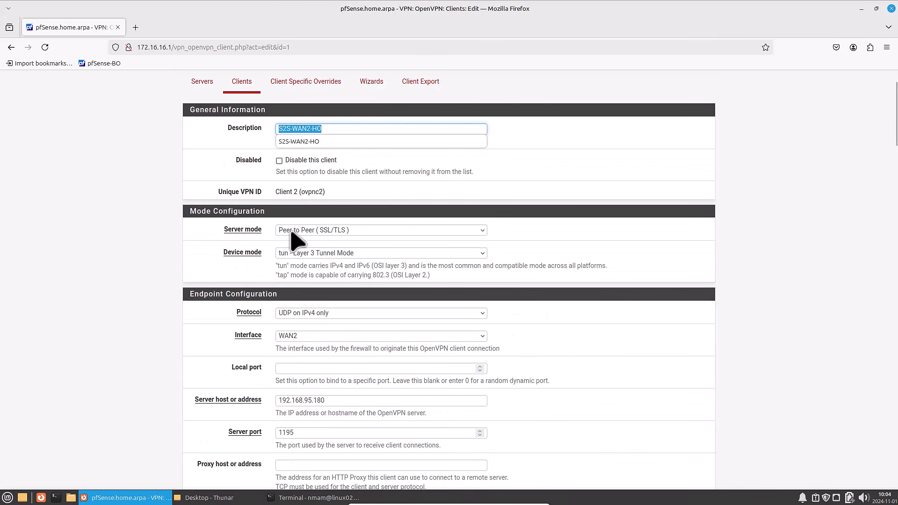
pyautogui.press('Escape')
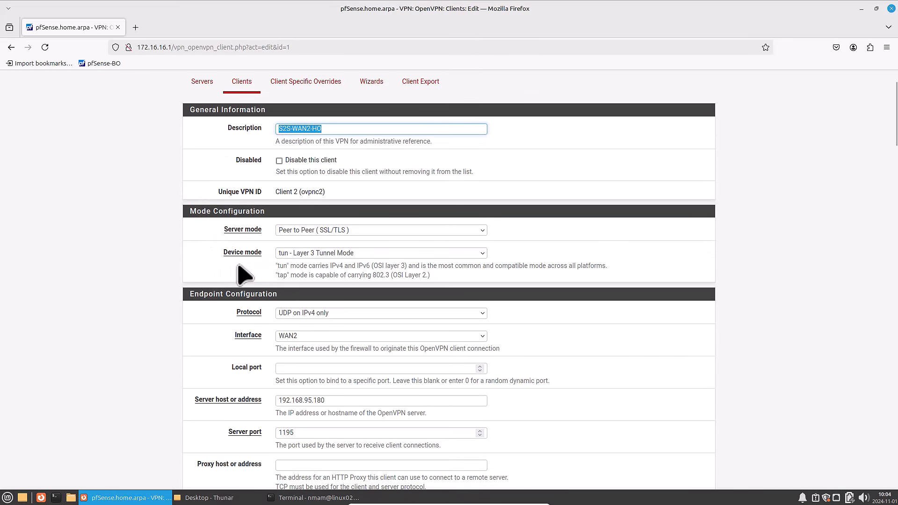
pyautogui.scroll(-3, 246, 276)
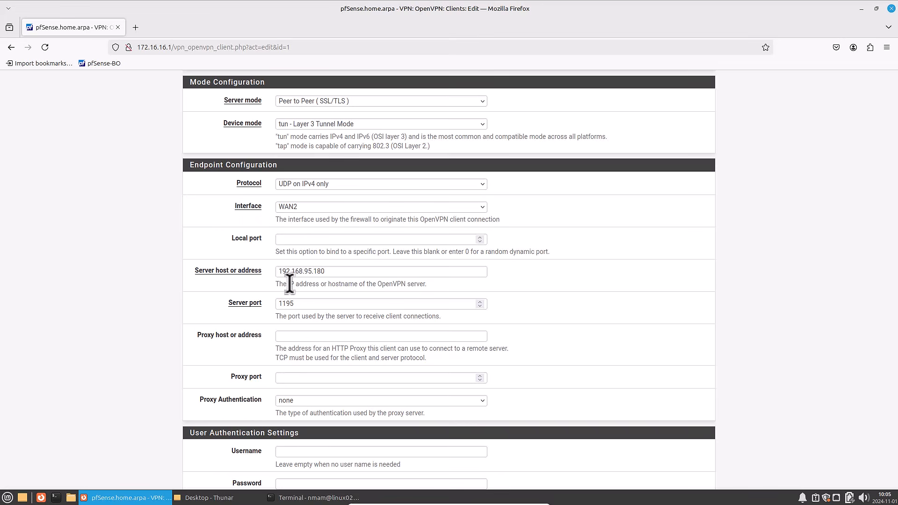
pyautogui.scroll(-3, 289, 284)
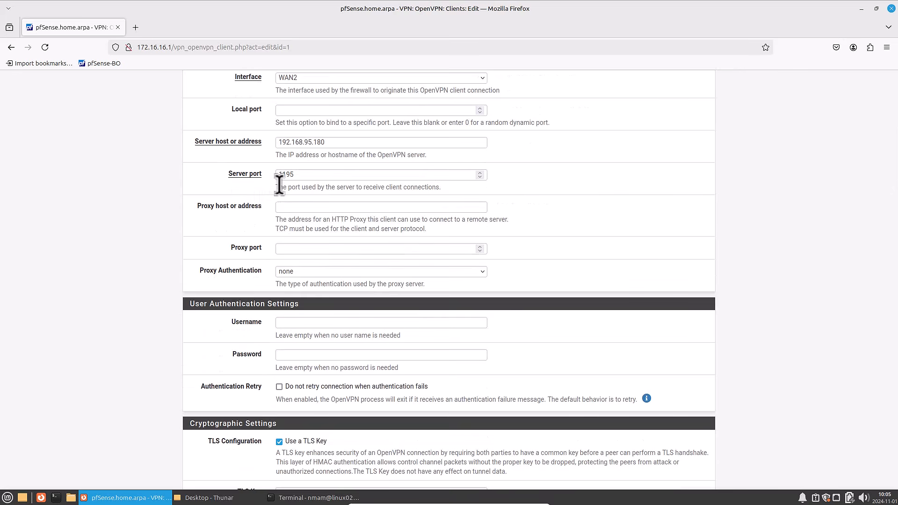
# - Review the S2S-WAN2-HO cryptographic and tunnel settings, including the IPv4 tunnel network and IPv4 remote networks
pyautogui.scroll(-15, 262, 202)
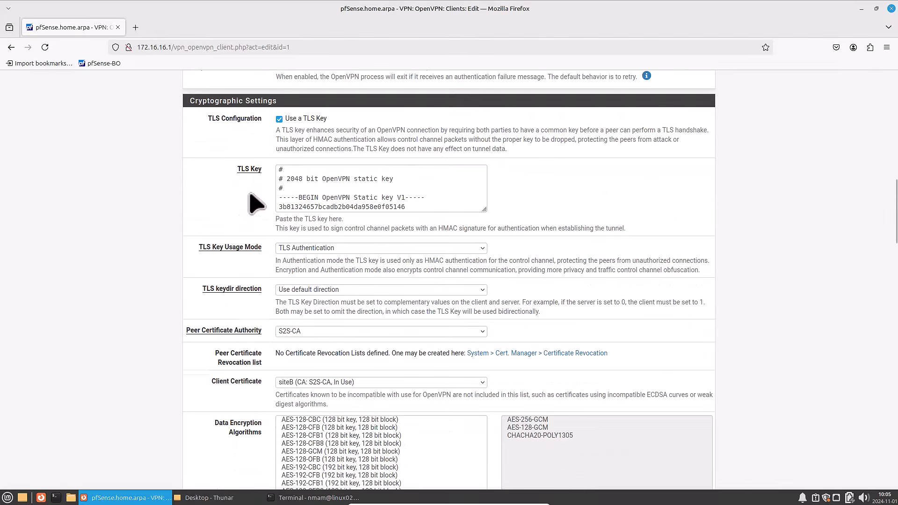
pyautogui.scroll(-5, 250, 194)
pyautogui.moveTo(200, 135); pyautogui.dragTo(275, 139)
pyautogui.click(277, 139)
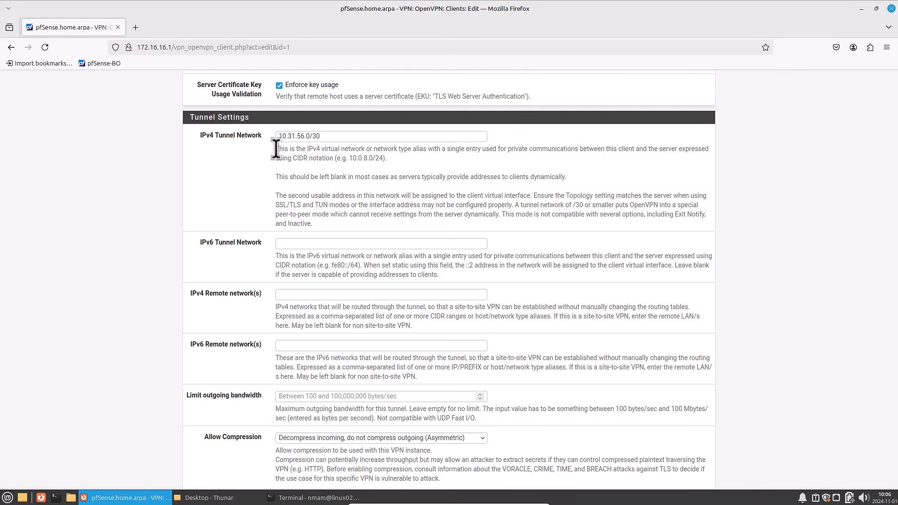
pyautogui.moveTo(189, 298); pyautogui.dragTo(271, 292)
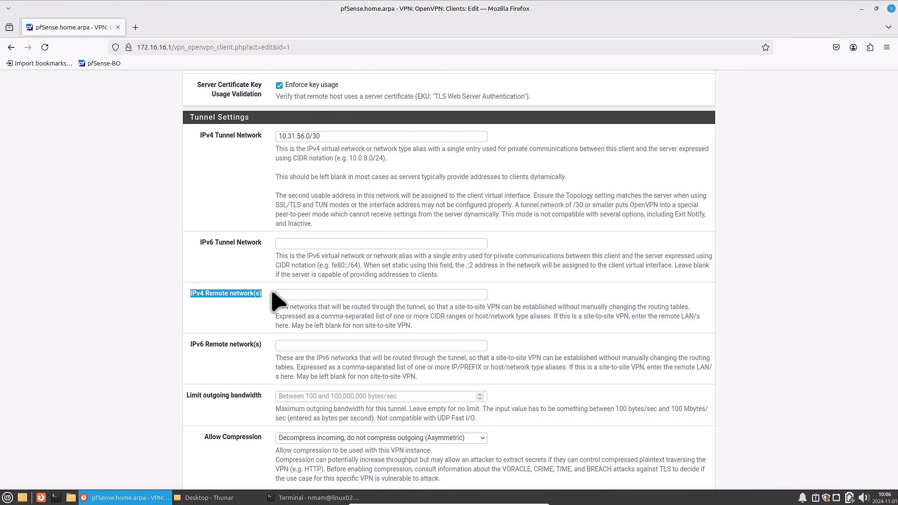
pyautogui.scroll(15, 276, 299)
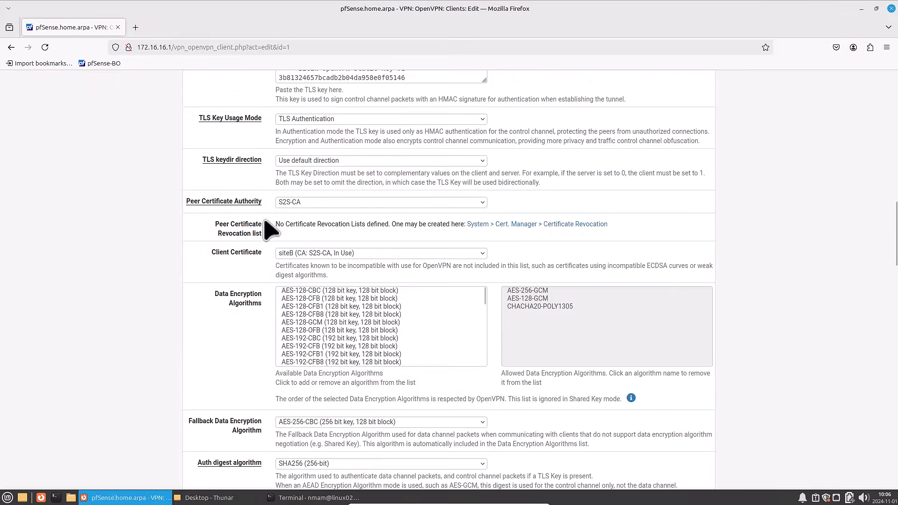
# - Review the branch office firewall rules for the OpenVPN interface
pyautogui.click(355, 82)
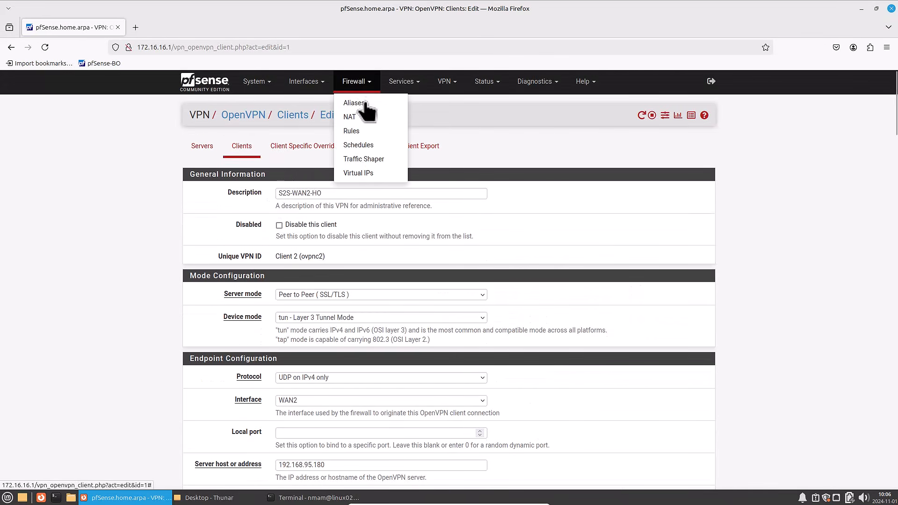
pyautogui.click(360, 130)
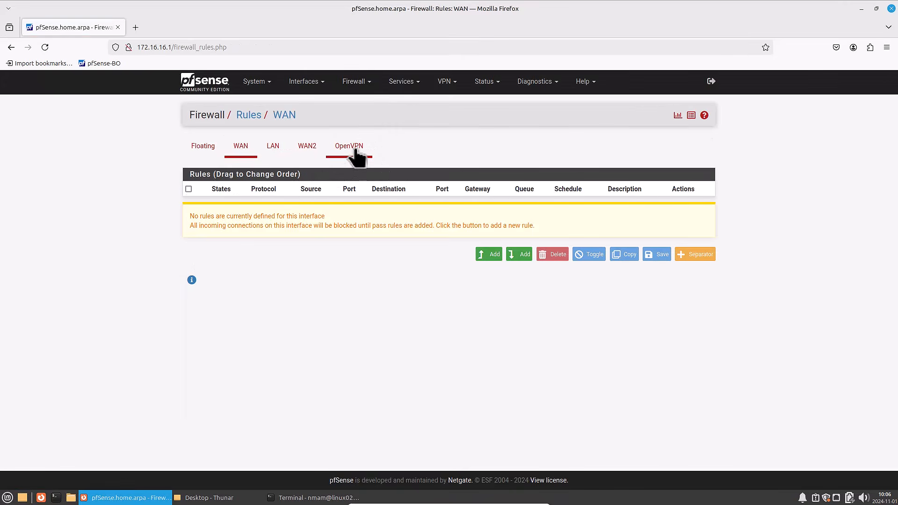
pyautogui.click(348, 148)
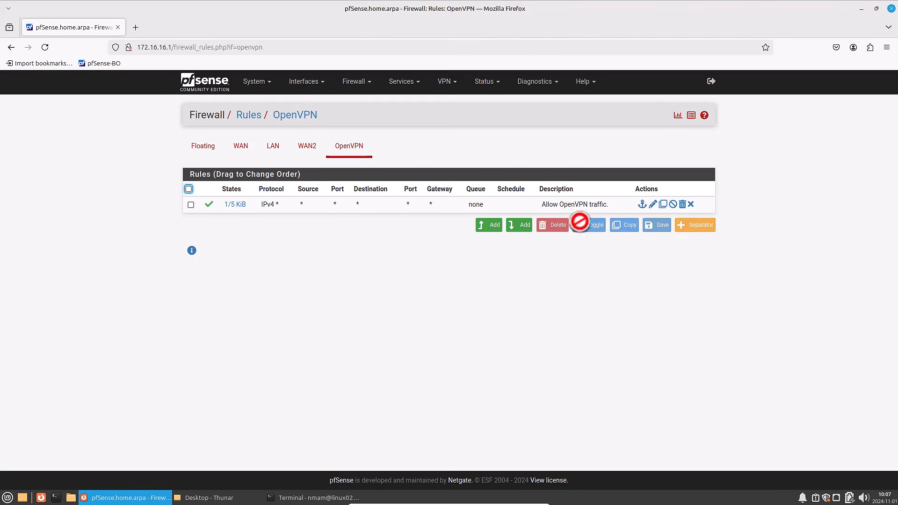
# - Examine the virtual IPs of both OpenVPN client instances on the branch dashboard, dismissing the Google Drive notification
pyautogui.click(203, 91)
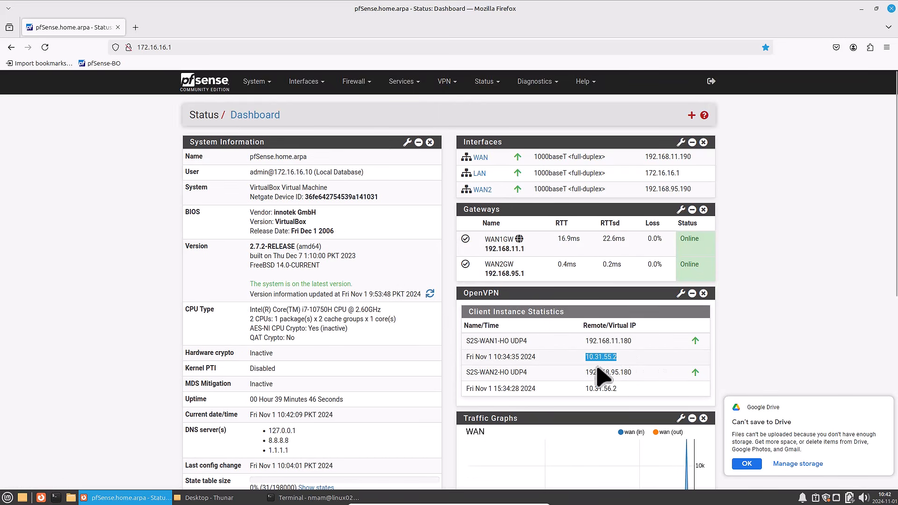
pyautogui.doubleClick(601, 389)
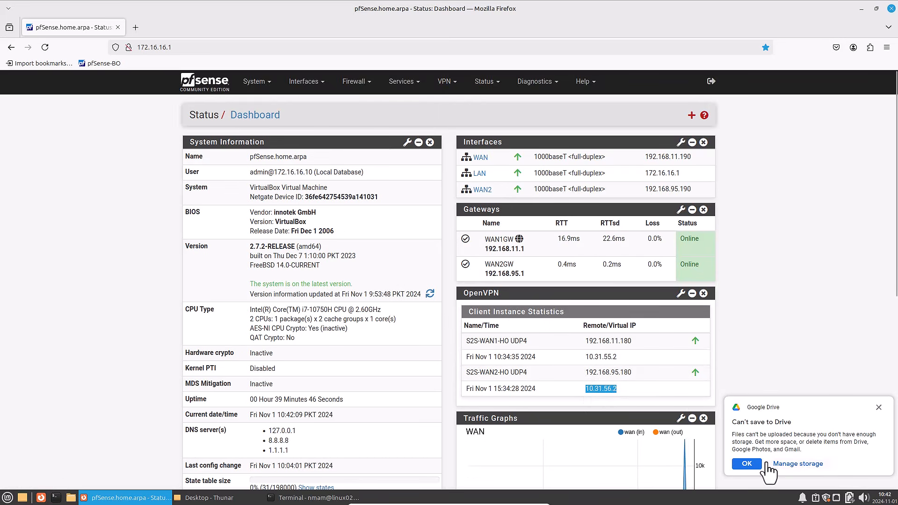
pyautogui.click(879, 407)
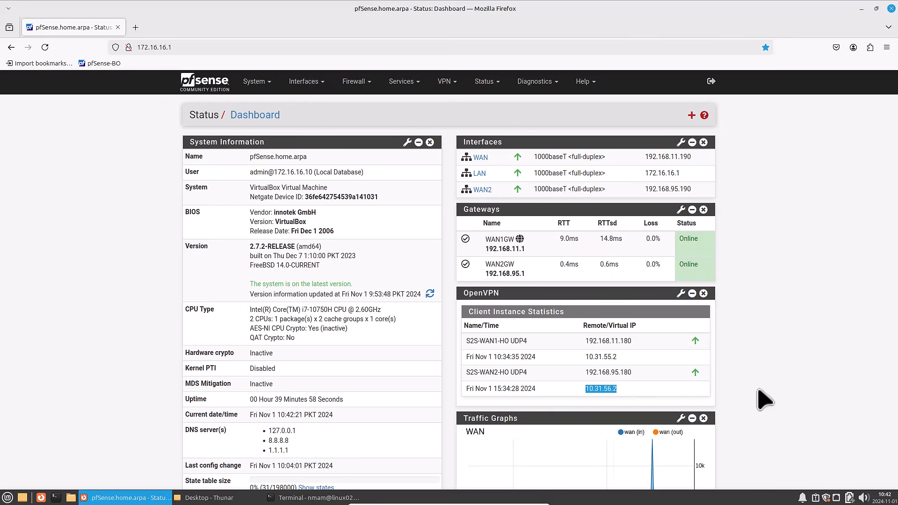
pyautogui.moveTo(621, 357); pyautogui.dragTo(586, 357)
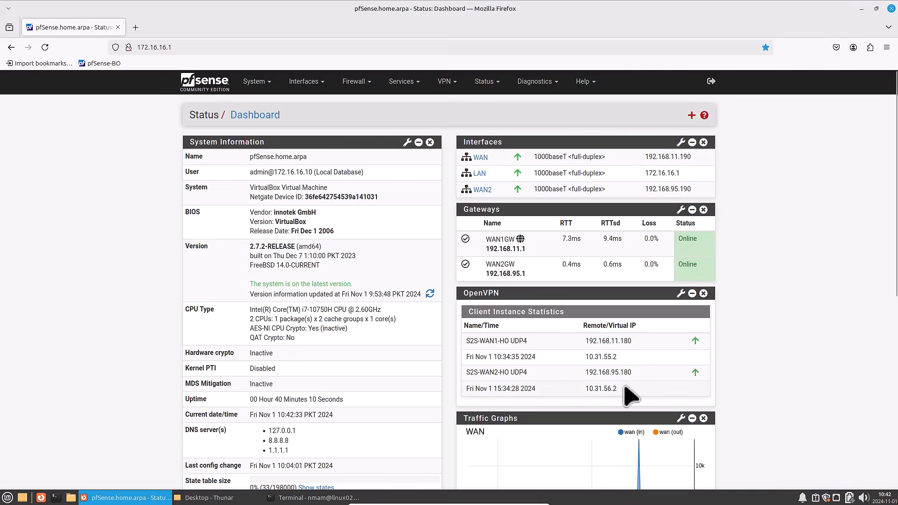
pyautogui.doubleClick(596, 389)
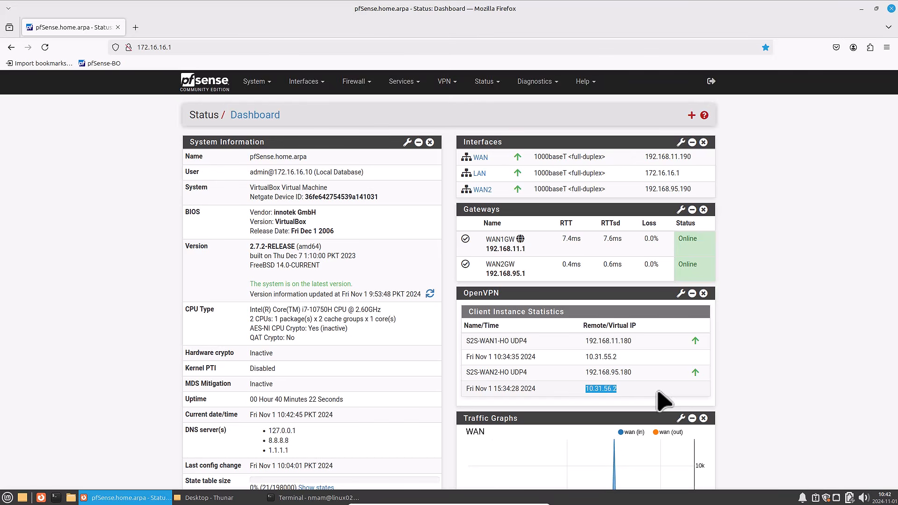
# - Ping 10.31.55.1 from the branch firewall, using OpenVPN client S2S-WAN1-HO as the source address
pyautogui.click(534, 85)
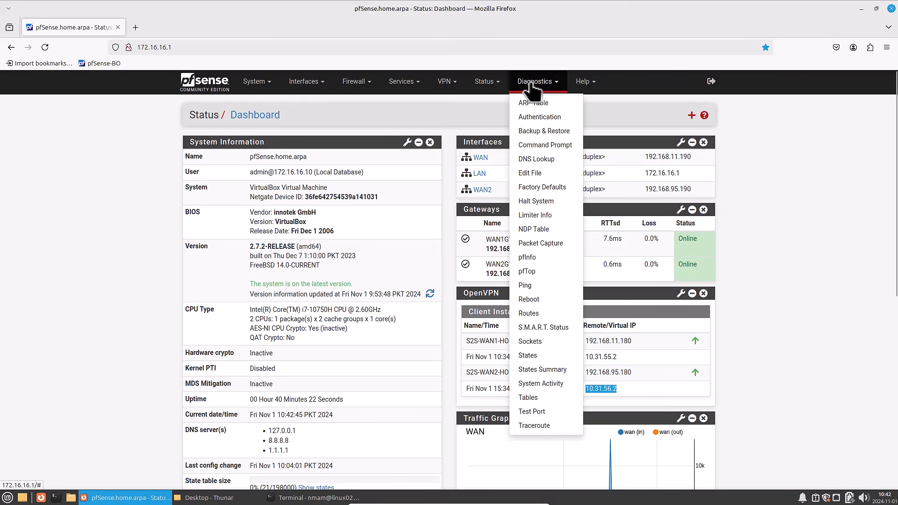
pyautogui.click(527, 285)
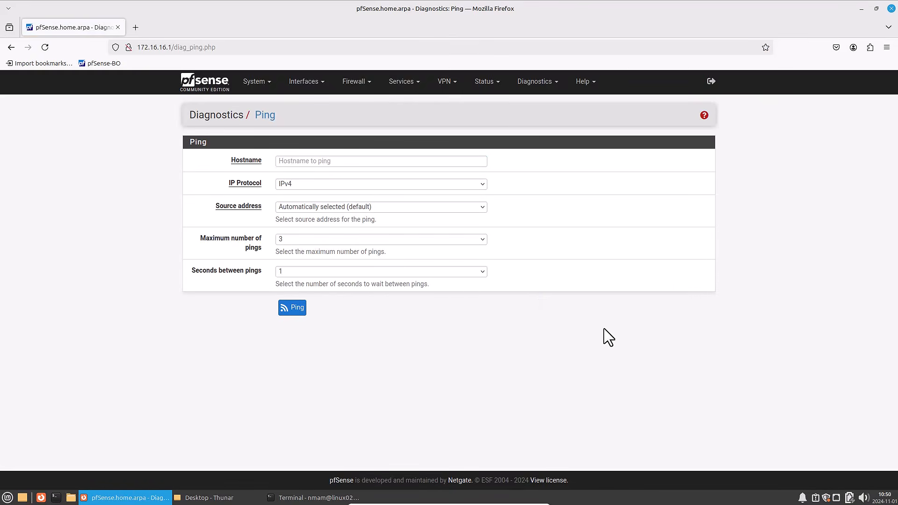
pyautogui.click(312, 163)
pyautogui.write('10.31.55.1')
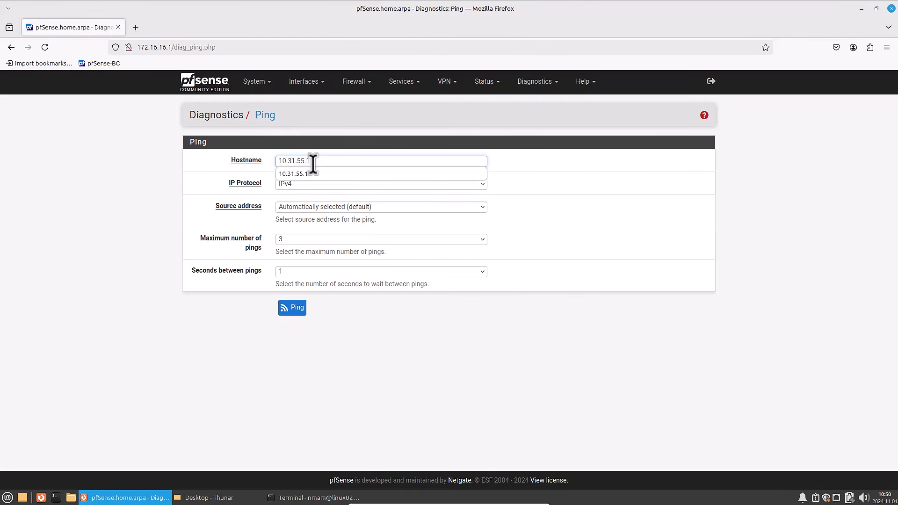
pyautogui.click(478, 250)
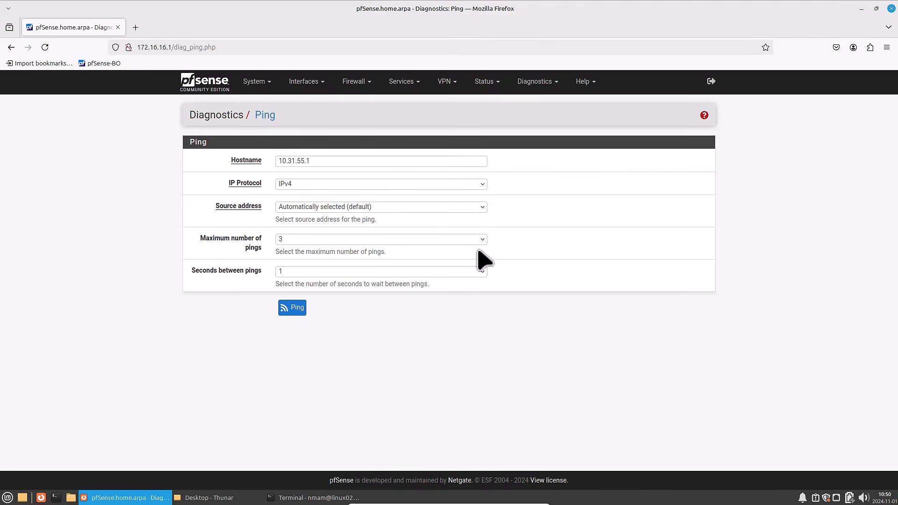
pyautogui.click(295, 207)
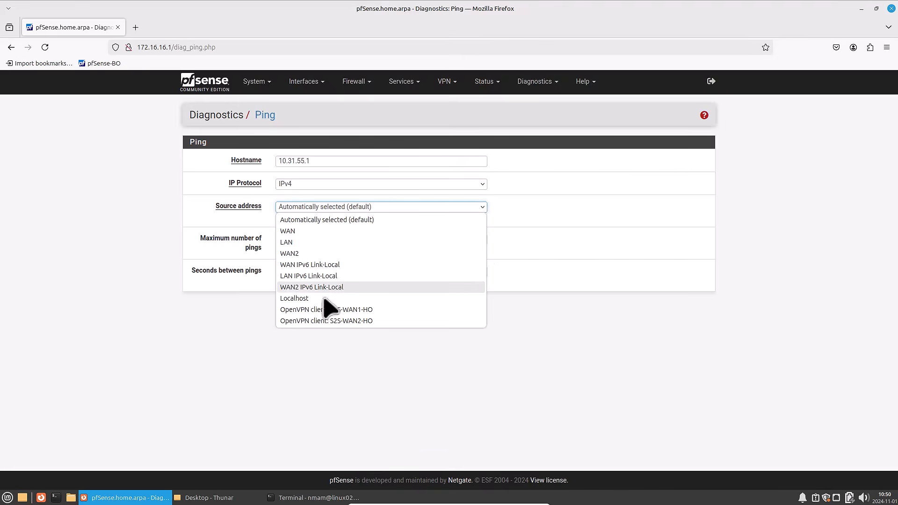
pyautogui.click(378, 309)
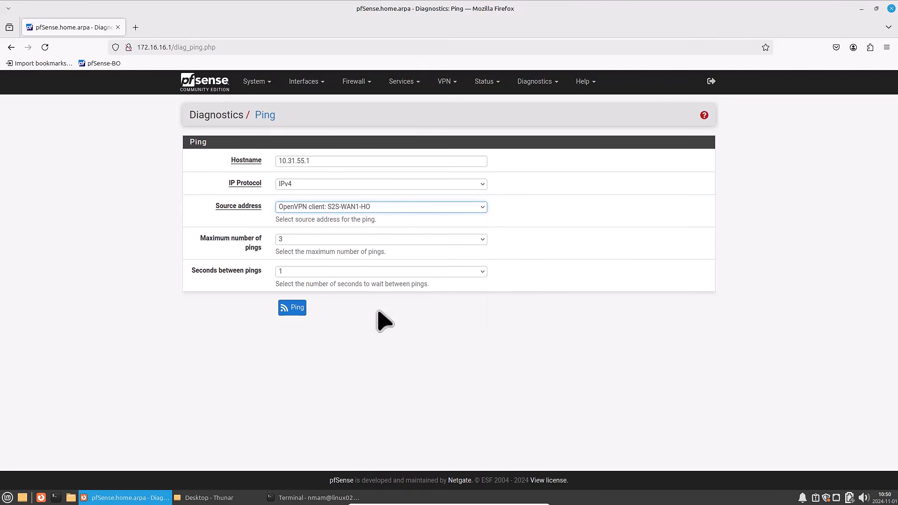
pyautogui.click(297, 309)
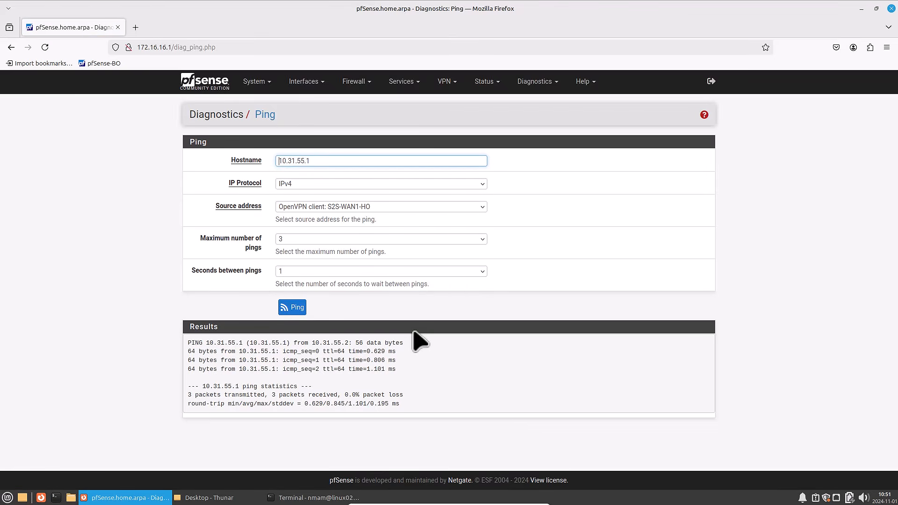
# - Ping 10.31.56.1 from the branch firewall, using OpenVPN client S2S-WAN2-HO as the source address
pyautogui.hotkey('ctrl', 'a')
pyautogui.write('10.')
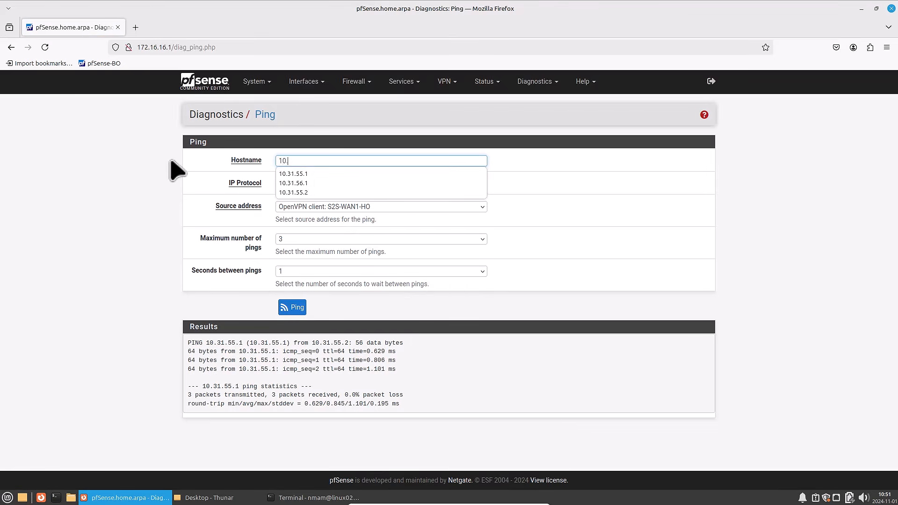
pyautogui.write('31.56.')
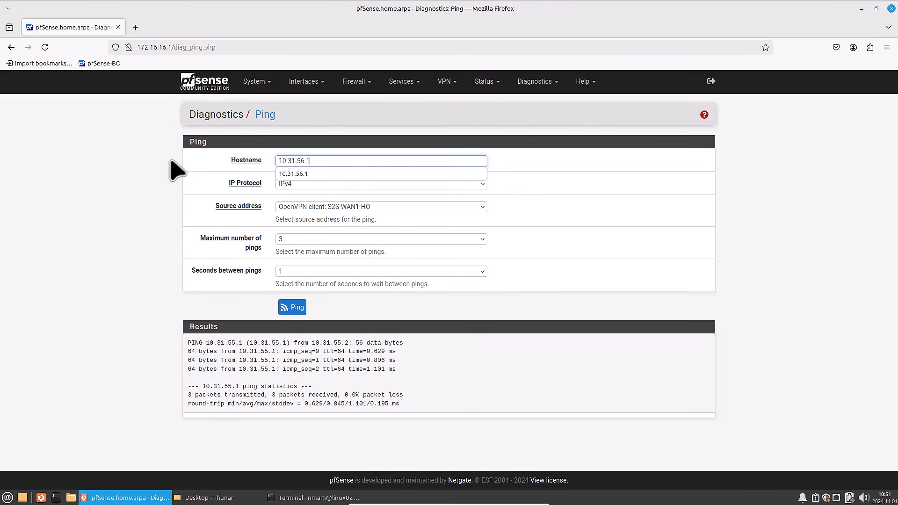
pyautogui.write('1')
pyautogui.press('Tab')
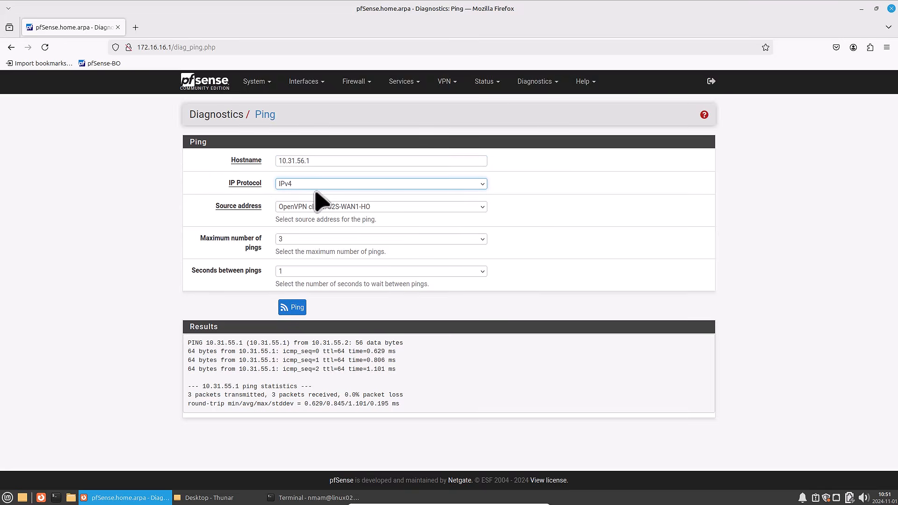
pyautogui.click(296, 206)
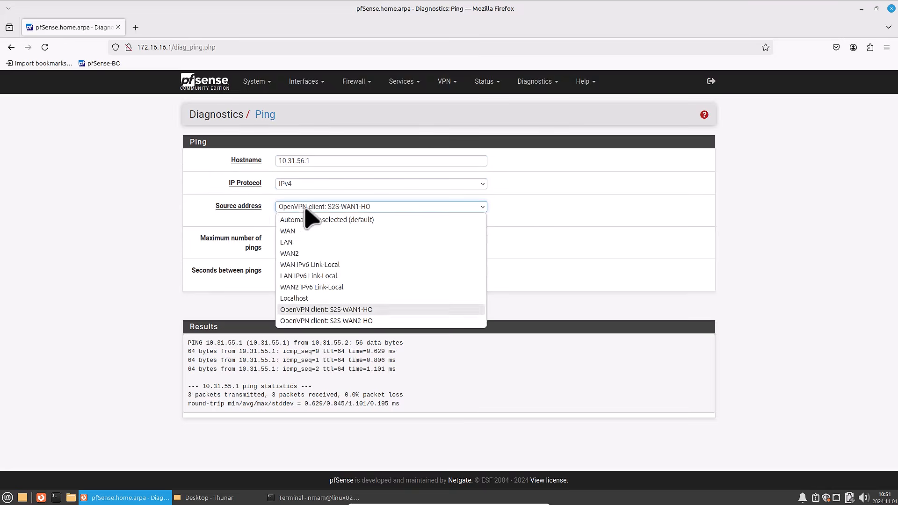
pyautogui.click(338, 321)
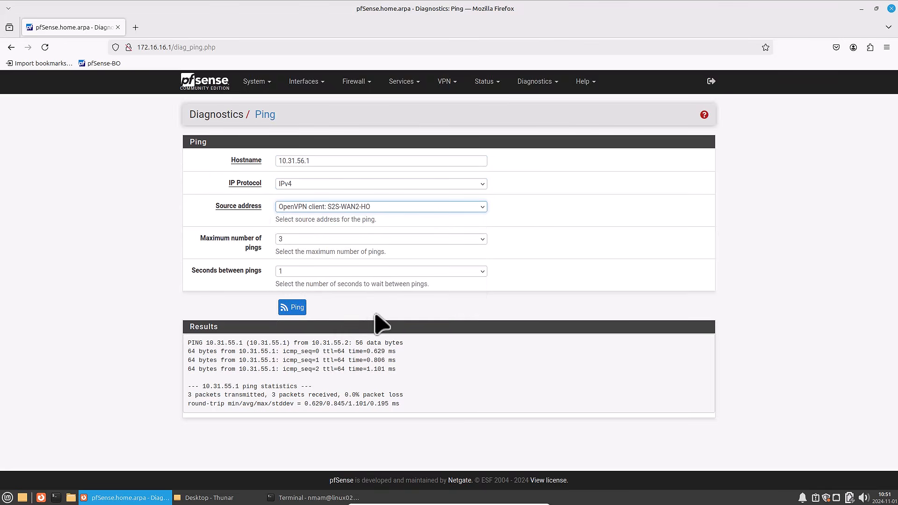
pyautogui.click(293, 309)
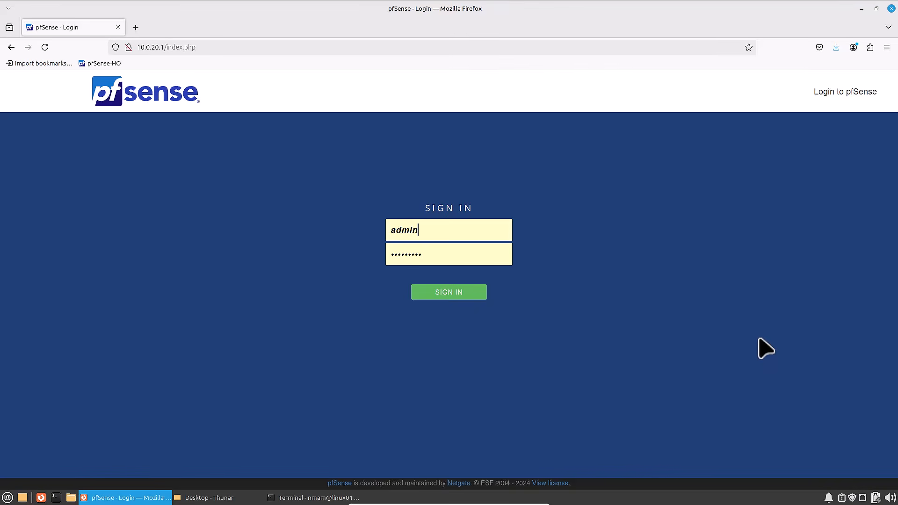
# - Sign in to the head office firewall with the prefilled credentials and open its ping diagnostic
pyautogui.click(441, 295)
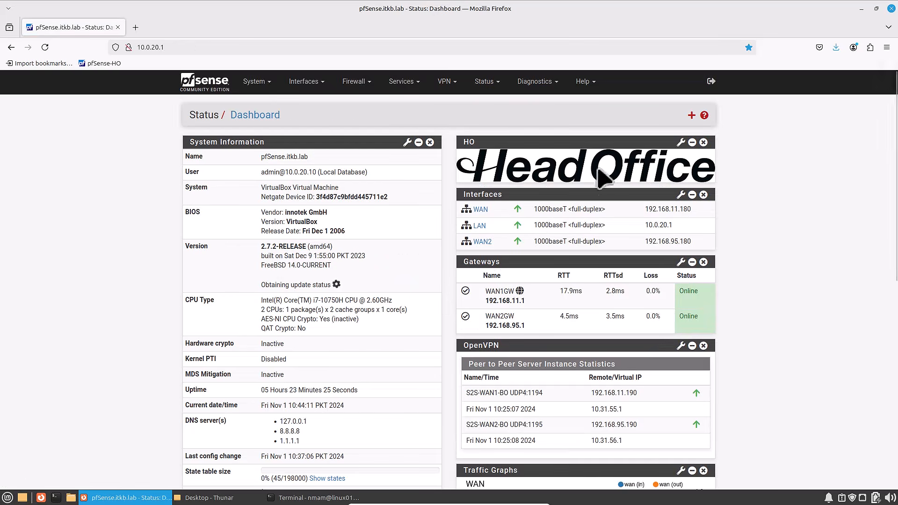
pyautogui.click(538, 83)
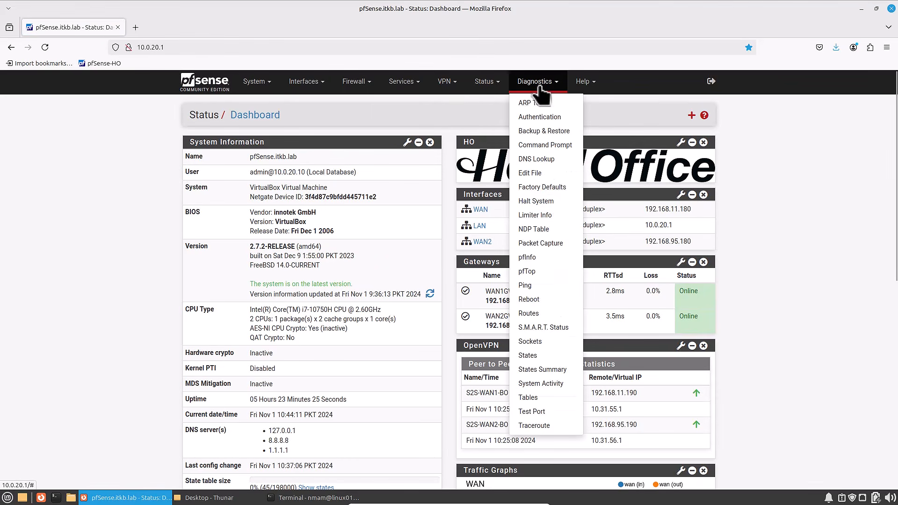
pyautogui.click(526, 286)
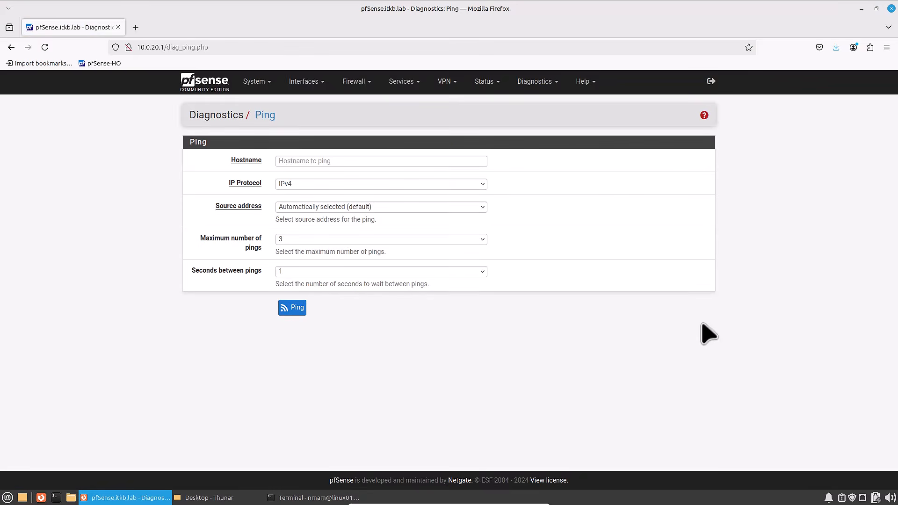
# - Ping 10.31.55.2 from the head office firewall, using OpenVPN server S2S-WAN1-BO as the source address
pyautogui.click(331, 160)
pyautogui.write('10.31.55.2')
pyautogui.press('Tab')
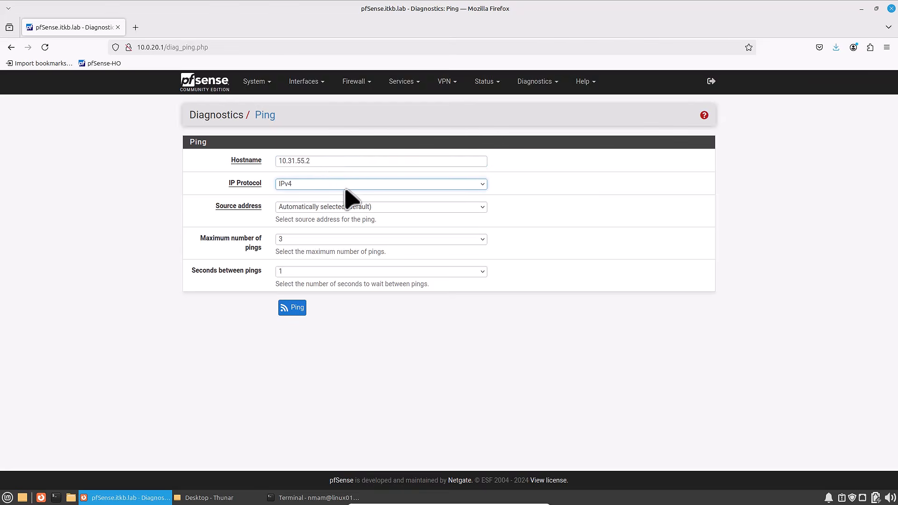
pyautogui.click(325, 208)
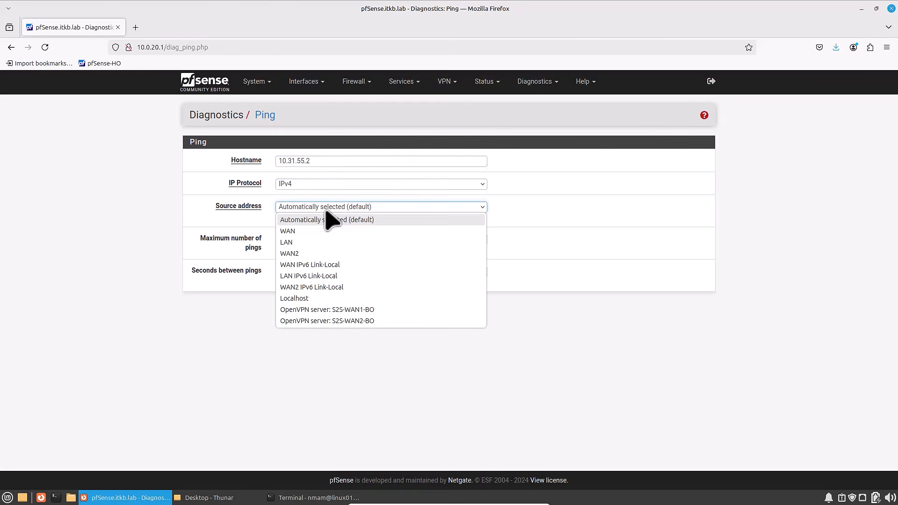
pyautogui.click(346, 309)
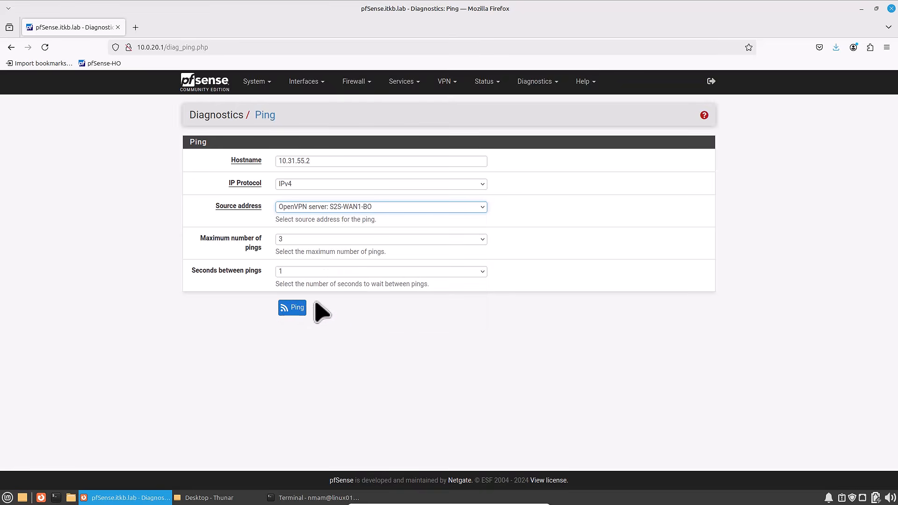
pyautogui.click(289, 307)
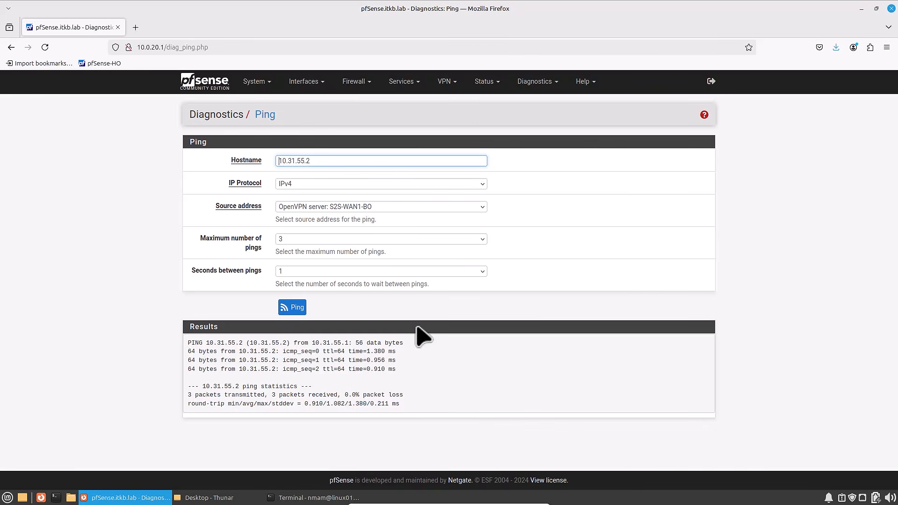
# - Ping 10.31.56.2 from the head office firewall with OpenVPN server S2S-WAN2-BO as the source address, and repeat the test once
pyautogui.doubleClick(282, 160)
pyautogui.write('10')
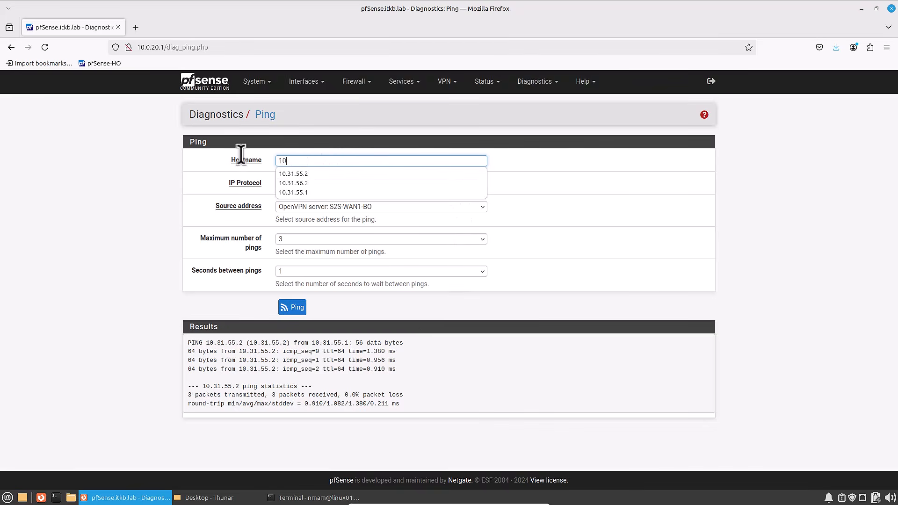
pyautogui.write('.31.56.2')
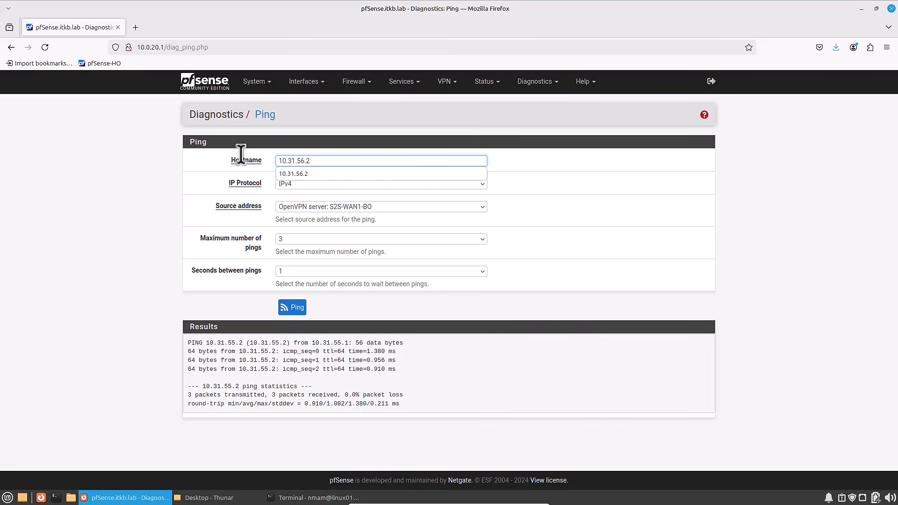
pyautogui.click(281, 209)
pyautogui.click(341, 316)
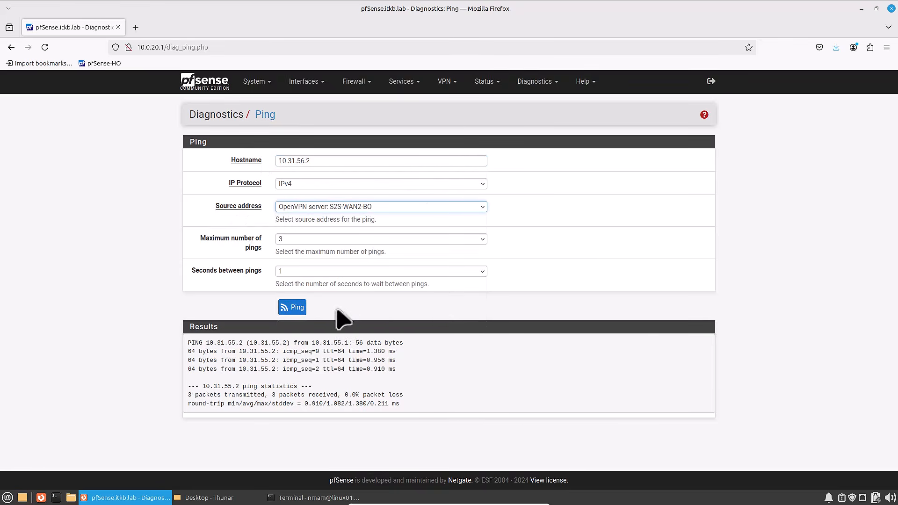
pyautogui.click(294, 308)
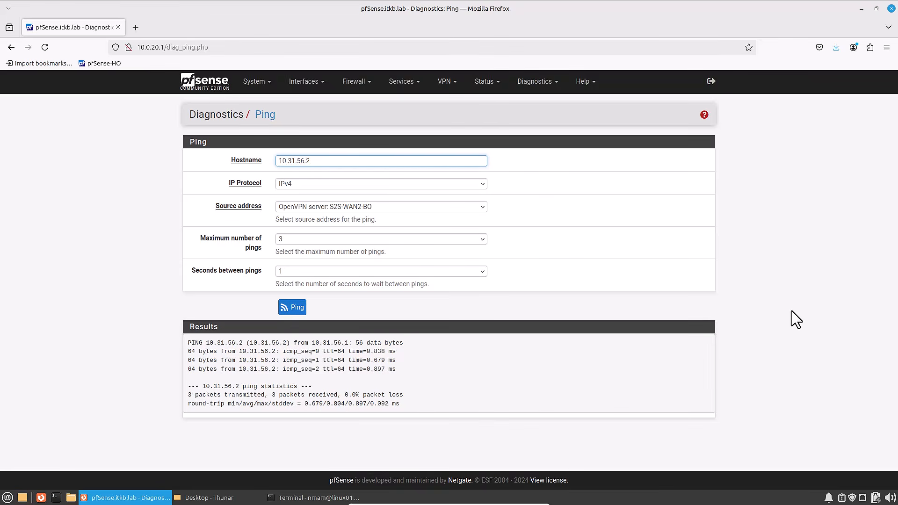
pyautogui.press('Return')
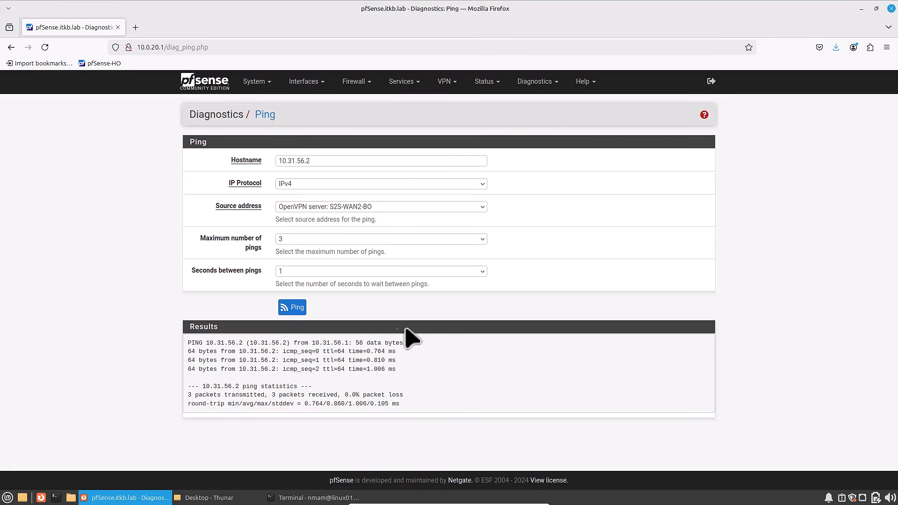
# - Find the frr package among the available packages and install it on the head office firewall
pyautogui.click(255, 82)
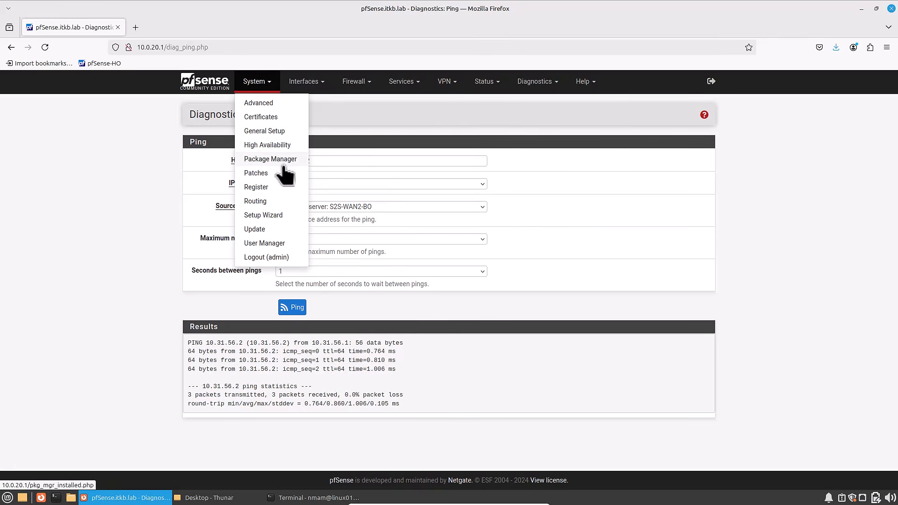
pyautogui.click(283, 164)
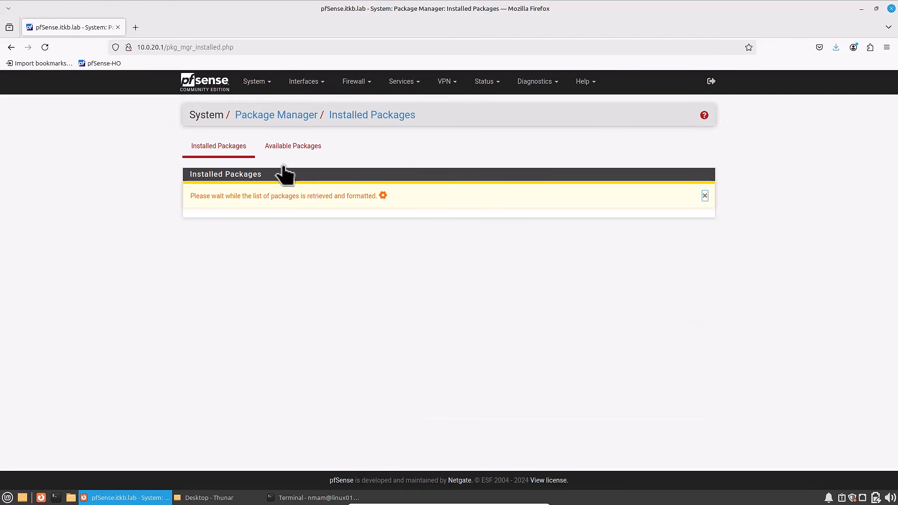
pyautogui.click(284, 148)
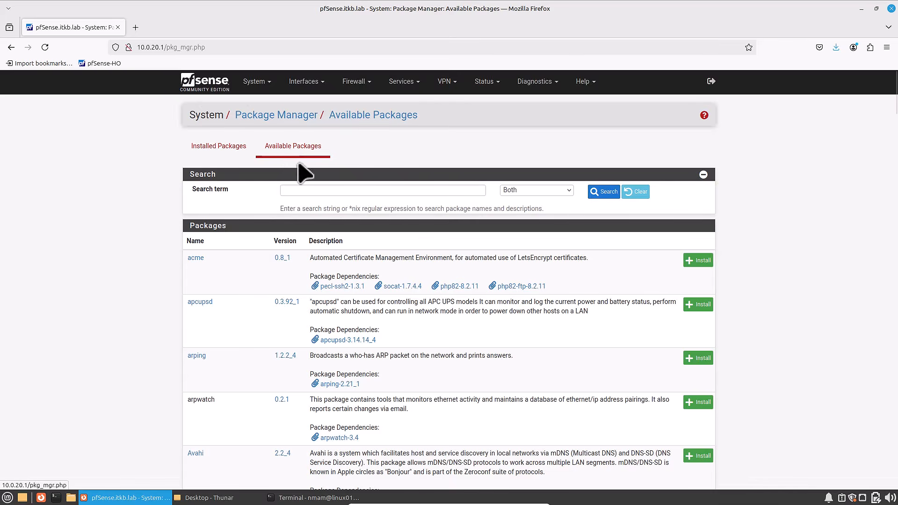
pyautogui.click(311, 190)
pyautogui.write('frr')
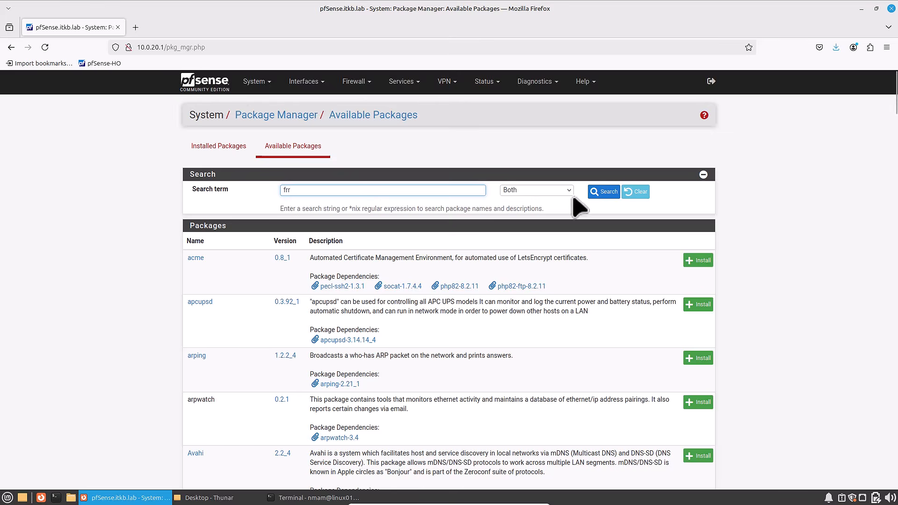
pyautogui.click(603, 195)
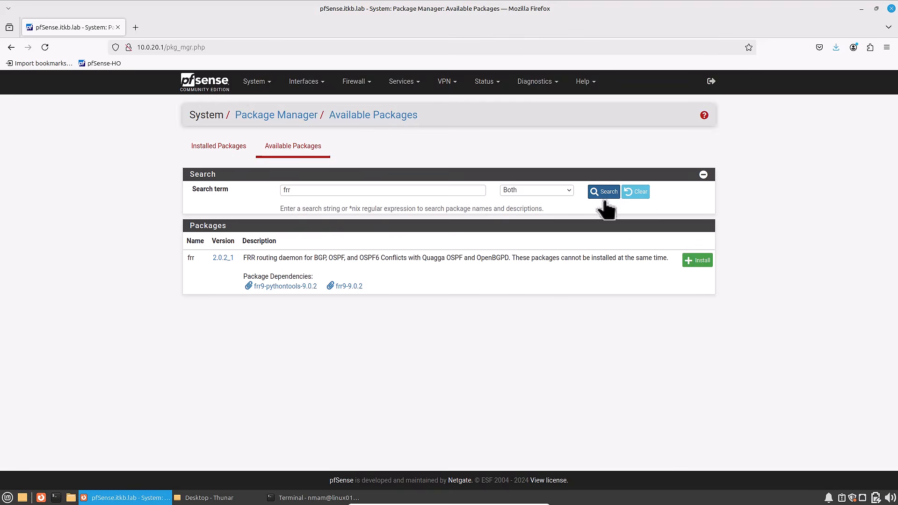
pyautogui.click(697, 261)
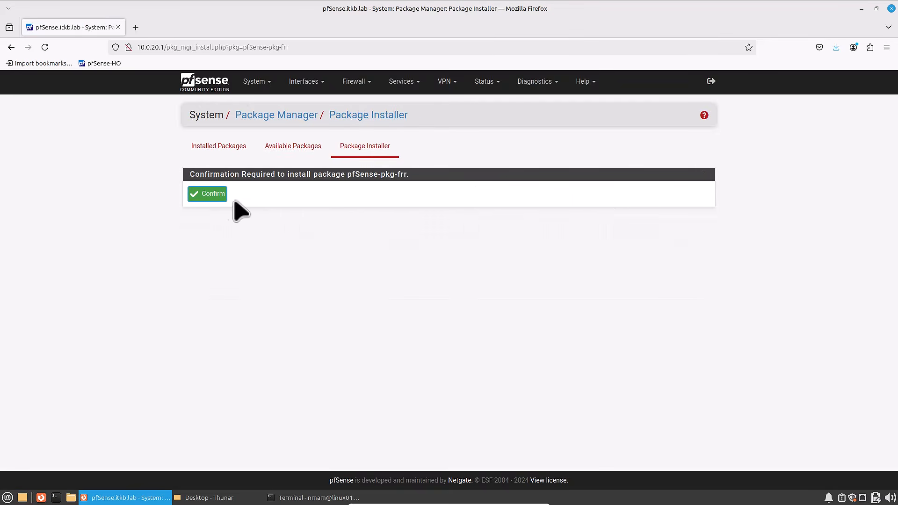
pyautogui.click(212, 199)
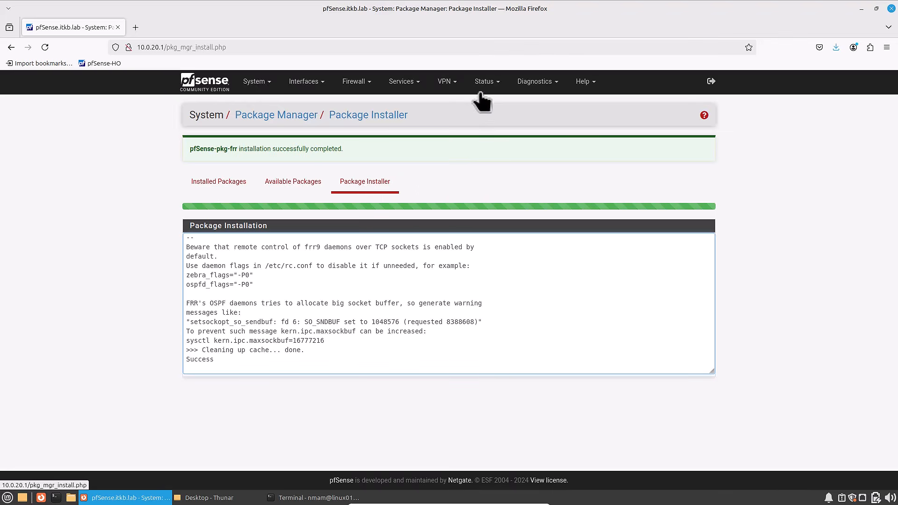
# - Enable OSPF routing in the FRR OSPF general options and set the router ID to 10.0.20.1
pyautogui.click(419, 83)
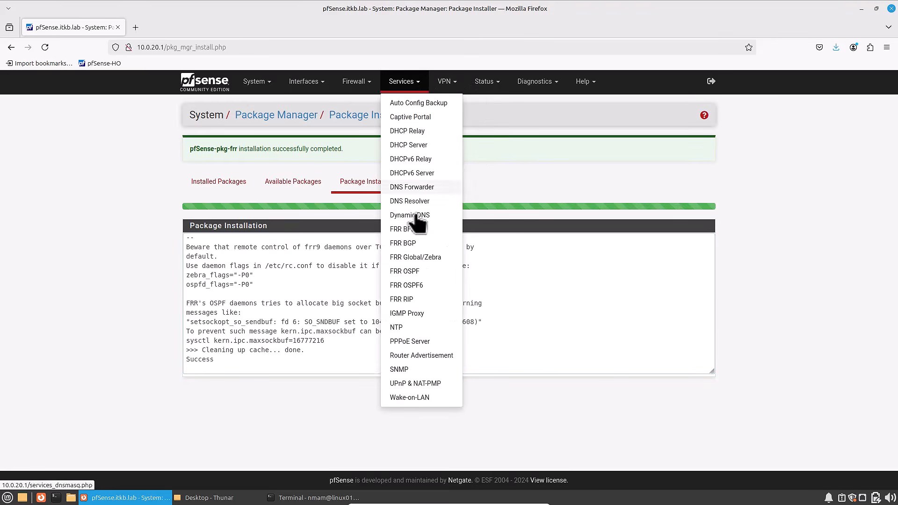
pyautogui.click(407, 272)
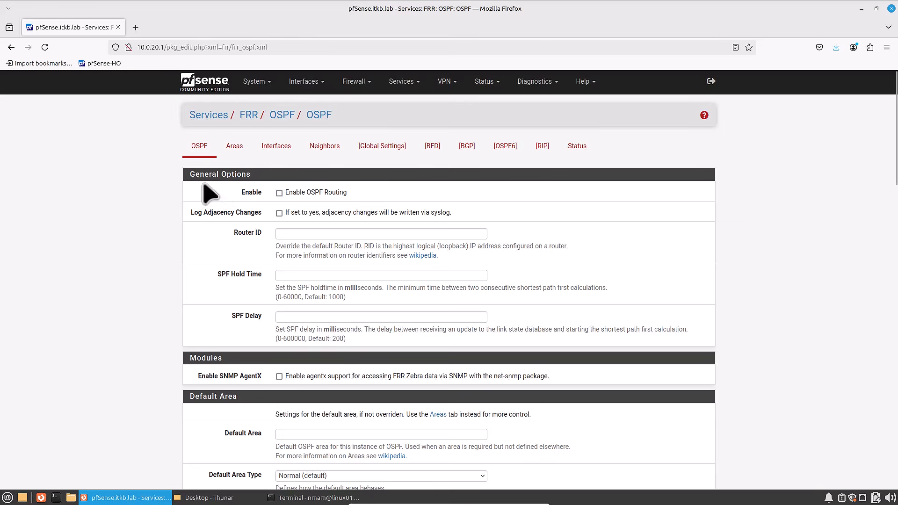
pyautogui.moveTo(189, 176); pyautogui.dragTo(275, 180)
pyautogui.click(279, 193)
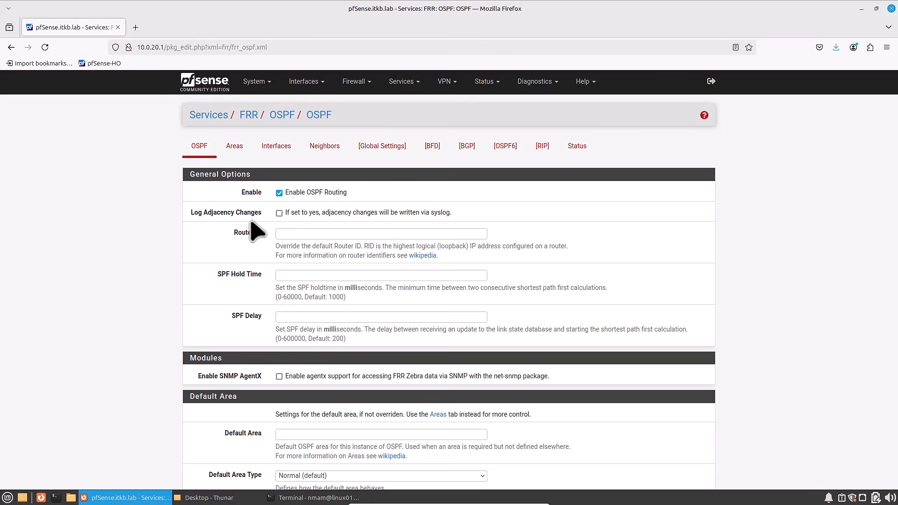
pyautogui.click(290, 233)
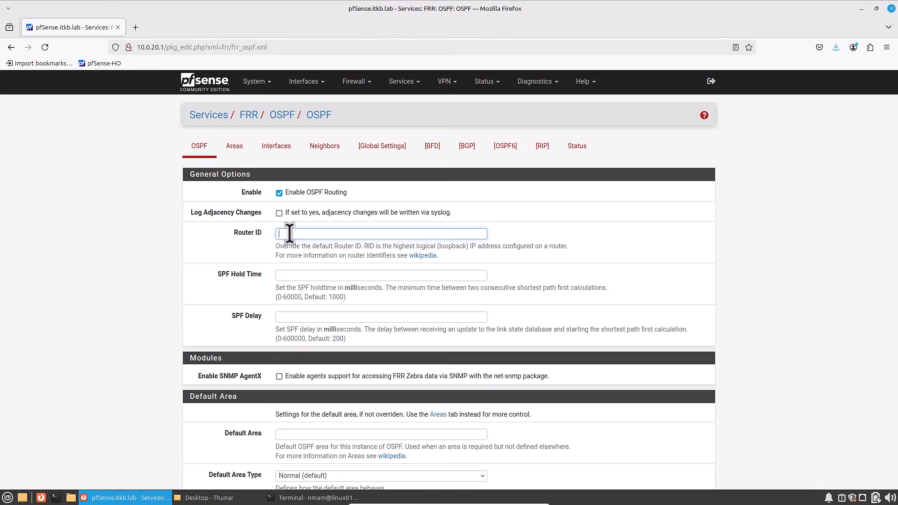
pyautogui.write('10.0.20.1')
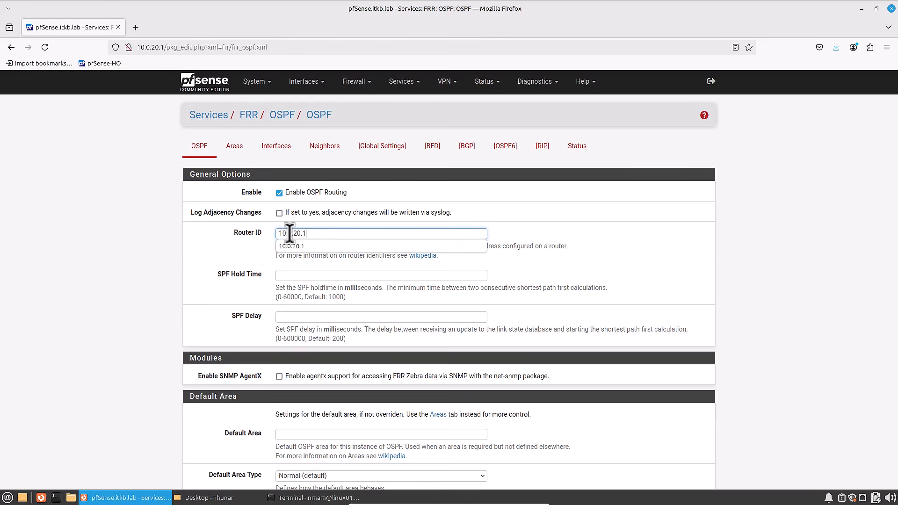
# - Set the default OSPF area to 0.0.0.0 and save the FRR OSPF settings
pyautogui.scroll(-1, 231, 263)
pyautogui.moveTo(217, 213); pyautogui.dragTo(253, 214)
pyautogui.moveTo(231, 253); pyautogui.dragTo(260, 296)
pyautogui.scroll(-2, 257, 297)
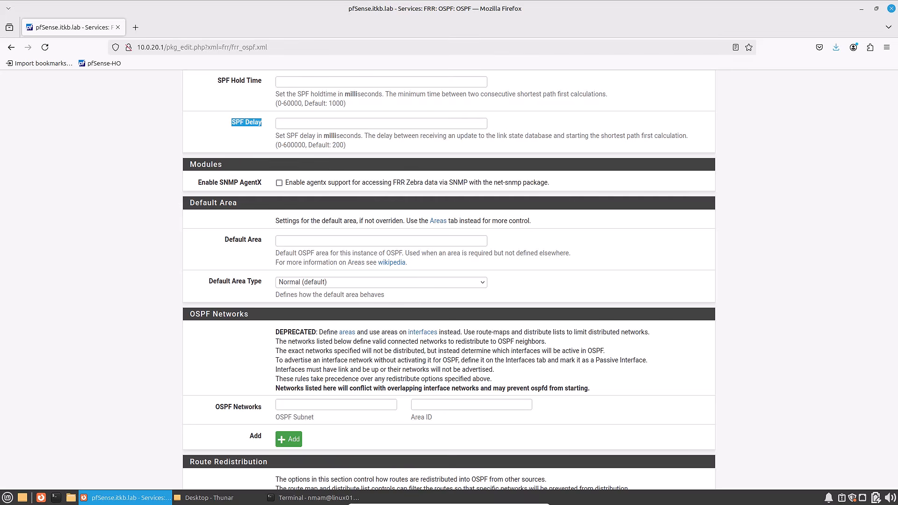
pyautogui.click(241, 237)
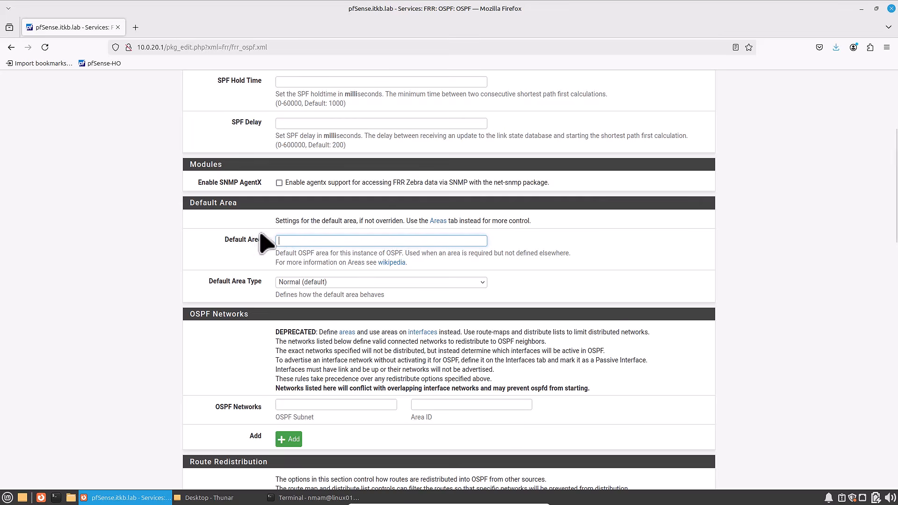
pyautogui.write('0.0.0.0')
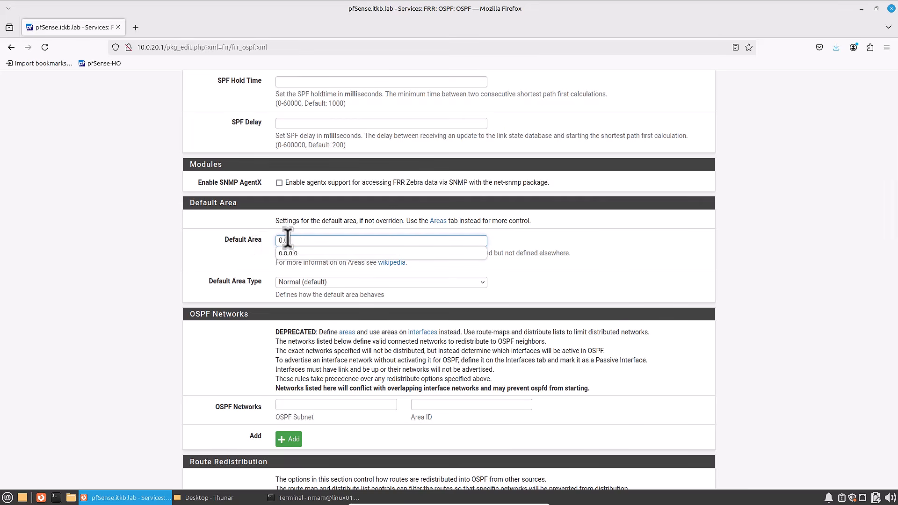
pyautogui.click(295, 253)
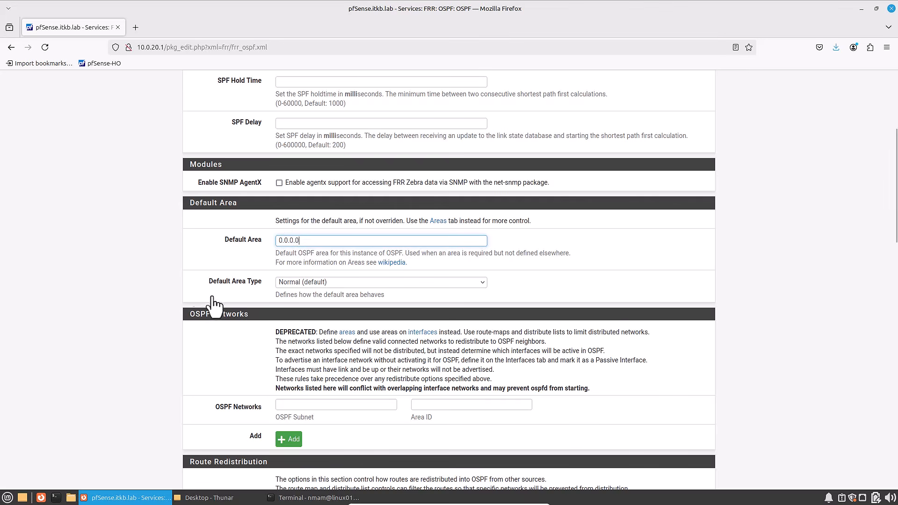
pyautogui.scroll(-4, 258, 321)
pyautogui.scroll(-13, 257, 323)
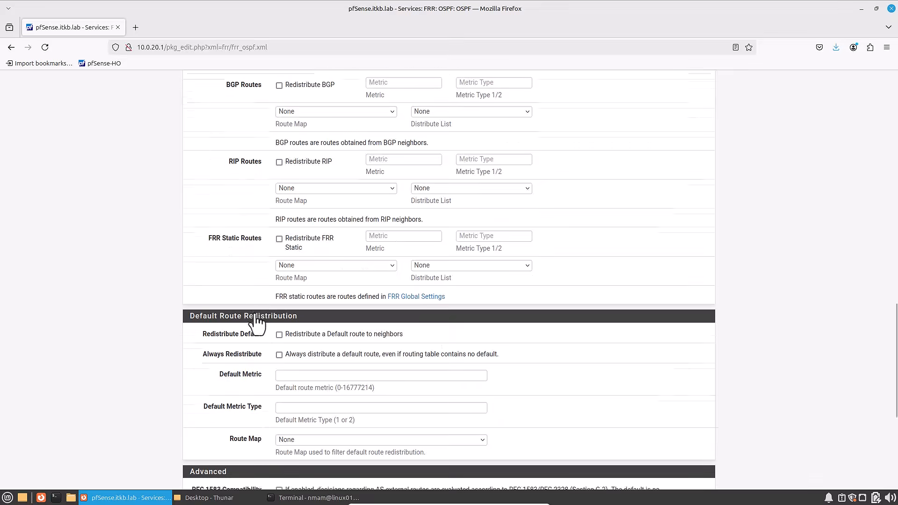
pyautogui.click(290, 441)
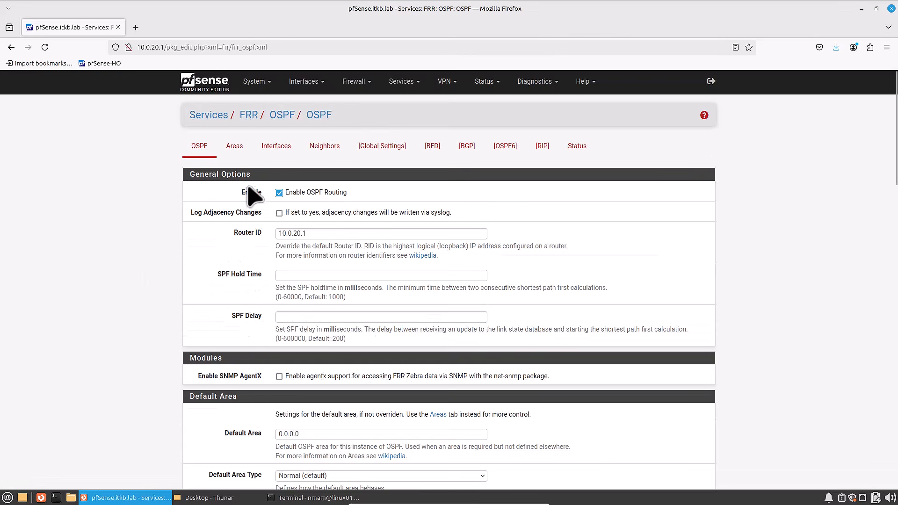
# - Add OSPF area 0.0.0.0 with the description Backbone and area type Normal (default), and save it
pyautogui.click(236, 149)
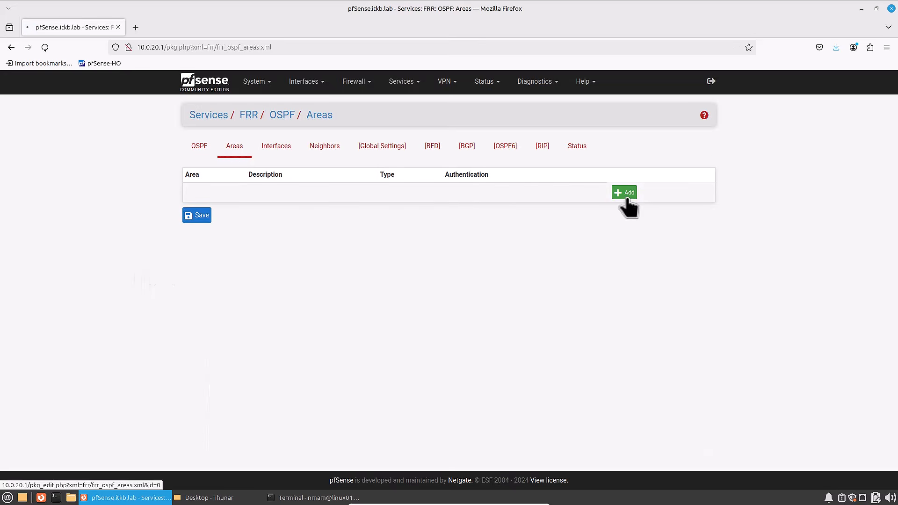
pyautogui.click(624, 193)
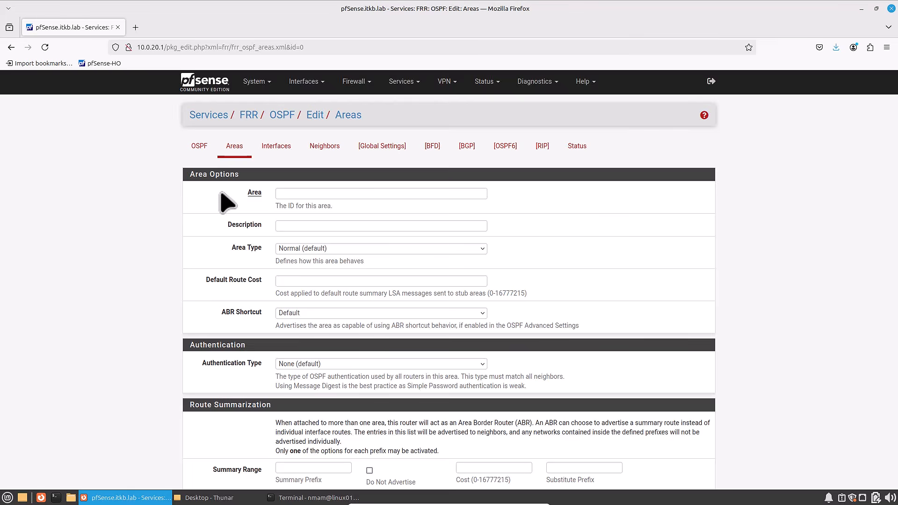
pyautogui.write('0.0.0.0')
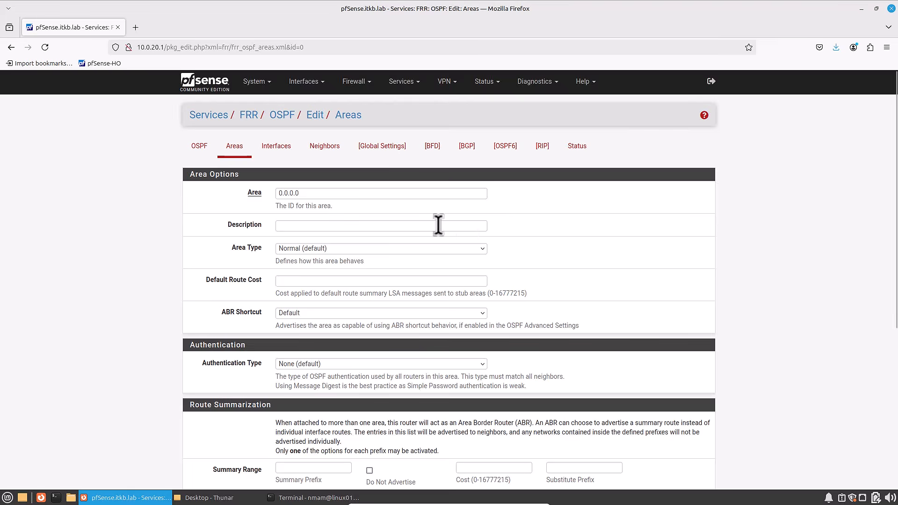
pyautogui.click(363, 229)
pyautogui.click(315, 226)
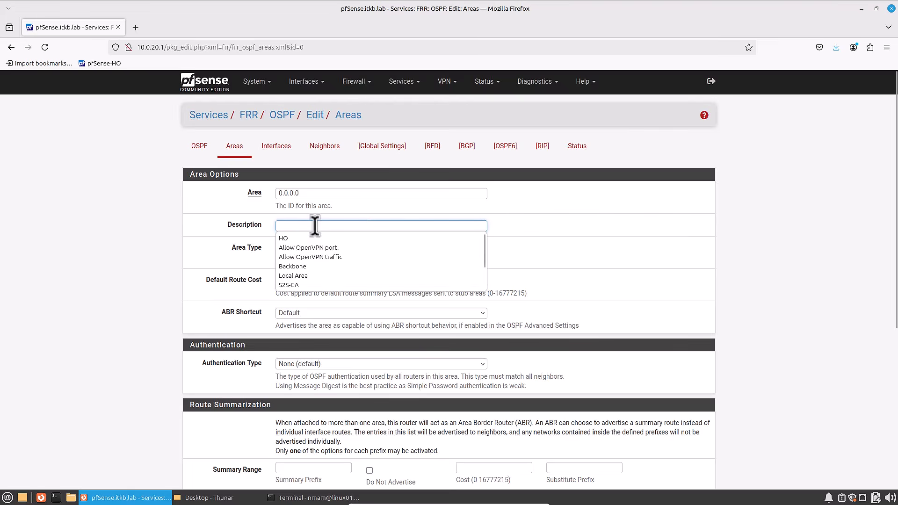
pyautogui.write('Back')
pyautogui.click(304, 239)
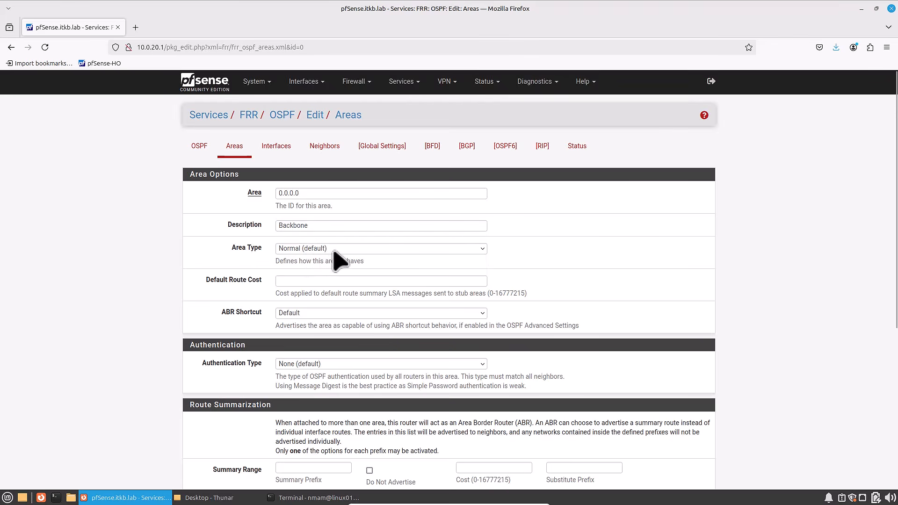
pyautogui.click(336, 250)
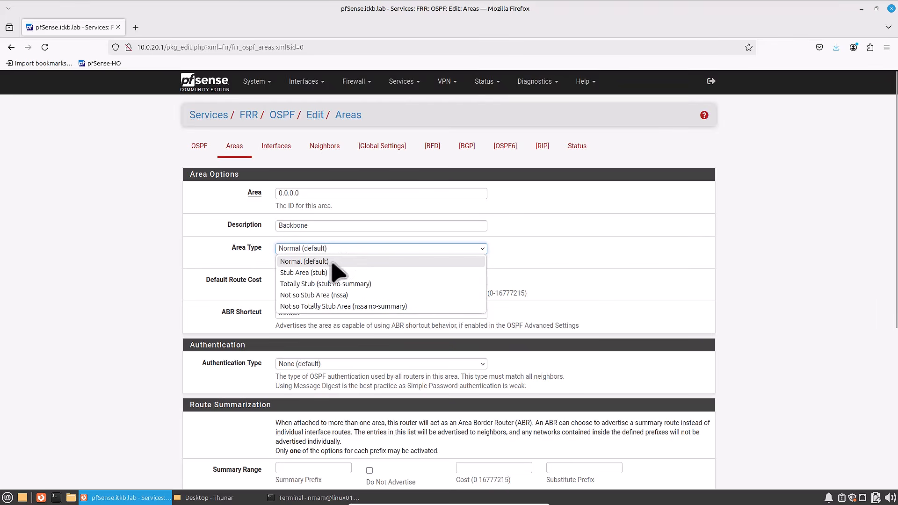
pyautogui.click(339, 261)
pyautogui.scroll(-5, 276, 402)
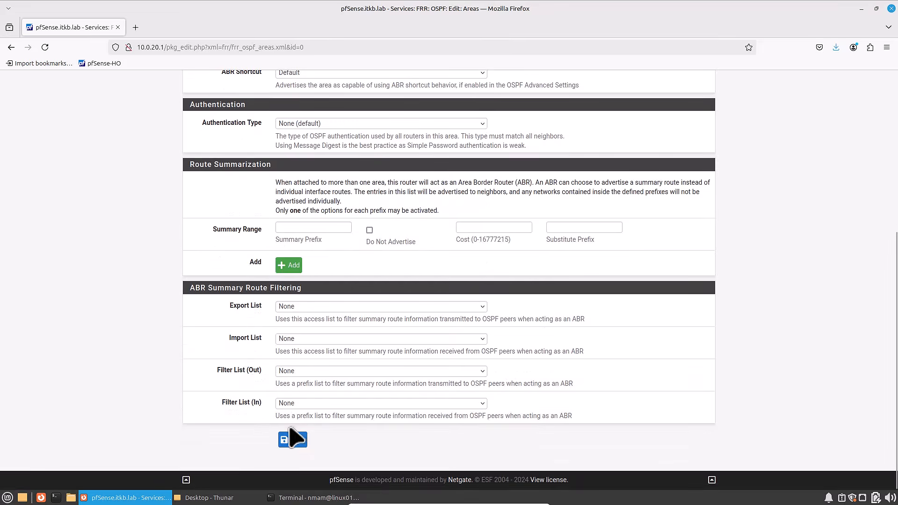
pyautogui.click(292, 441)
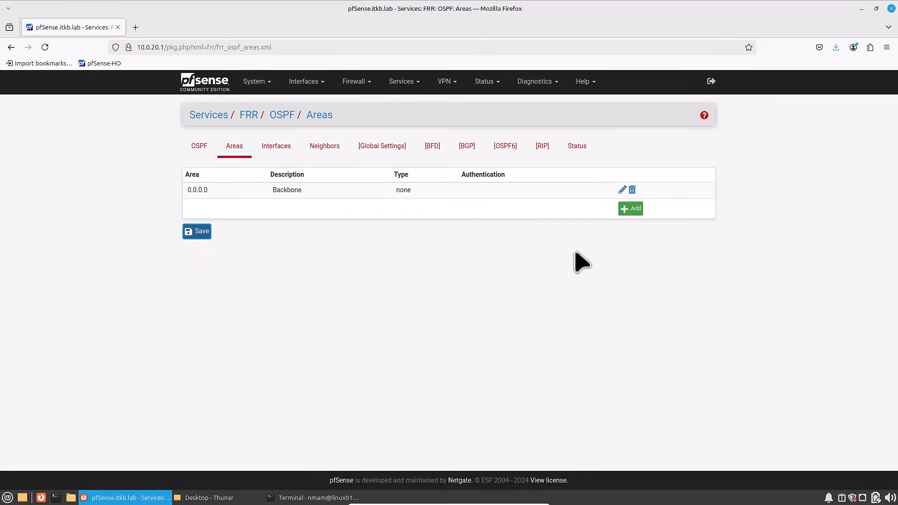
# - Start a new OSPF area 0.0.0.23 with the description Local Area Network and area type Stub Area (stub)
pyautogui.click(630, 208)
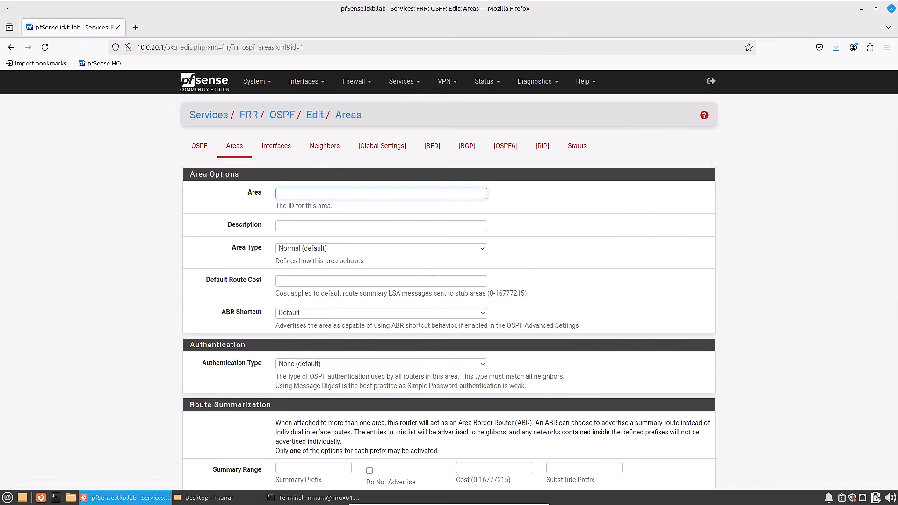
pyautogui.write('0.0.0.23')
pyautogui.click(309, 224)
pyautogui.write('Local Area Newor')
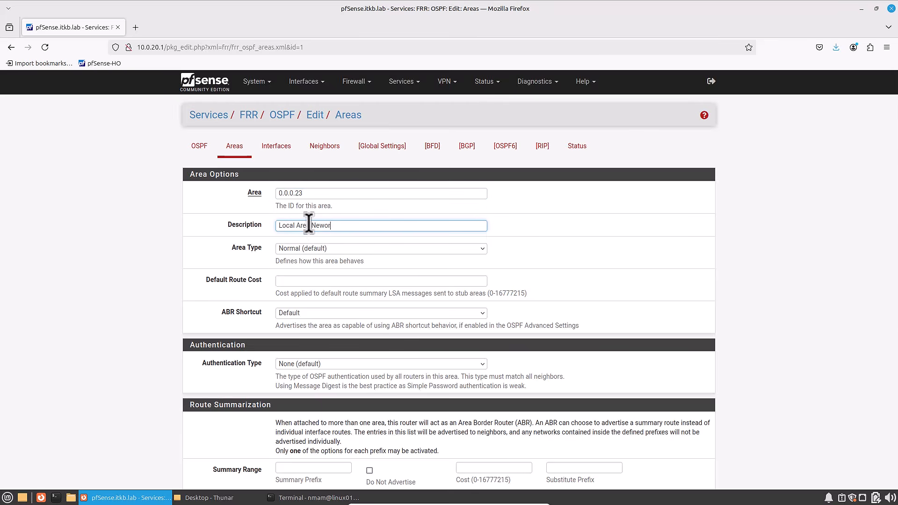
pyautogui.press('BackSpace')
pyautogui.press('BackSpace')
pyautogui.press('BackSpace')
pyautogui.write('etwork')
pyautogui.click(310, 249)
pyautogui.click(312, 273)
# - Set the area's route summary prefix to 10.0.20.0/24, leaving it advertised, and save the area
pyautogui.scroll(-3, 314, 281)
pyautogui.click(298, 338)
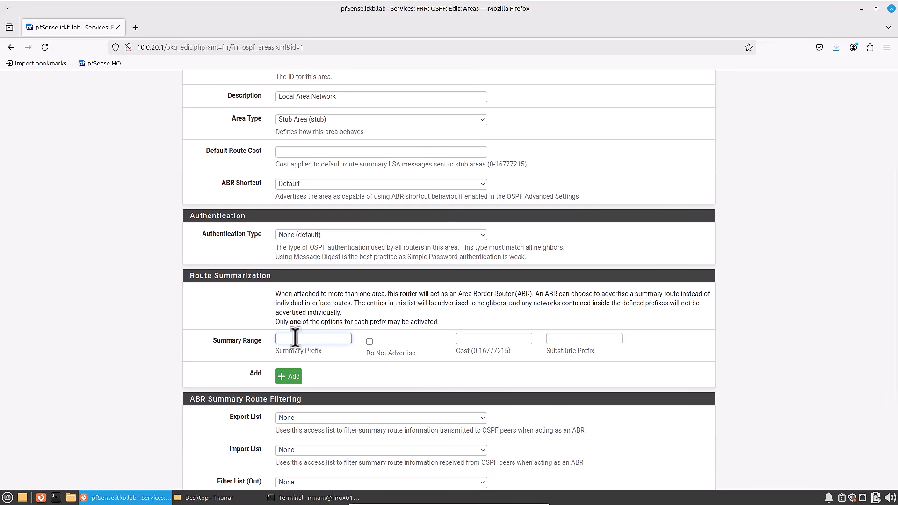
pyautogui.click(295, 377)
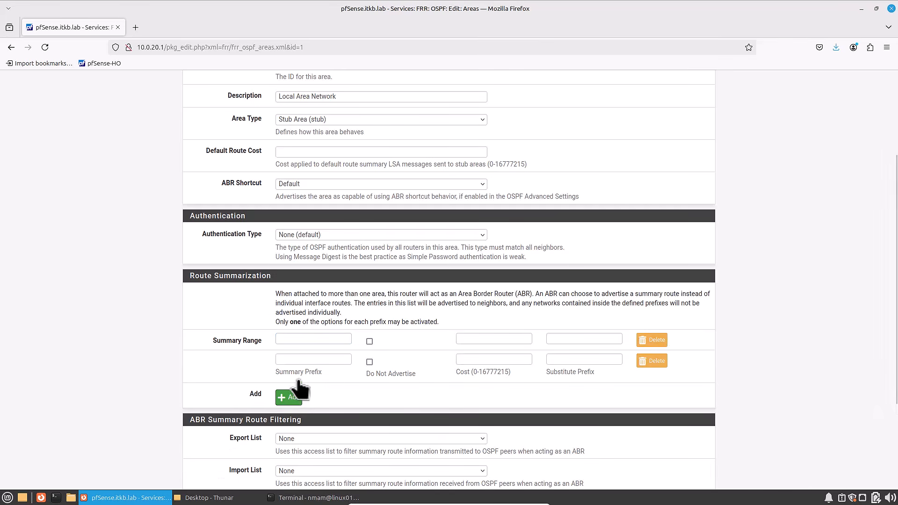
pyautogui.click(660, 367)
pyautogui.scroll(-2, 300, 338)
pyautogui.click(299, 274)
pyautogui.write('10.0.20.0/24')
pyautogui.press('Tab')
pyautogui.click(369, 277)
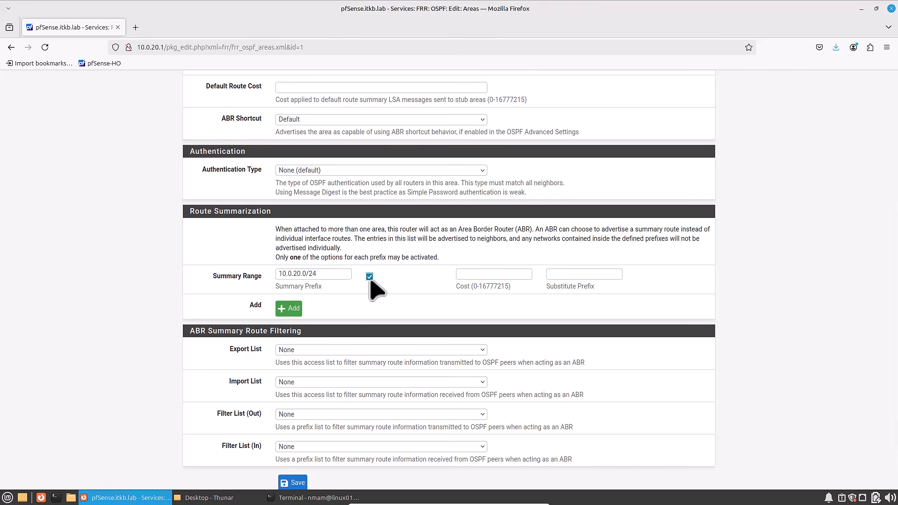
pyautogui.click(370, 277)
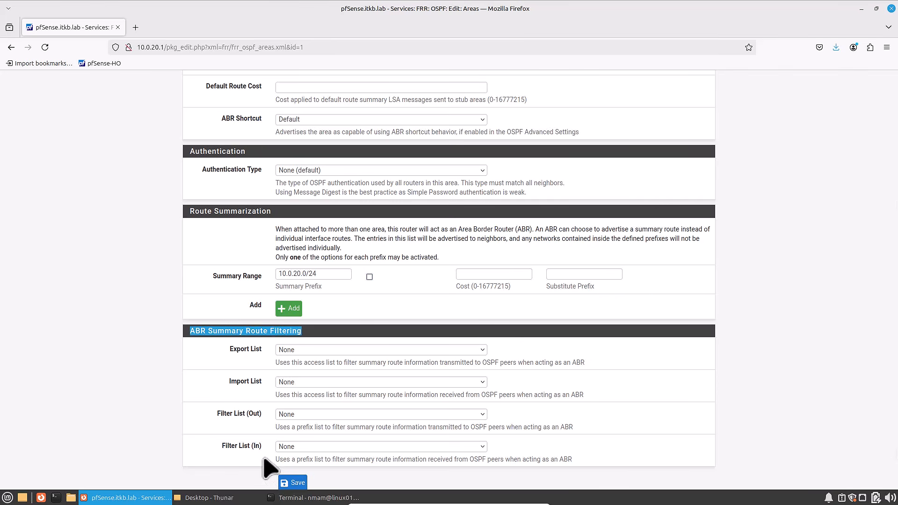
pyautogui.click(292, 483)
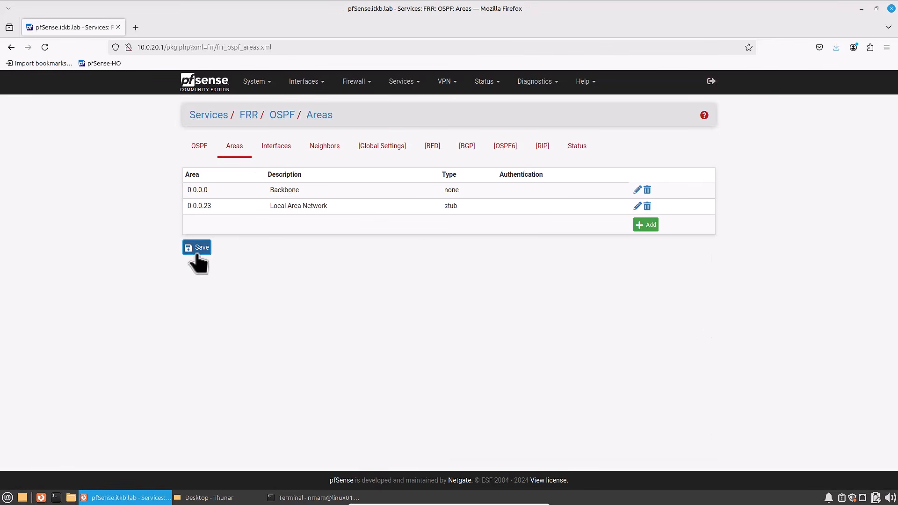
# - Start a new OSPF interface entry for LAN, make it passive, and assign it to area 0.0.0.23
pyautogui.click(275, 150)
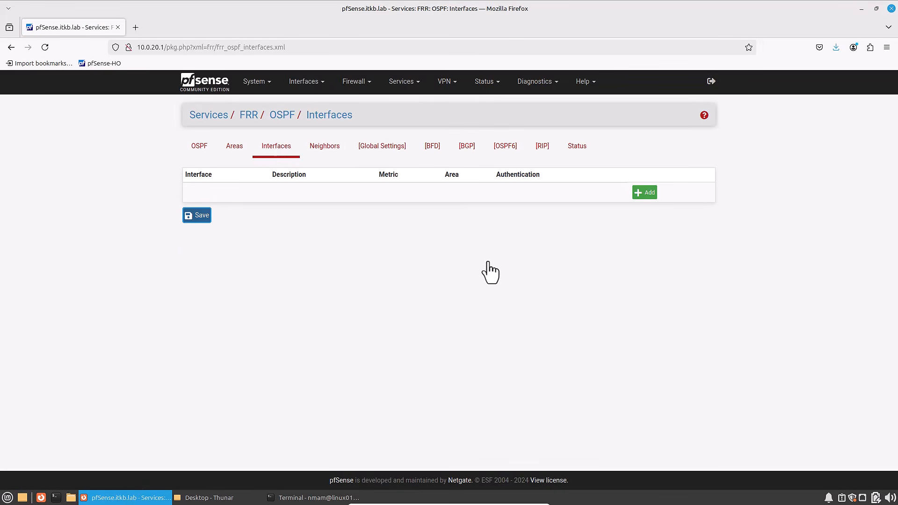
pyautogui.click(645, 193)
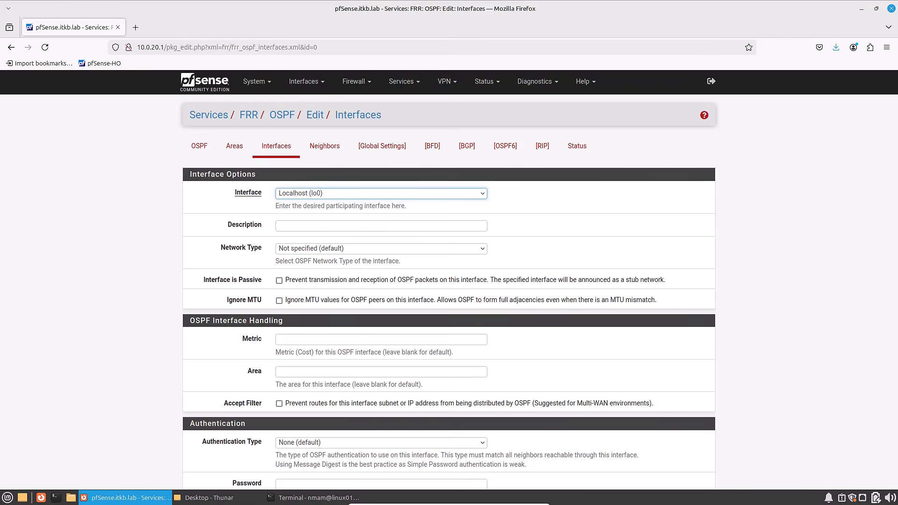
pyautogui.click(310, 195)
pyautogui.click(314, 230)
pyautogui.click(279, 280)
pyautogui.click(293, 372)
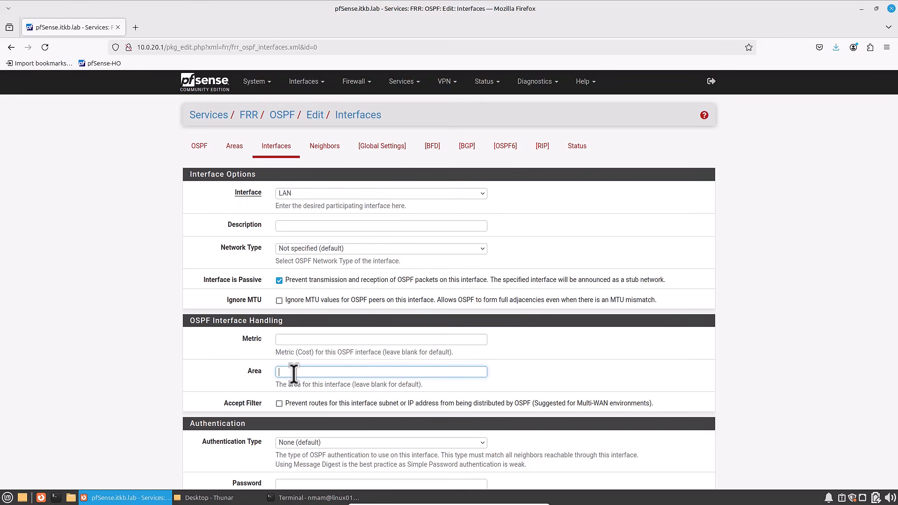
pyautogui.write('0.0.0.23')
pyautogui.scroll(-4, 304, 401)
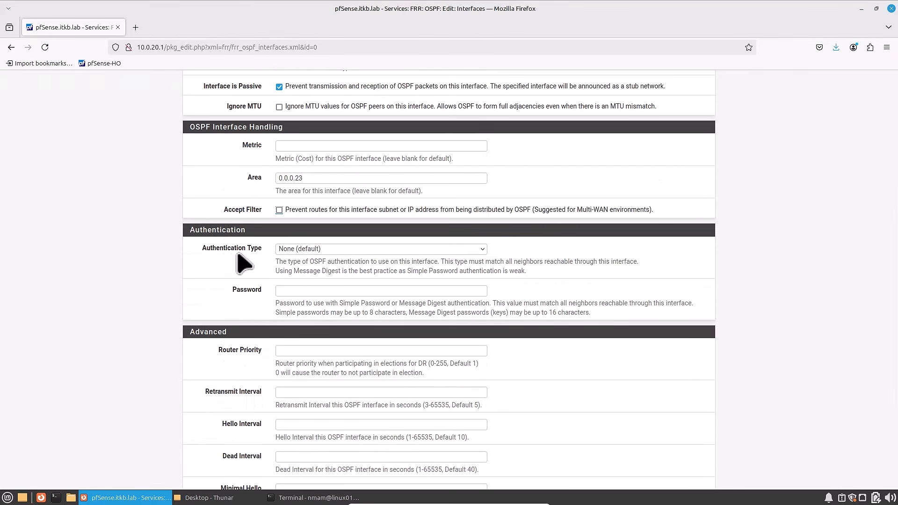
# - Keep the LAN interface's authentication type at None (default) and save the entry
pyautogui.click(301, 249)
pyautogui.click(371, 255)
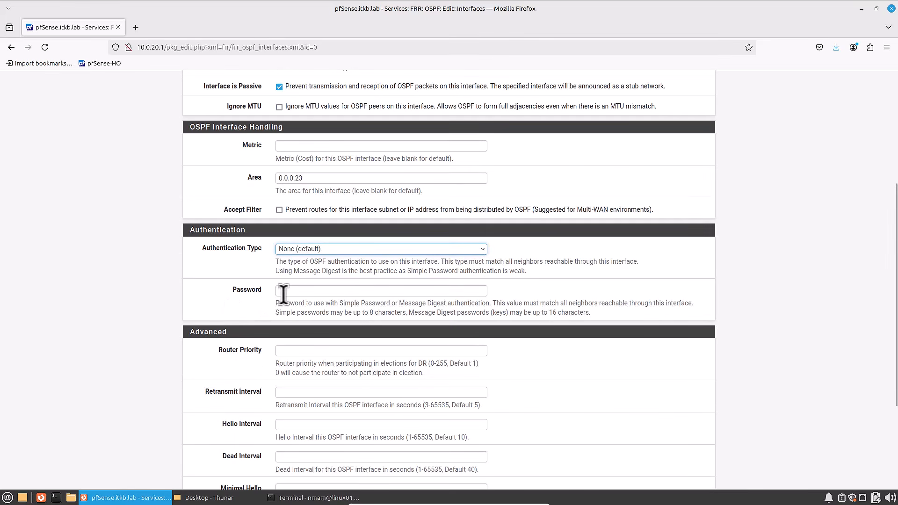
pyautogui.scroll(-3, 236, 351)
pyautogui.scroll(-1, 276, 273)
pyautogui.moveTo(194, 389); pyautogui.dragTo(209, 391)
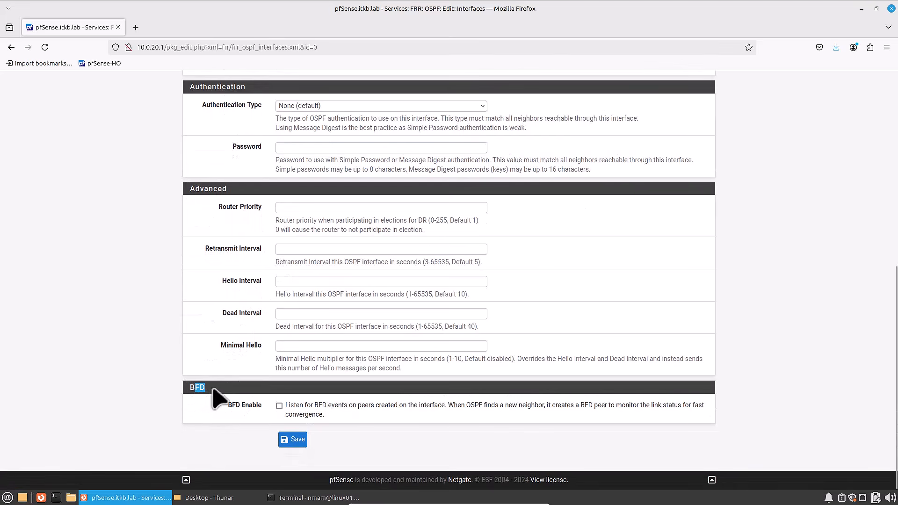
pyautogui.click(294, 442)
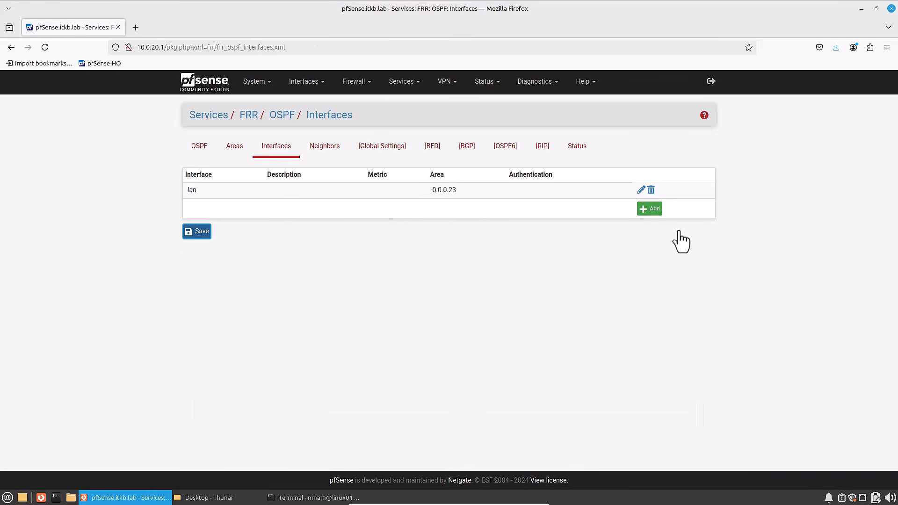
# - Start another OSPF interface entry for OpenVPN server: S2S-WAN1-BO with the description OpenVPN-WAN1
pyautogui.click(648, 209)
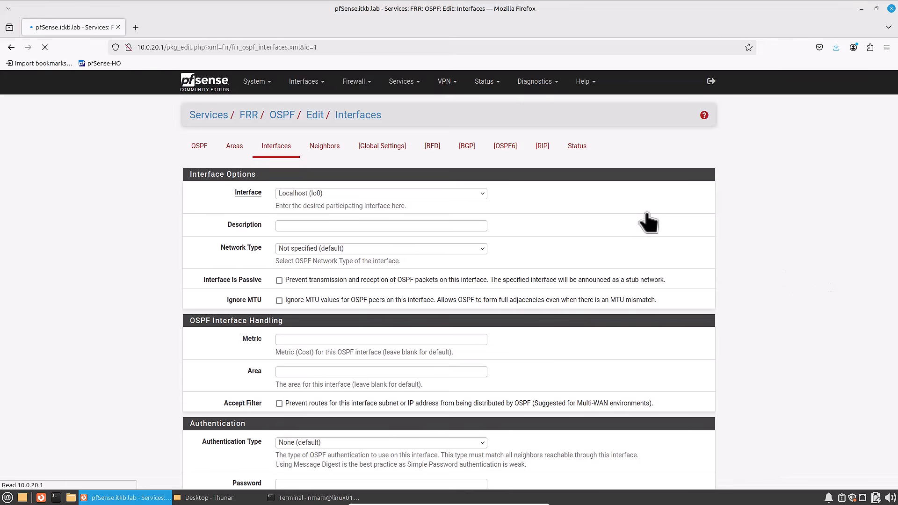
pyautogui.click(315, 193)
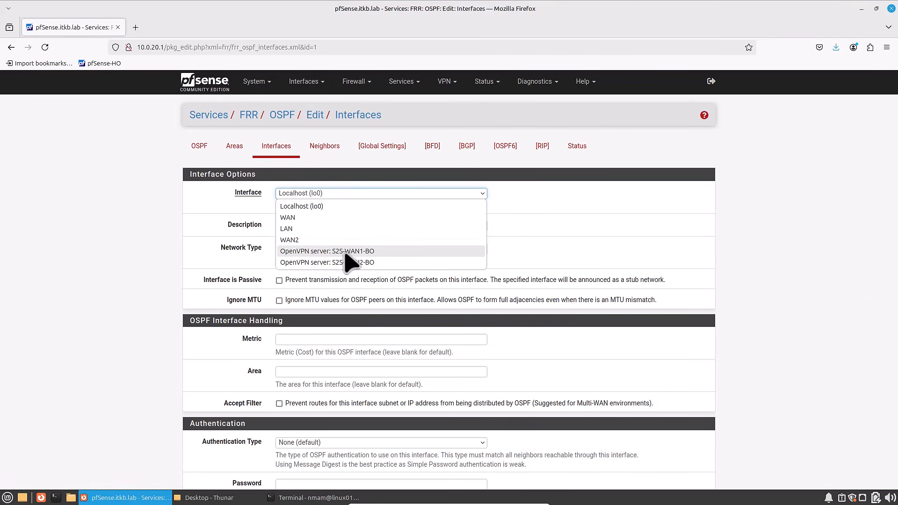
pyautogui.click(345, 253)
pyautogui.click(318, 226)
pyautogui.write('OpenVPN-WAN1')
pyautogui.click(236, 328)
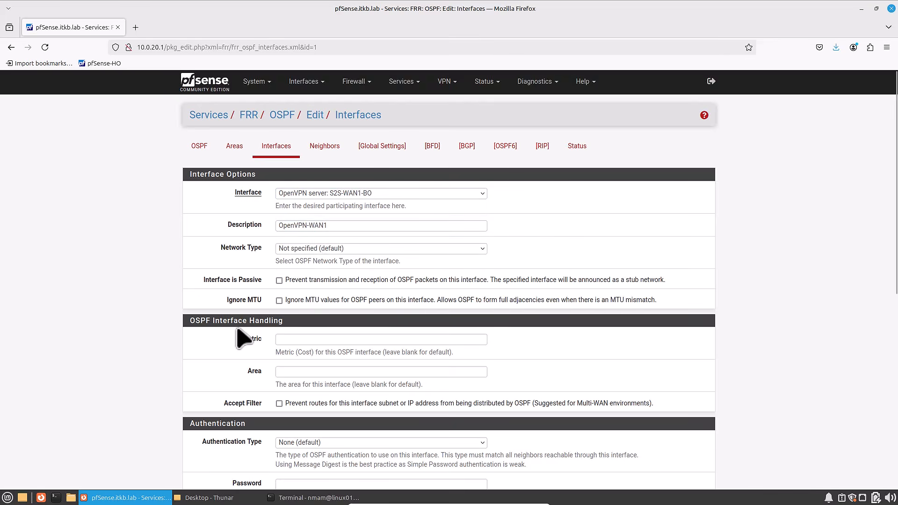
# - Ignore MTU values on the OpenVPN-WAN1 interface and set its metric to 10
pyautogui.click(279, 300)
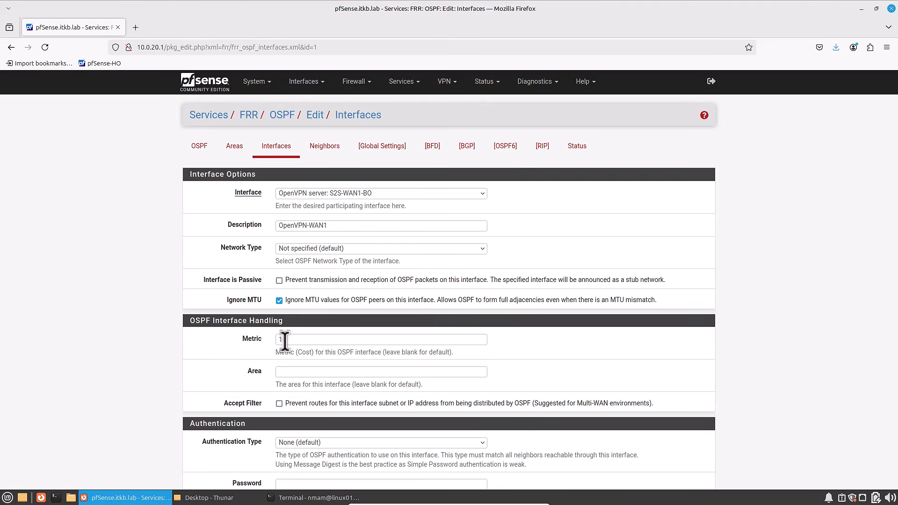
pyautogui.moveTo(262, 301); pyautogui.dragTo(227, 302)
pyautogui.click(257, 308)
pyautogui.doubleClick(293, 340)
pyautogui.press('BackSpace')
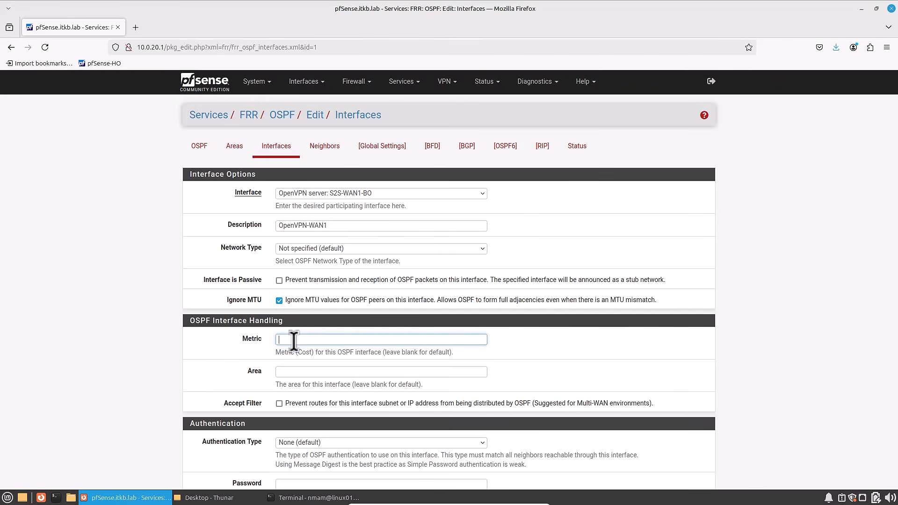
pyautogui.click(293, 340)
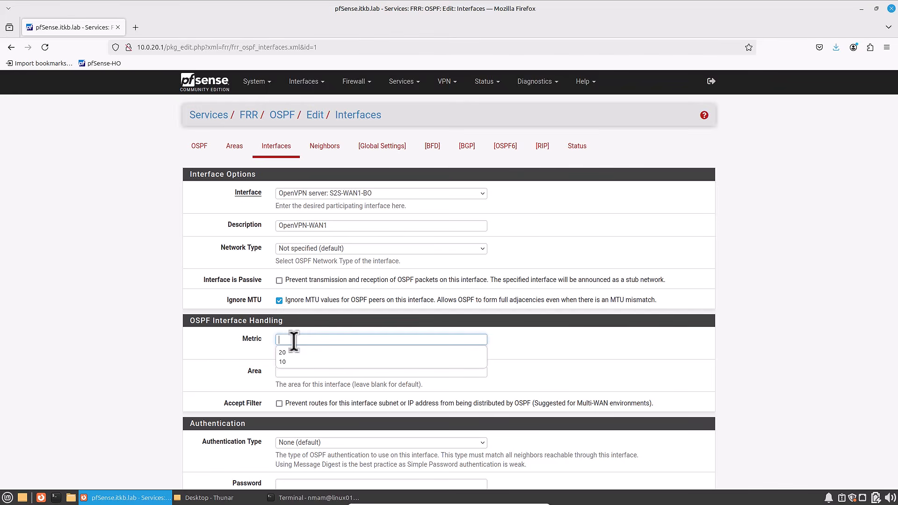
pyautogui.write('10')
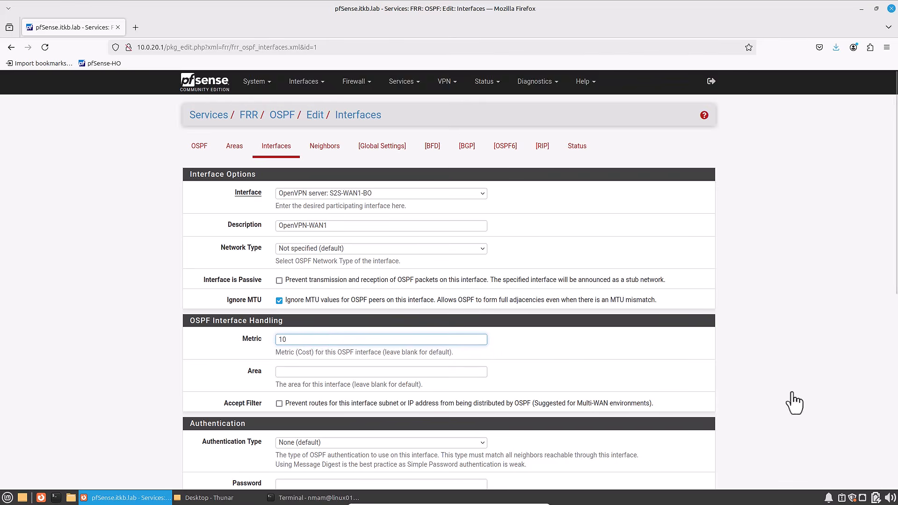
# - Assign the OpenVPN-WAN1 interface to area 0.0.0.0 and save the entry
pyautogui.click(306, 372)
pyautogui.write('0')
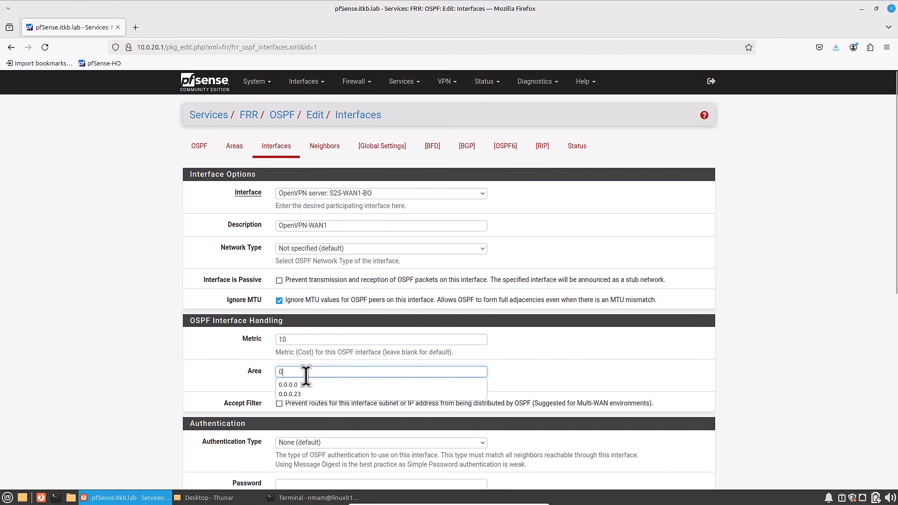
pyautogui.write('.0.0.0')
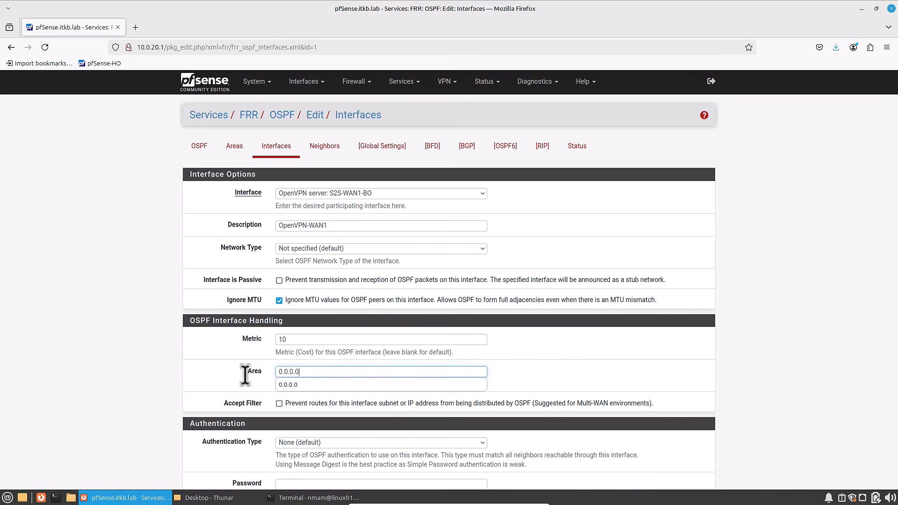
pyautogui.click(245, 379)
pyautogui.scroll(-3, 247, 386)
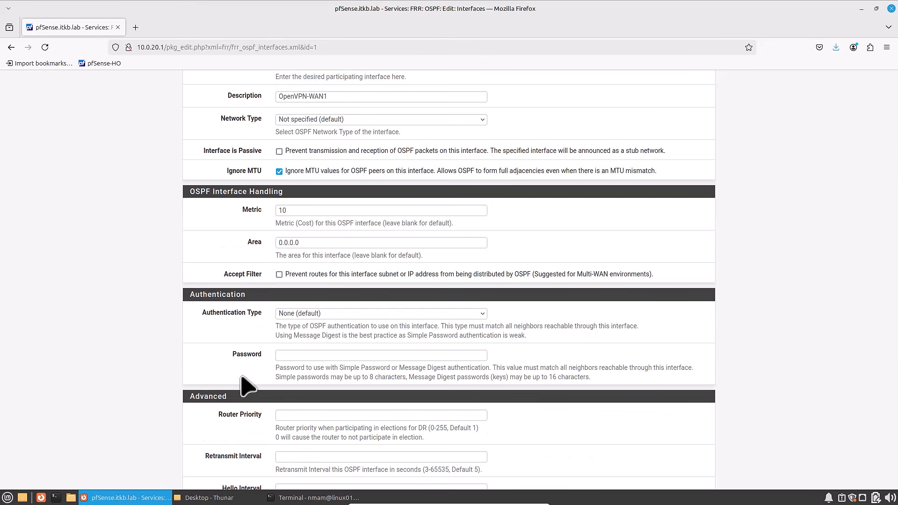
pyautogui.scroll(2, 255, 379)
pyautogui.scroll(-6, 267, 370)
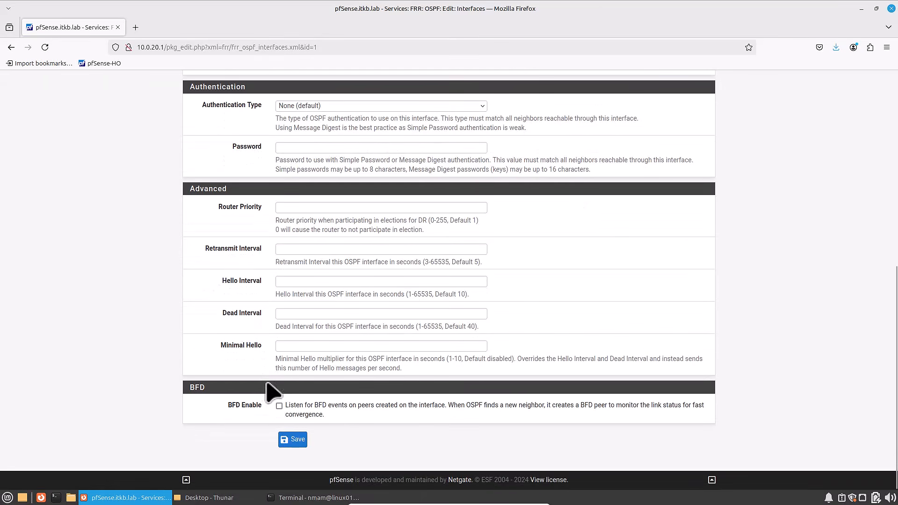
pyautogui.click(293, 440)
# - Start an OSPF interface entry for OpenVPN server: S2S-WAN2-BO that ignores MTU values and has metric 20
pyautogui.click(659, 227)
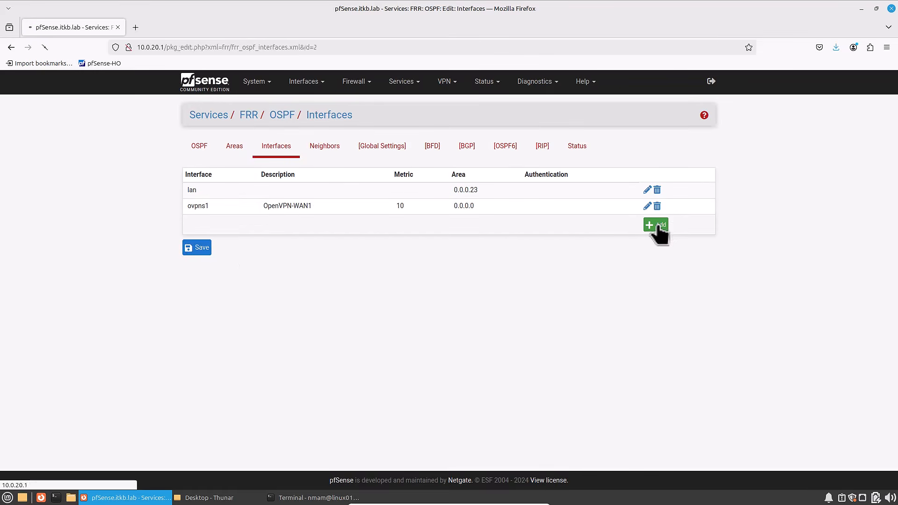
pyautogui.click(311, 196)
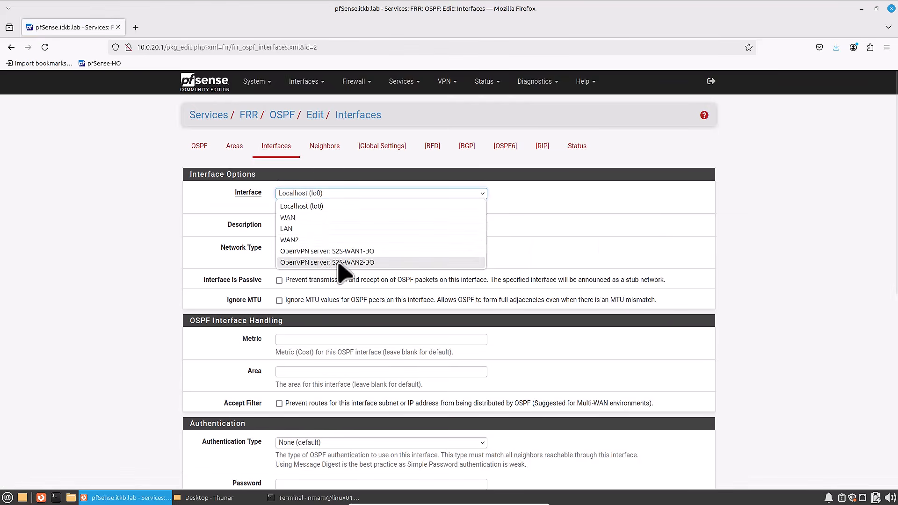
pyautogui.click(337, 262)
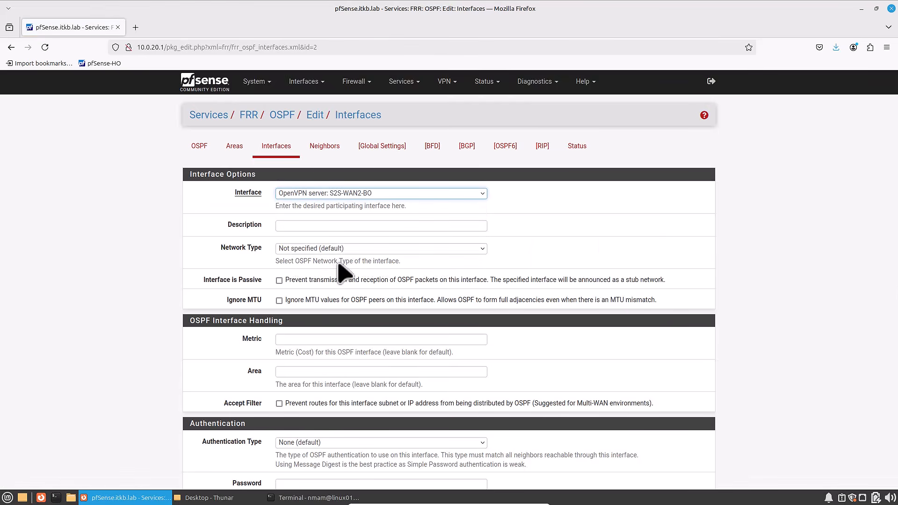
pyautogui.click(279, 301)
pyautogui.click(292, 340)
pyautogui.write('20')
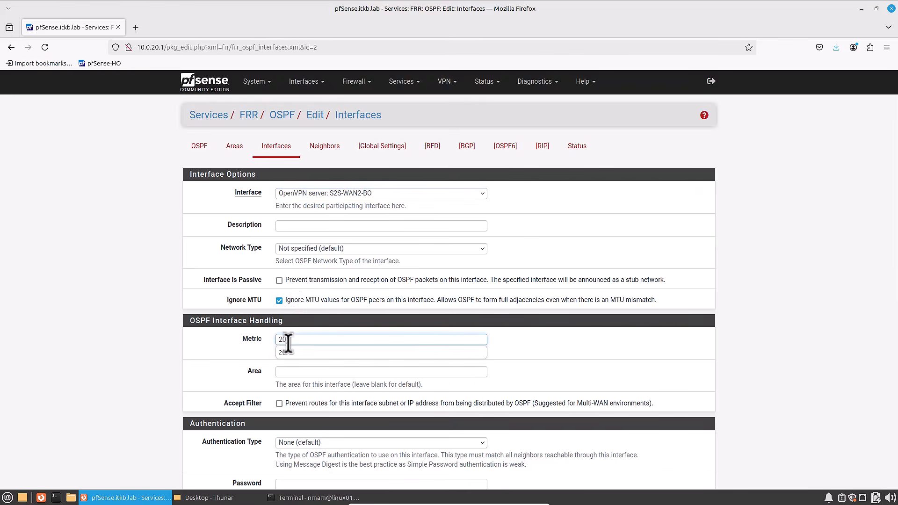
pyautogui.click(273, 347)
# - Assign the S2S-WAN2-BO interface to area 0.0.0.0, describe it as OpenVPN-WAN2, and save the entry
pyautogui.click(290, 372)
pyautogui.write('0.0.0.0')
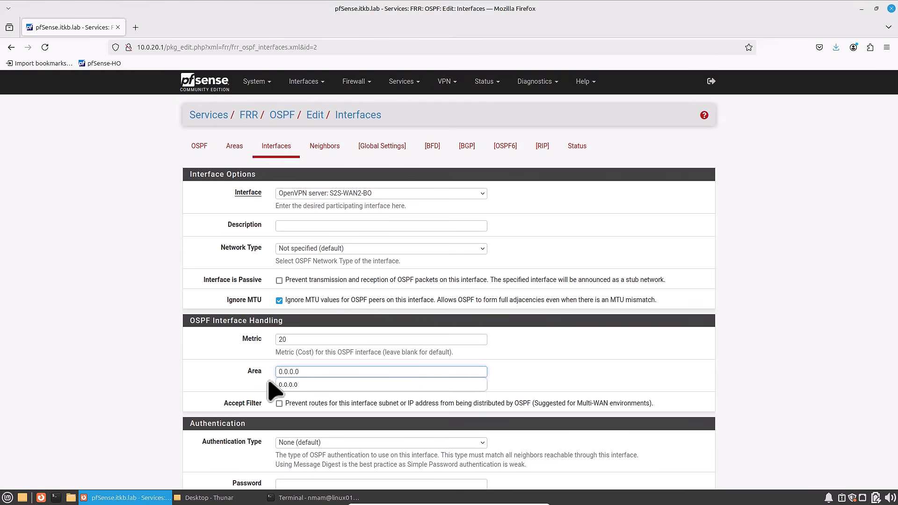
pyautogui.click(248, 393)
pyautogui.scroll(-10, 248, 393)
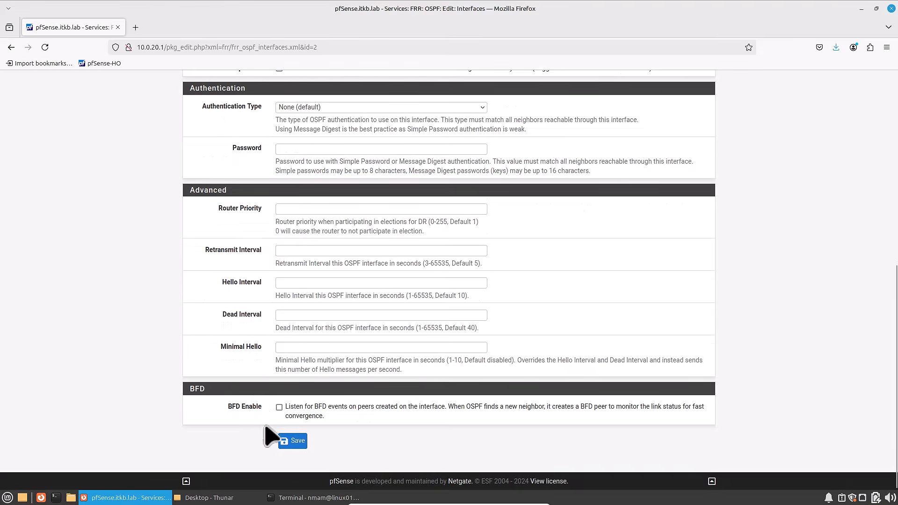
pyautogui.click(291, 492)
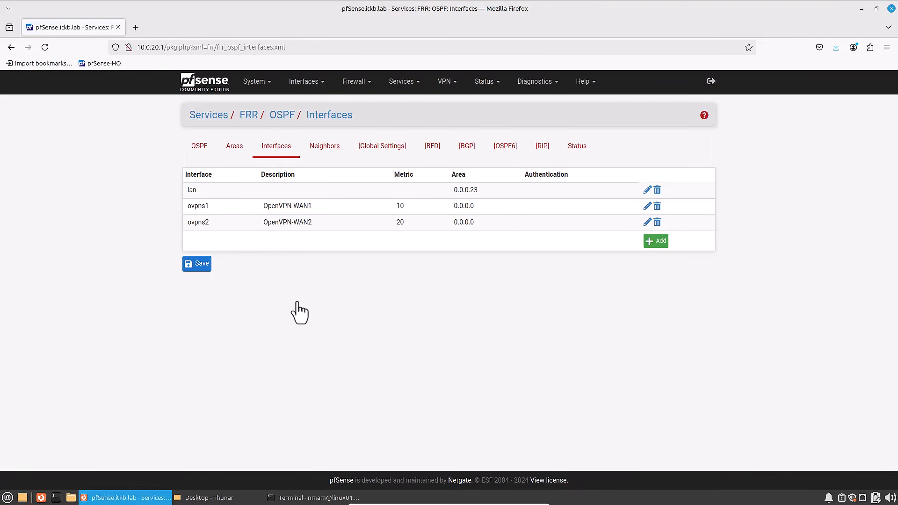
# - Enable FRR in the global settings, replace the master password, and save the settings
pyautogui.click(382, 149)
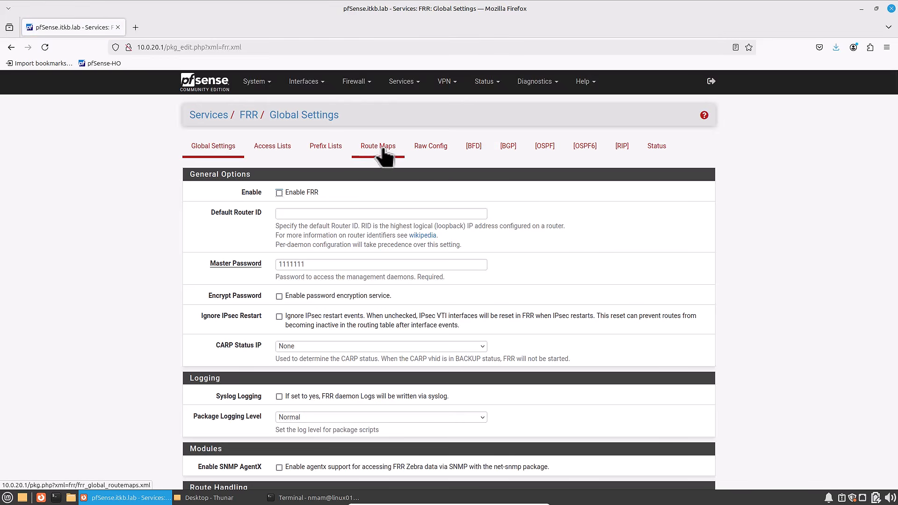
pyautogui.click(280, 192)
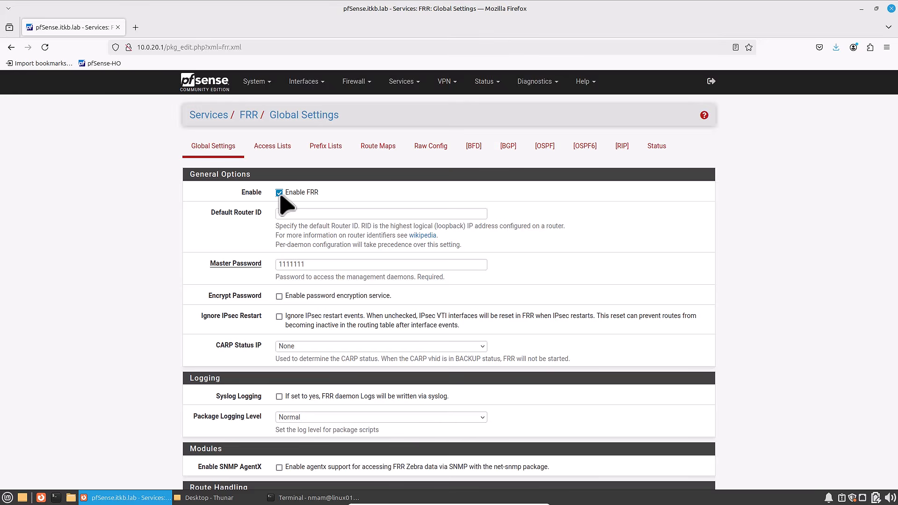
pyautogui.moveTo(311, 265); pyautogui.dragTo(237, 270)
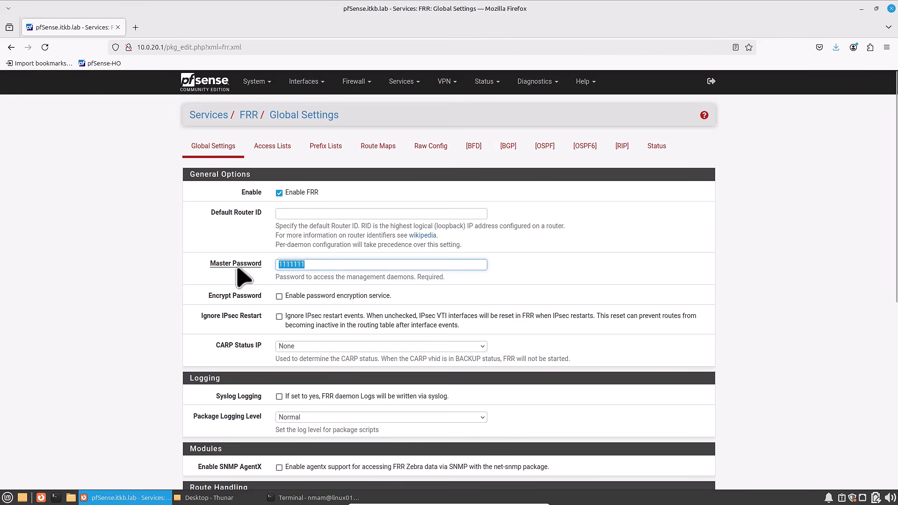
pyautogui.write('Pass')
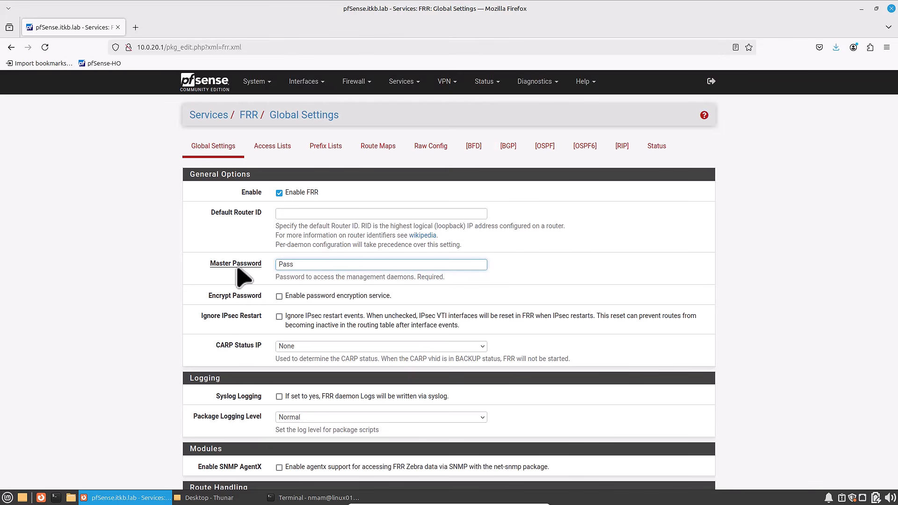
pyautogui.write('w0rd123++')
pyautogui.scroll(-7, 253, 323)
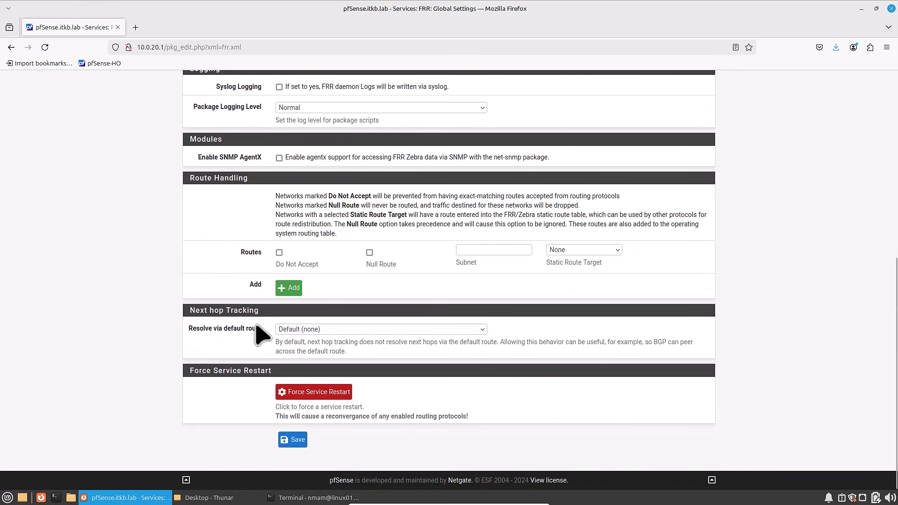
pyautogui.click(288, 442)
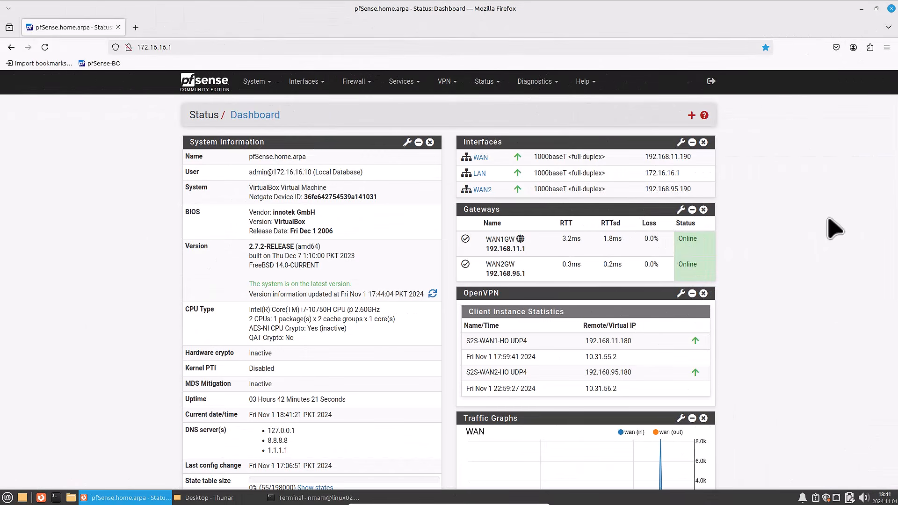
# - On the branch office pfSense at 172.16.16.1, search the available packages for frr and install the frr package
pyautogui.click(255, 85)
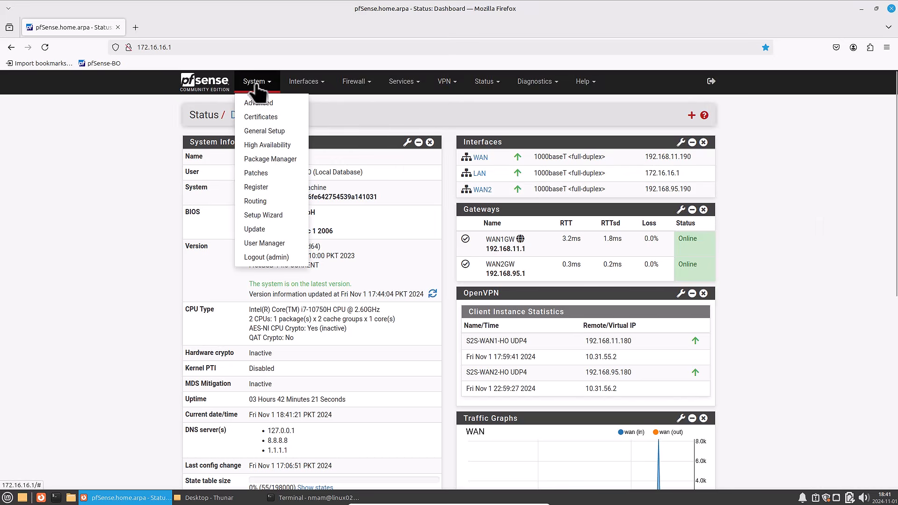
pyautogui.click(265, 159)
pyautogui.click(277, 150)
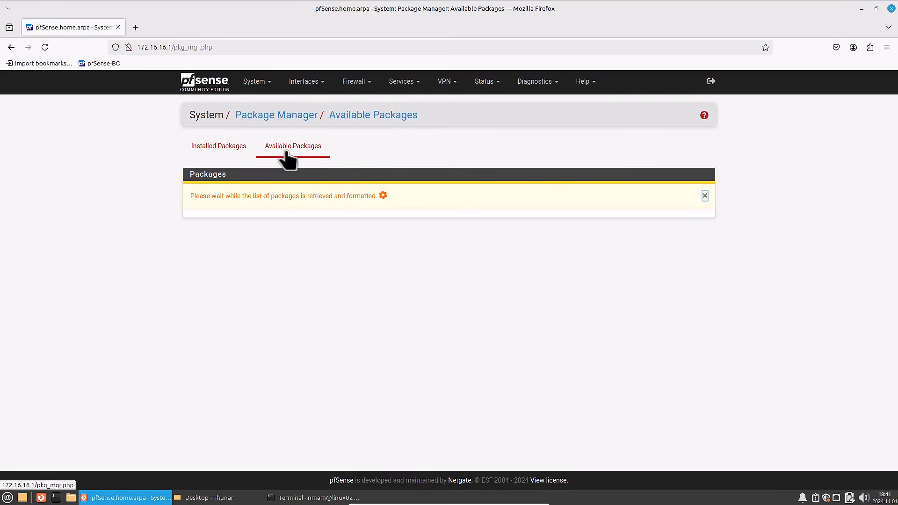
pyautogui.click(335, 190)
pyautogui.write('frr')
pyautogui.click(604, 192)
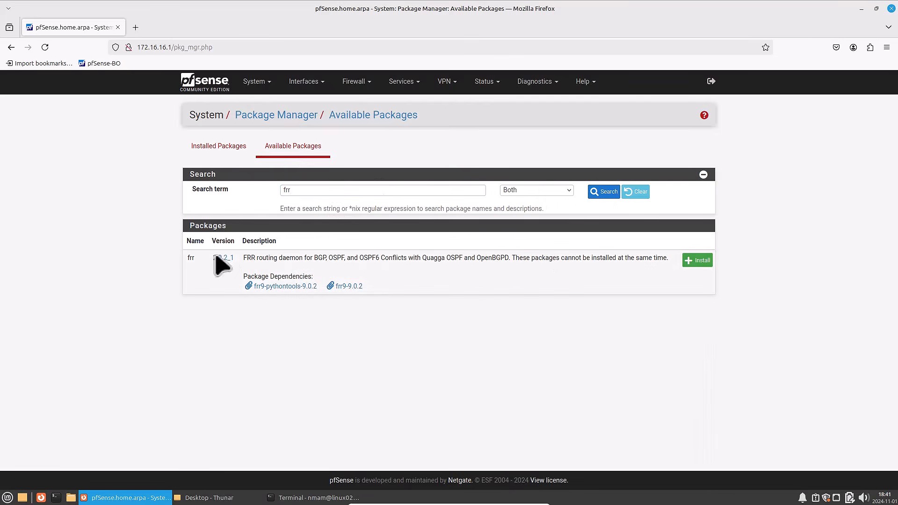
pyautogui.click(697, 260)
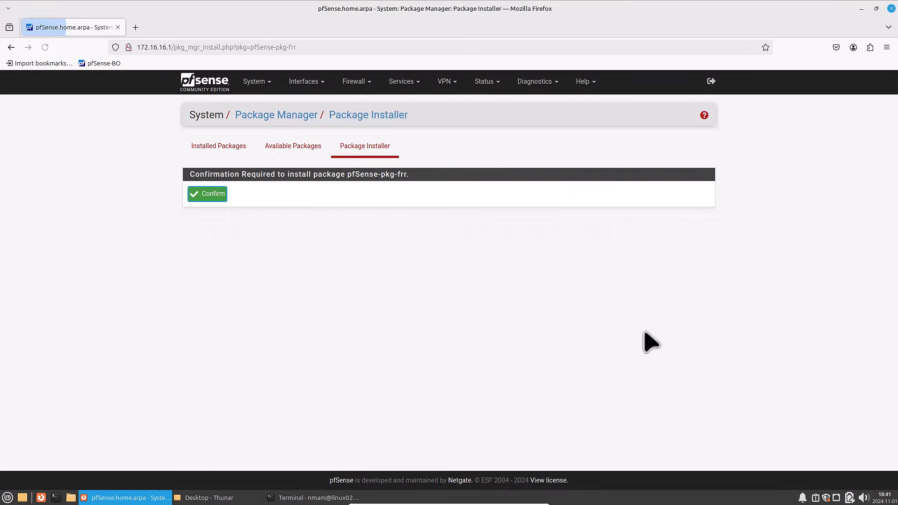
pyautogui.click(206, 193)
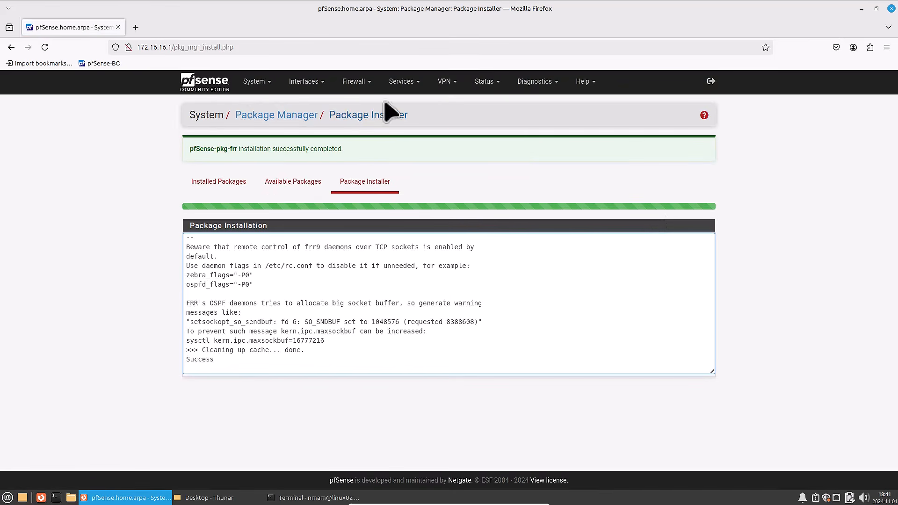
# - Enable FRR OSPF routing on the branch office firewall with router ID 172.16.16.1
pyautogui.click(401, 82)
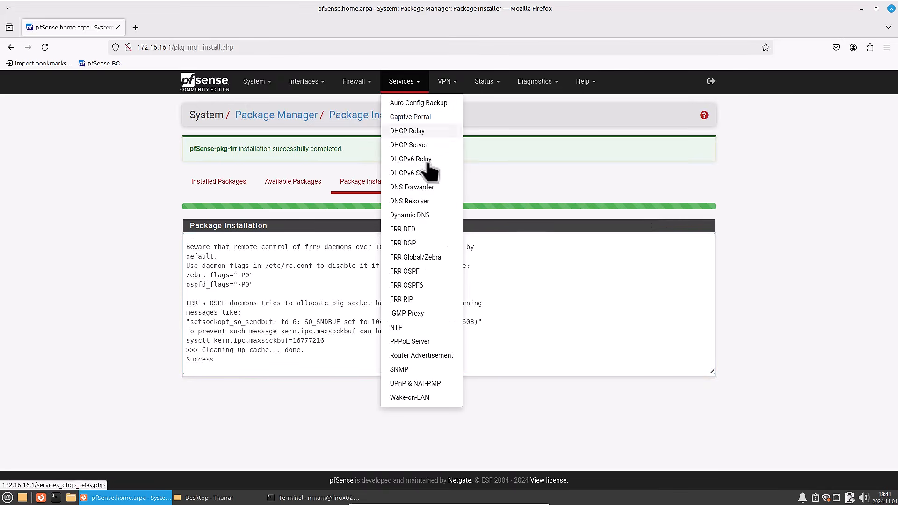
pyautogui.click(420, 272)
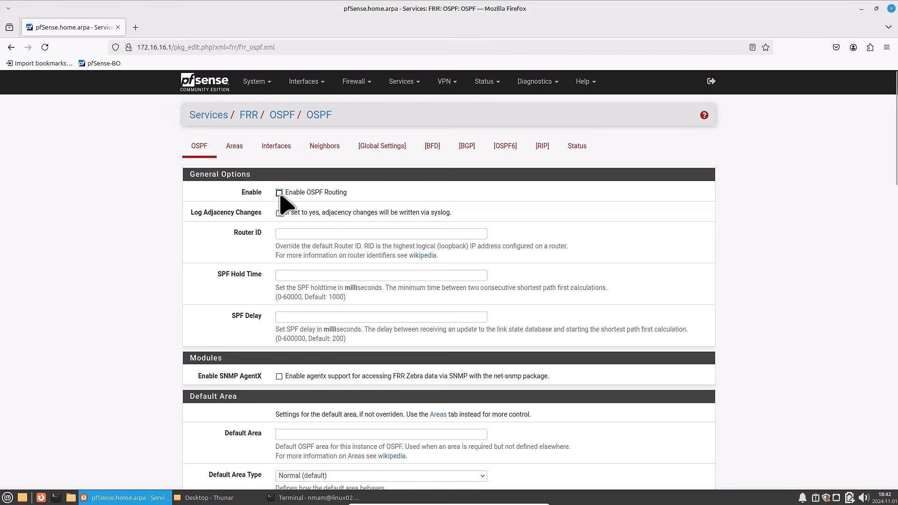
pyautogui.click(287, 234)
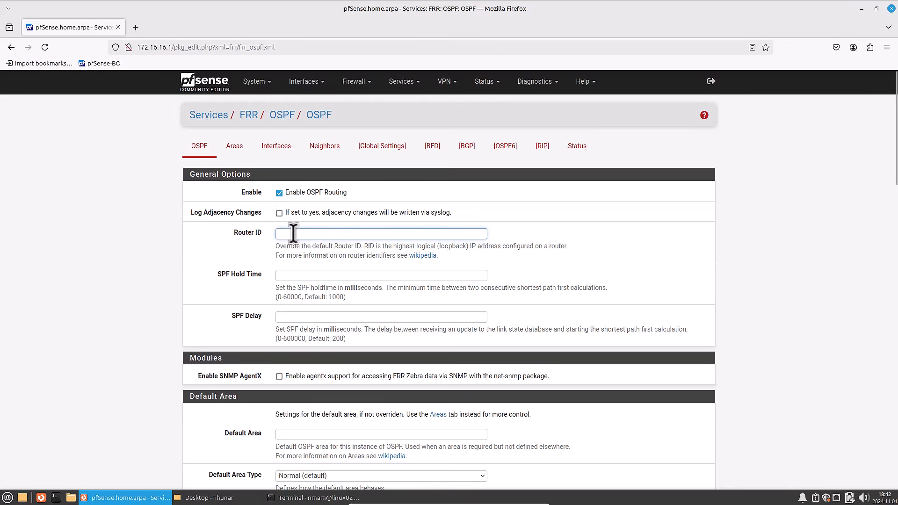
pyautogui.write('172.16.16')
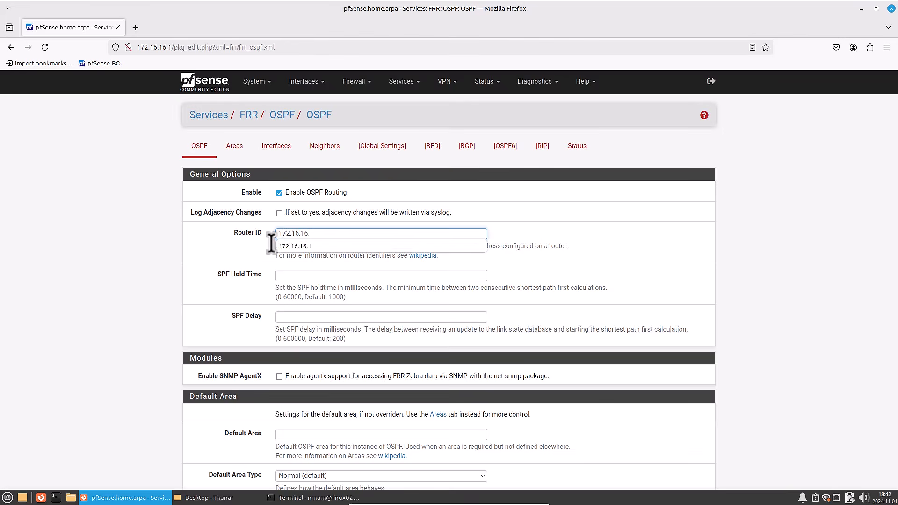
pyautogui.write('.1')
pyautogui.press('Tab')
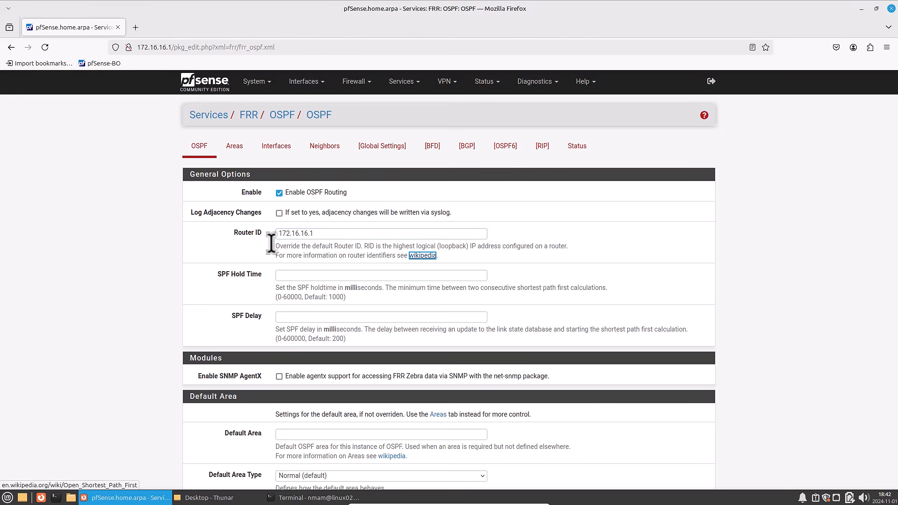
# - Set the default OSPF area to 0.0.0.0 and save the OSPF settings
pyautogui.scroll(-3, 290, 304)
pyautogui.click(286, 304)
pyautogui.write('0.0.0.0')
pyautogui.scroll(-20, 262, 318)
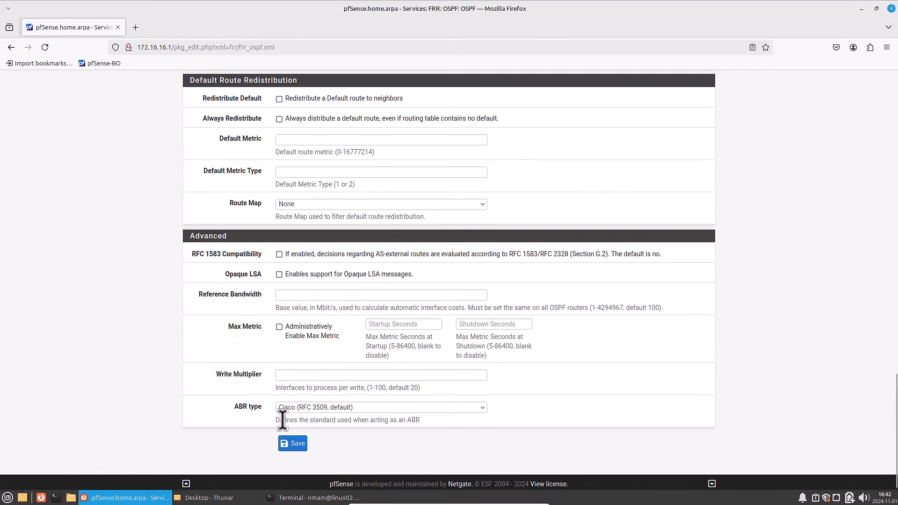
pyautogui.click(293, 444)
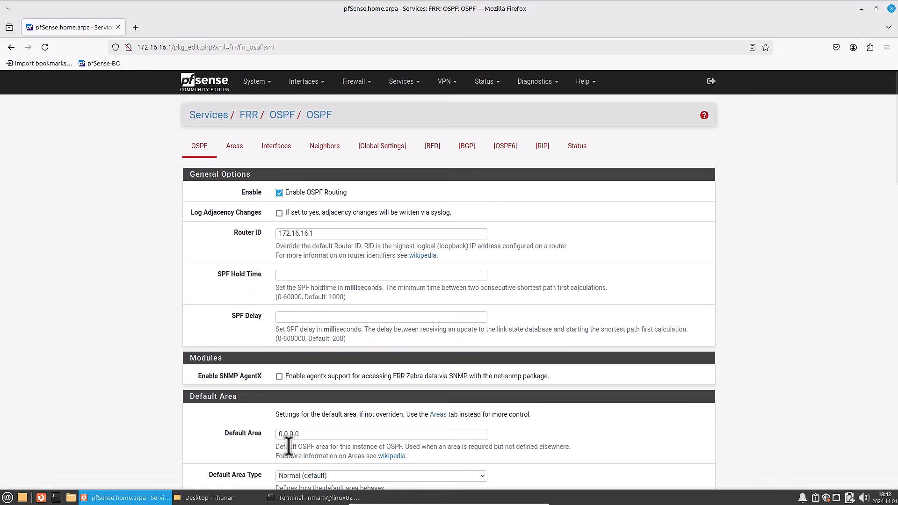
# - Add OSPF area 0.0.0.0 with the description Backbone and save it
pyautogui.click(234, 148)
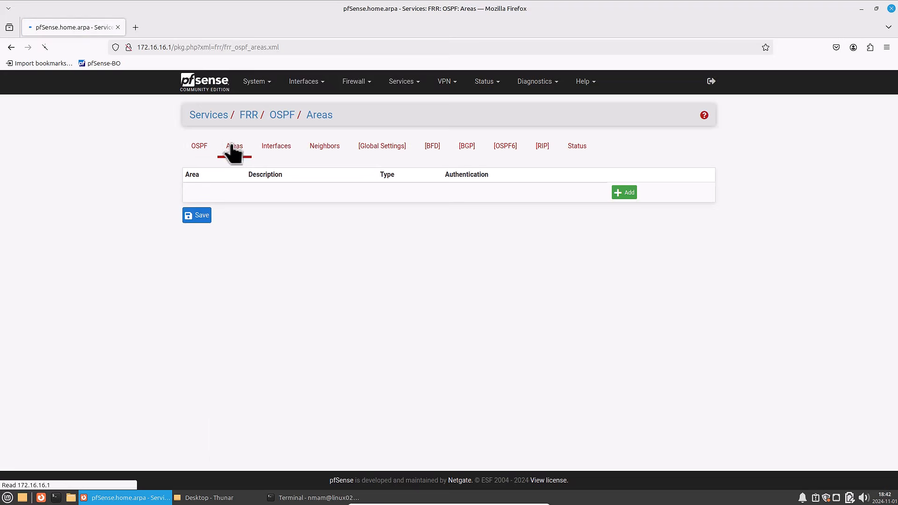
pyautogui.click(623, 192)
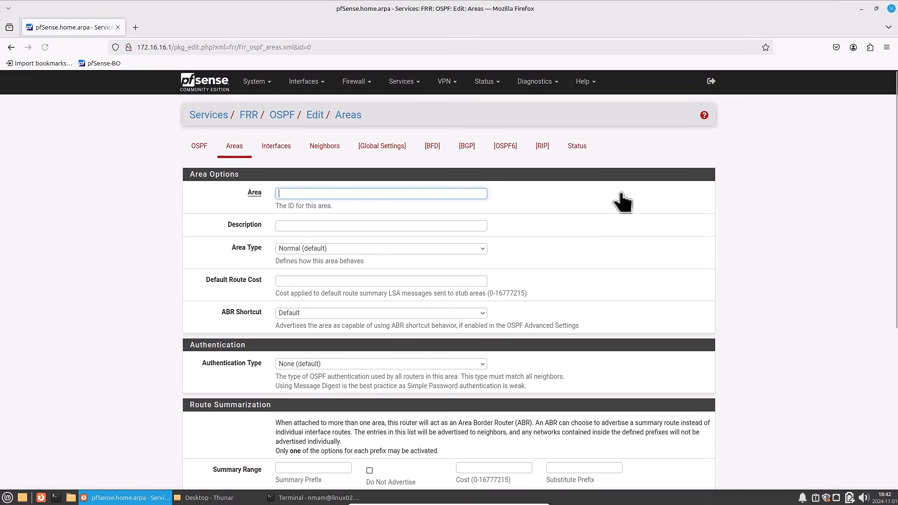
pyautogui.click(295, 192)
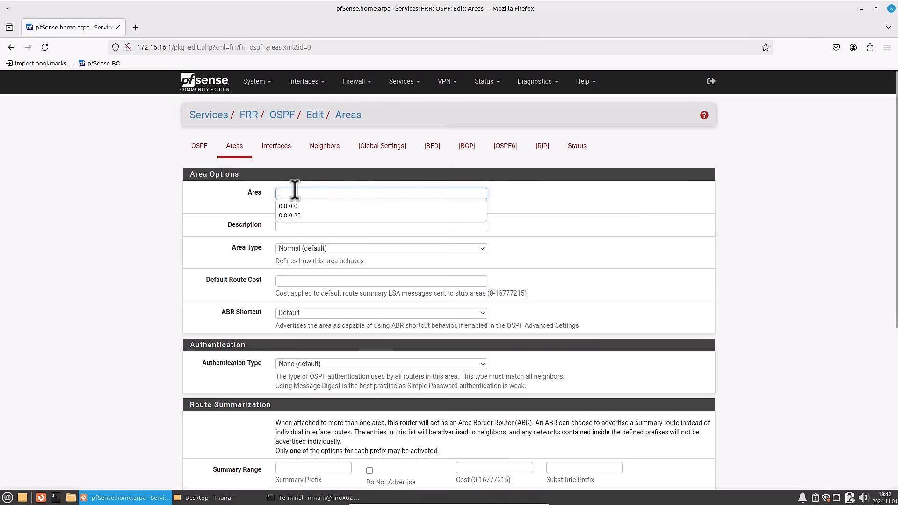
pyautogui.click(300, 206)
pyautogui.click(301, 224)
pyautogui.click(307, 248)
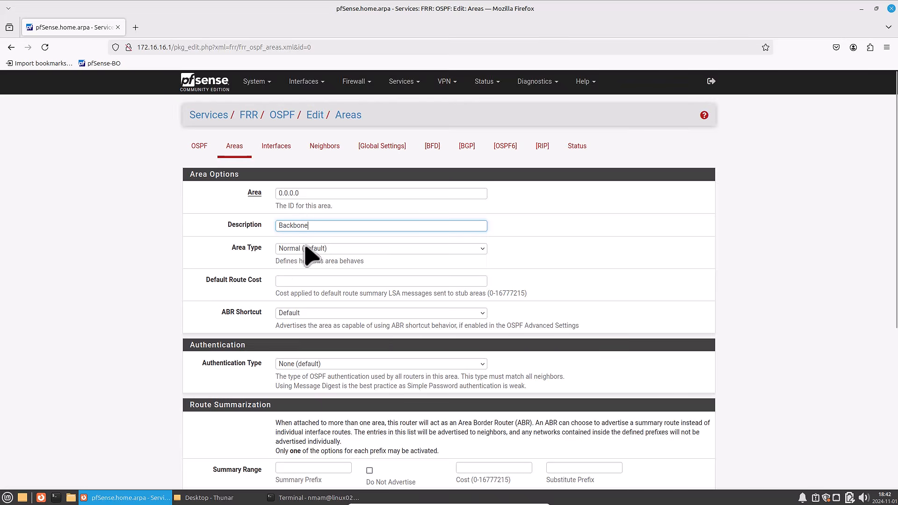
pyautogui.scroll(-5, 321, 243)
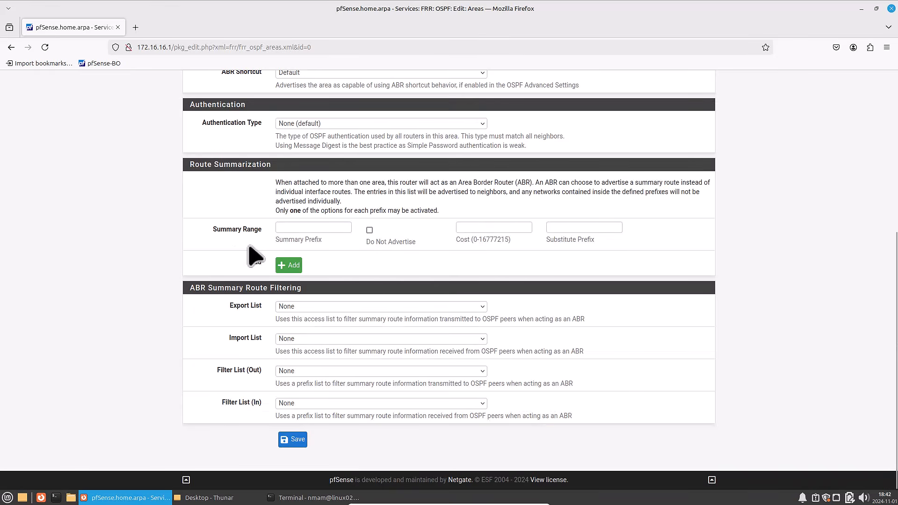
pyautogui.click(298, 442)
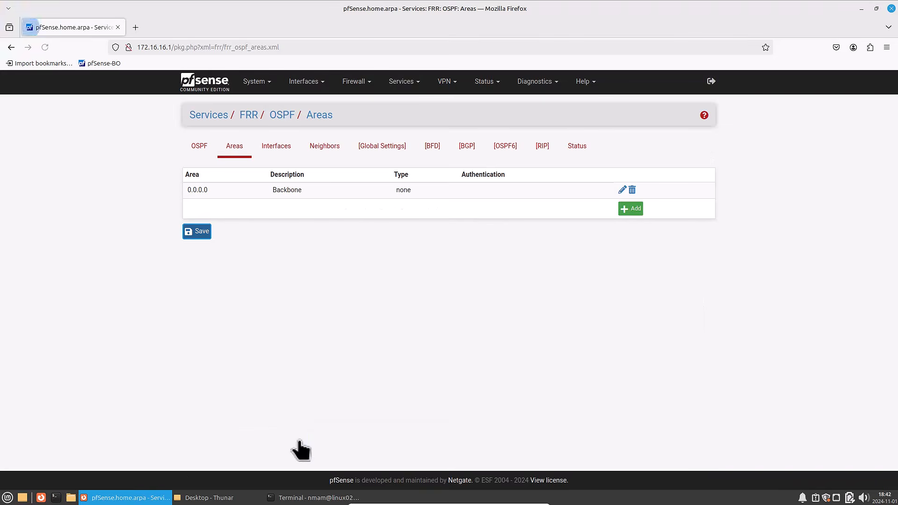
# - Start an OSPF area entry 0.0.0.23 described as Local Area Network, with area type Stub Area (stub)
pyautogui.click(633, 210)
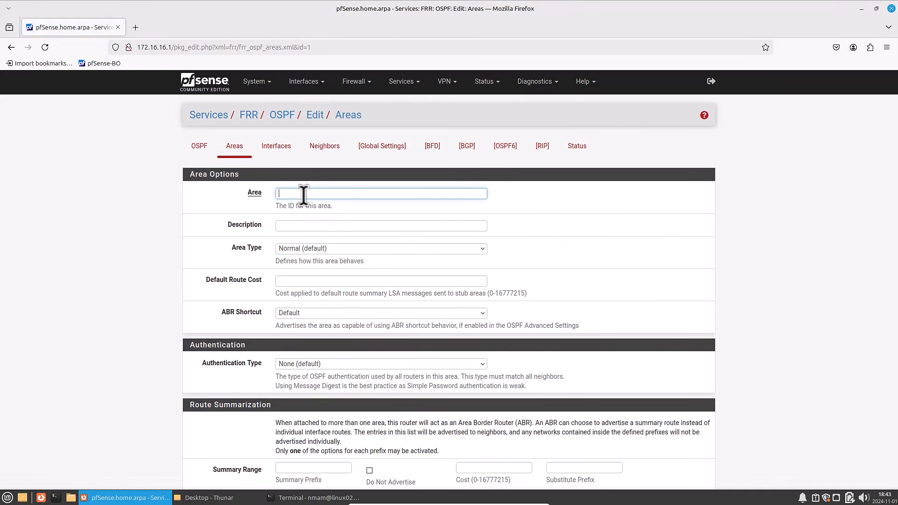
pyautogui.write('0.0.0.23')
pyautogui.press('Tab')
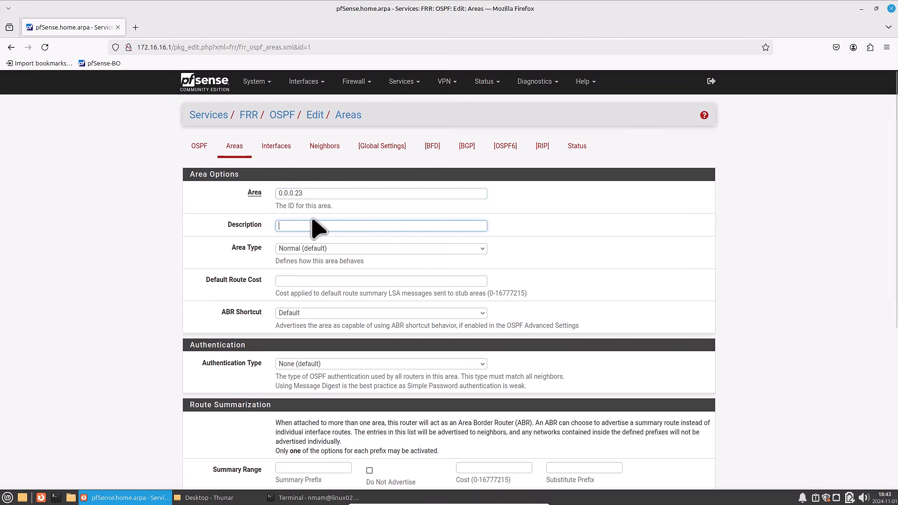
pyautogui.click(312, 226)
pyautogui.write('Local Area Network')
pyautogui.press('Tab')
pyautogui.click(327, 251)
pyautogui.click(327, 272)
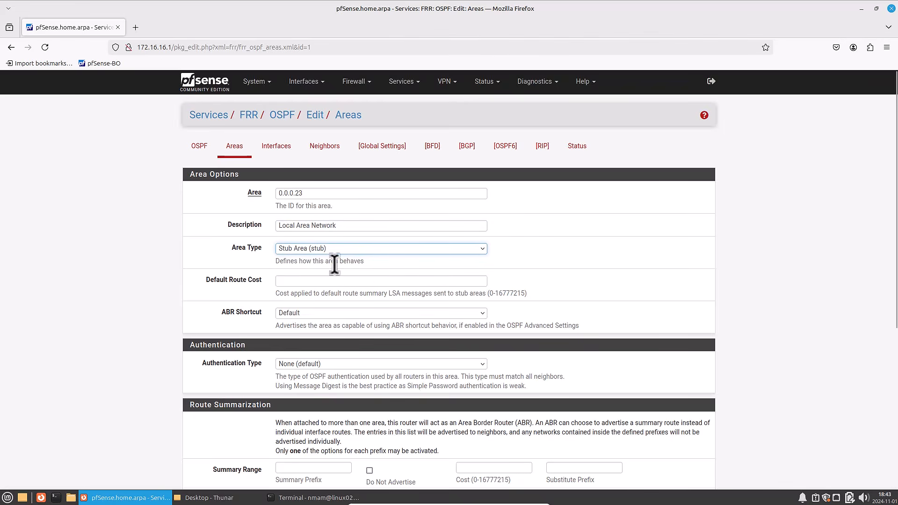
# - Set the summary prefix of area 0.0.0.23 to 172.16.16.0/24 and save the area
pyautogui.scroll(-5, 334, 264)
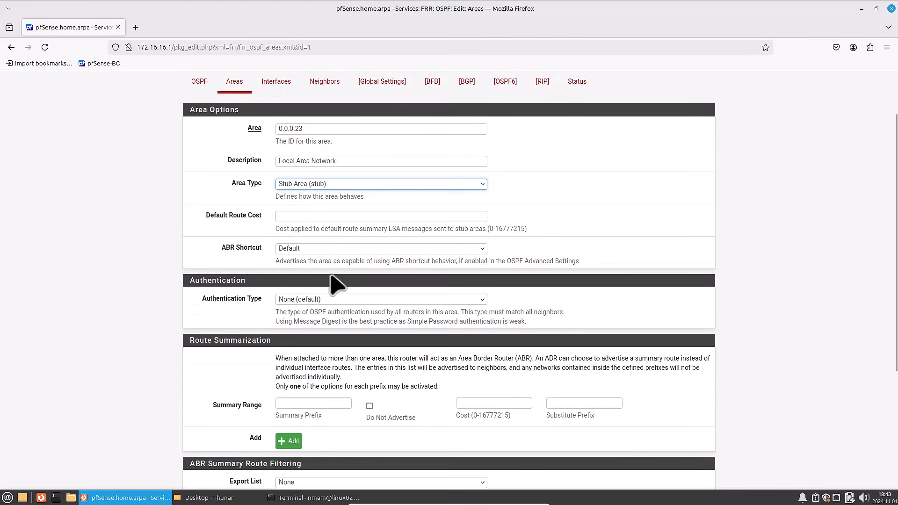
pyautogui.click(317, 275)
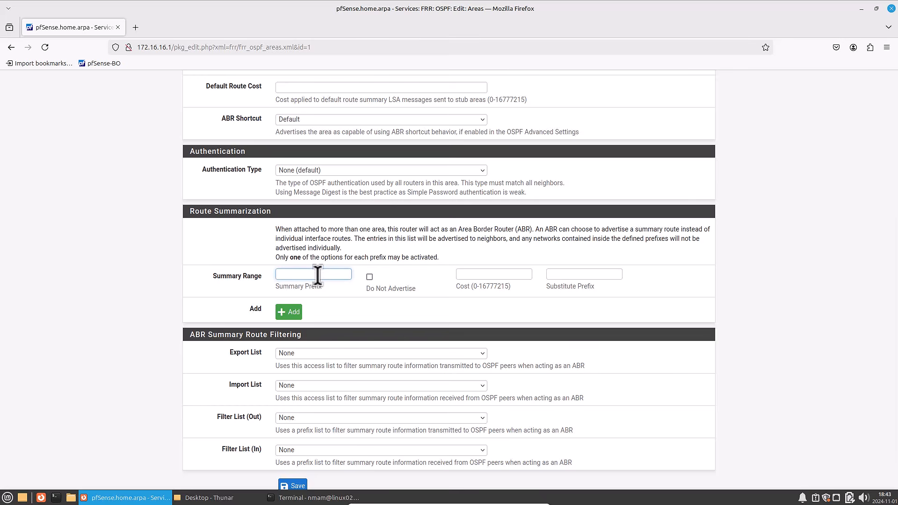
pyautogui.write('172.16.16.0/24')
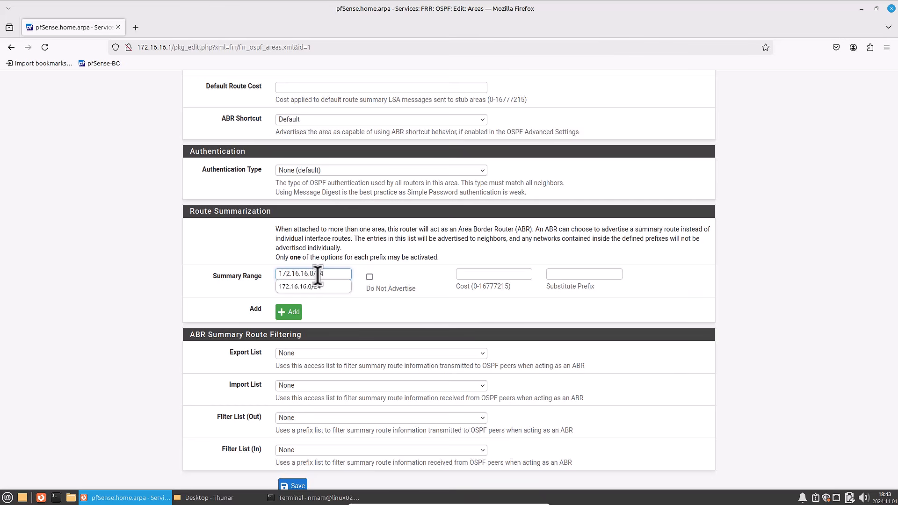
pyautogui.press('Tab')
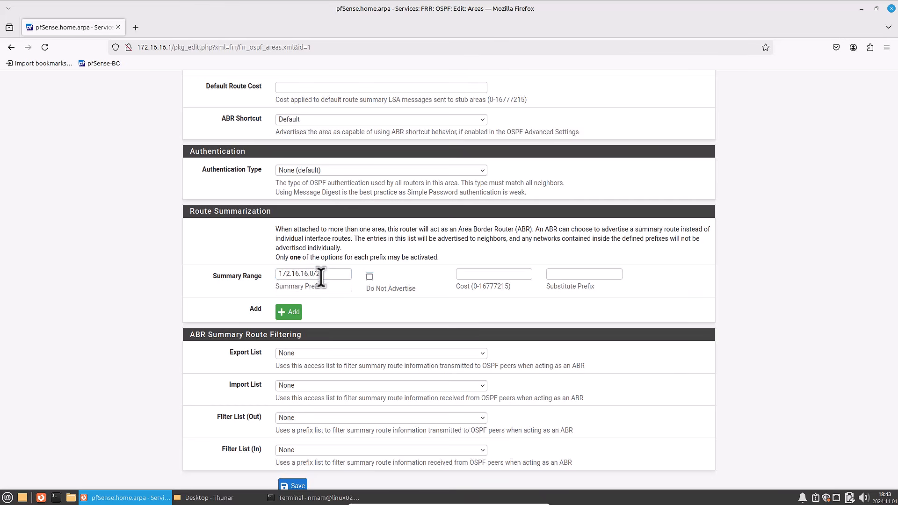
pyautogui.scroll(-2, 327, 299)
pyautogui.click(294, 440)
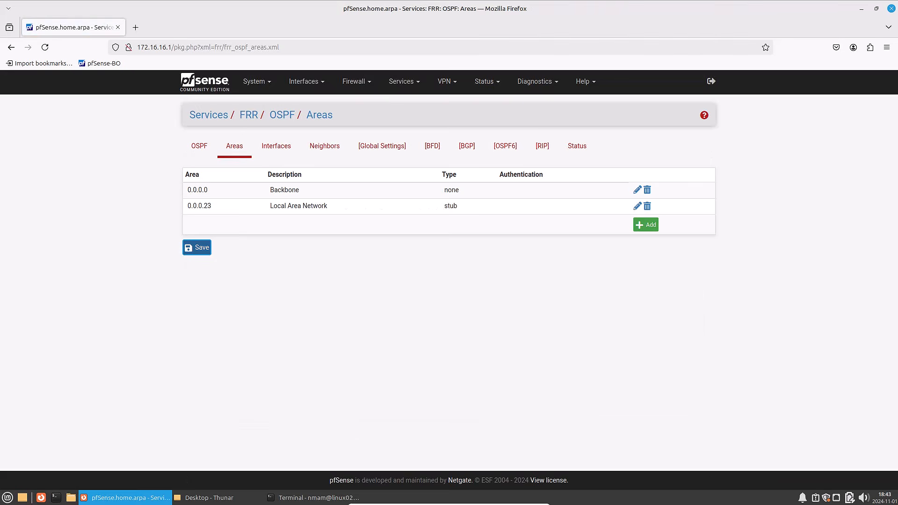
# - Start a new OSPF interface entry for LAN and make the interface passive
pyautogui.click(275, 148)
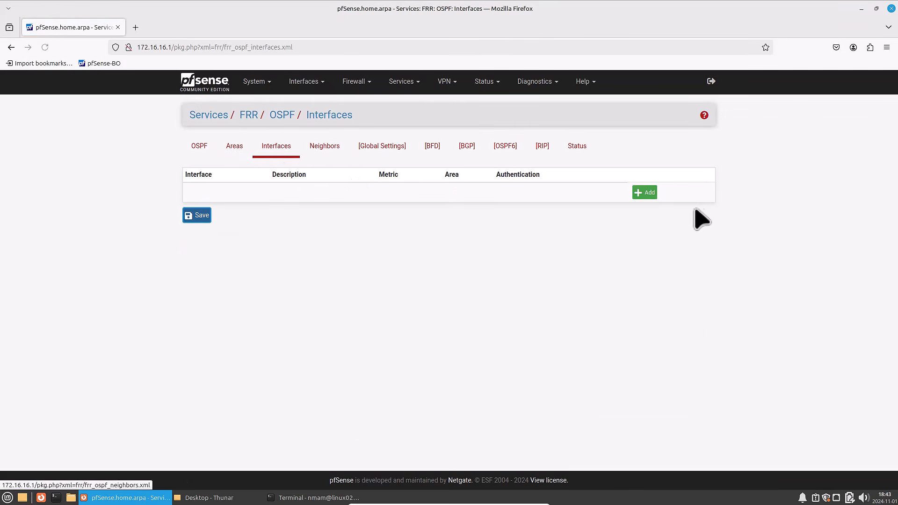
pyautogui.click(644, 193)
pyautogui.click(330, 194)
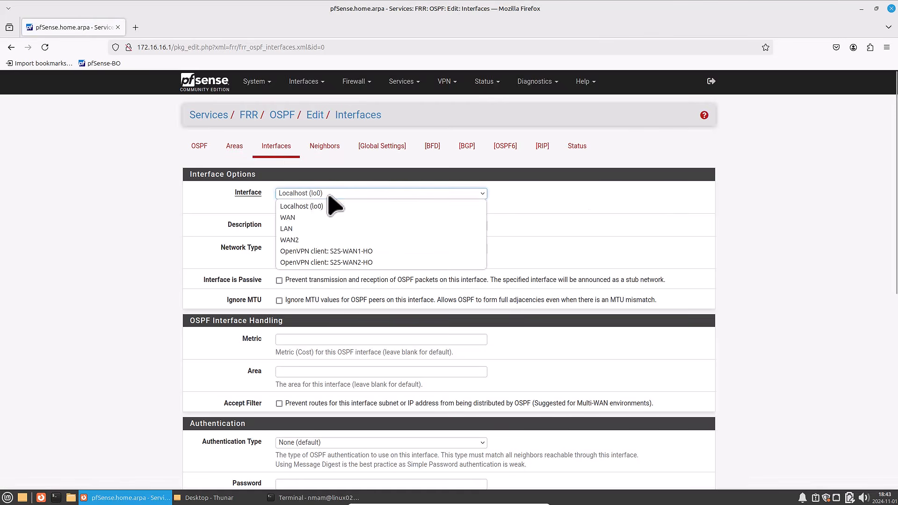
pyautogui.click(309, 228)
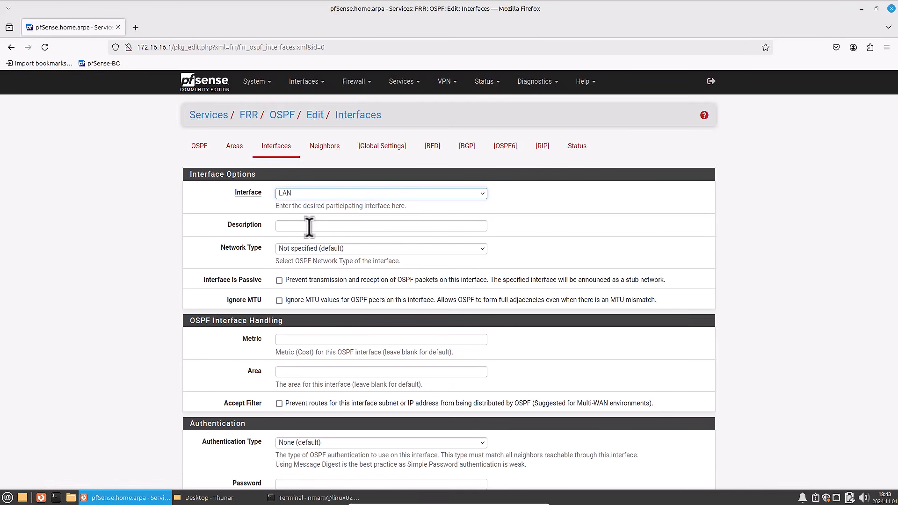
pyautogui.click(279, 282)
# - Set the LAN interface's OSPF area to 0.0.0.23 and save the entry
pyautogui.scroll(-3, 284, 237)
pyautogui.click(290, 306)
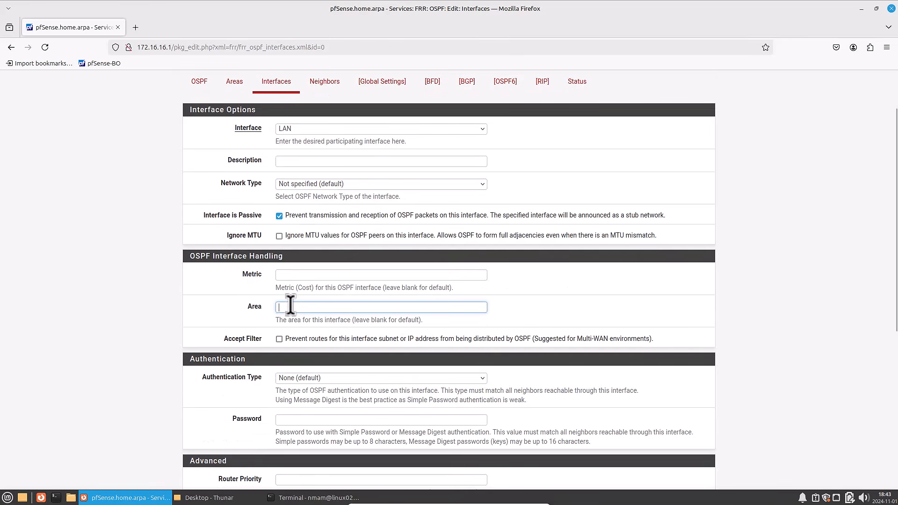
pyautogui.write('0.0.0.23')
pyautogui.click(236, 325)
pyautogui.scroll(-3, 237, 326)
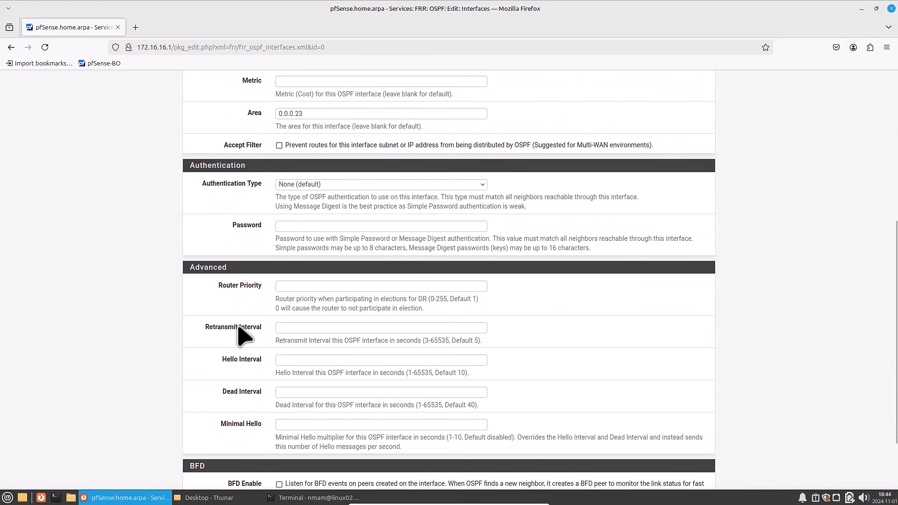
pyautogui.scroll(-3, 243, 335)
pyautogui.click(295, 444)
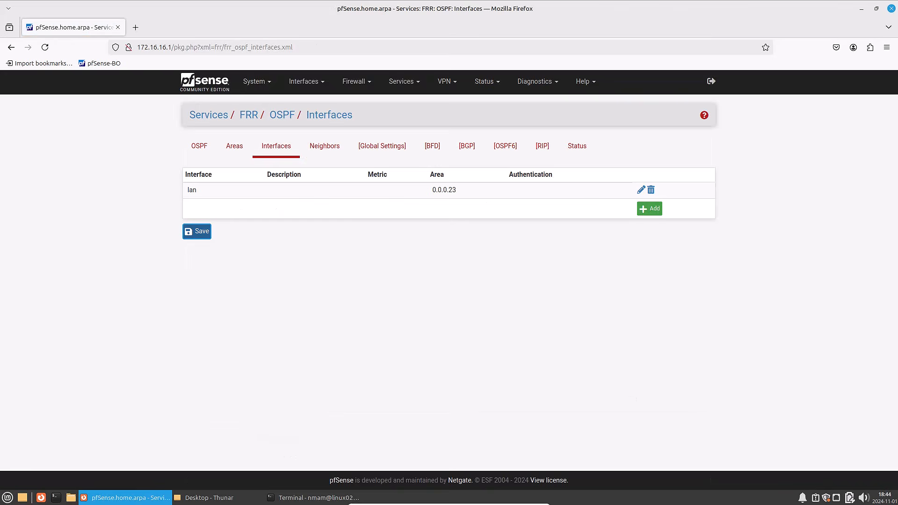
# - Start an OSPF interface entry for OpenVPN client S2S-WAN1-HO, described as OpenVPN-WAN1, with MTU values ignored
pyautogui.click(650, 209)
pyautogui.click(346, 193)
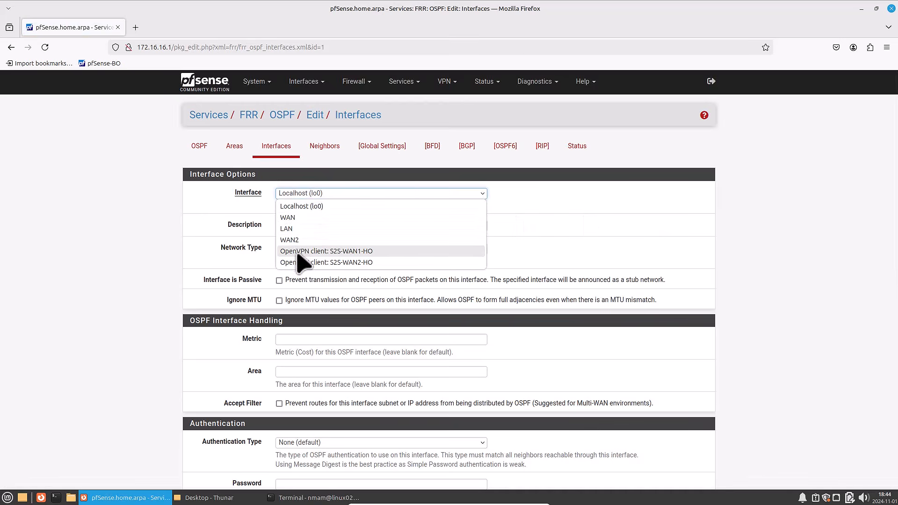
pyautogui.click(297, 253)
pyautogui.click(306, 226)
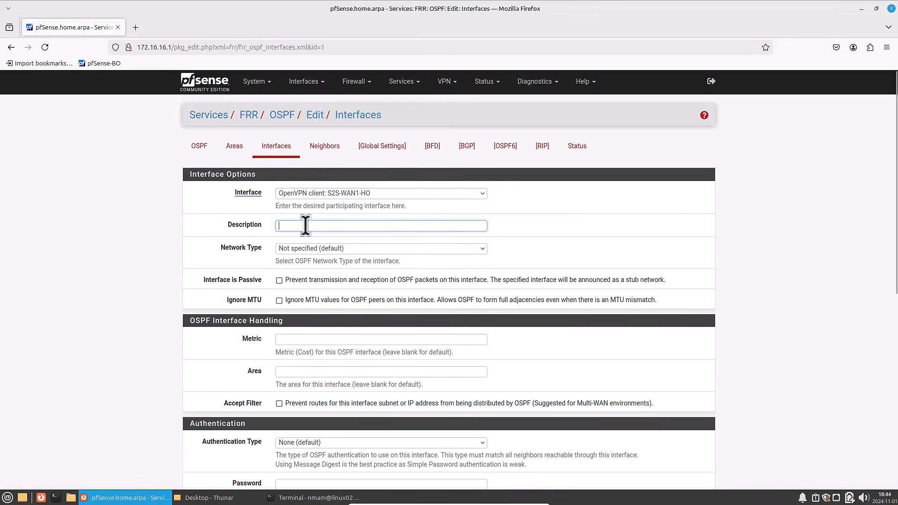
pyautogui.write('Open')
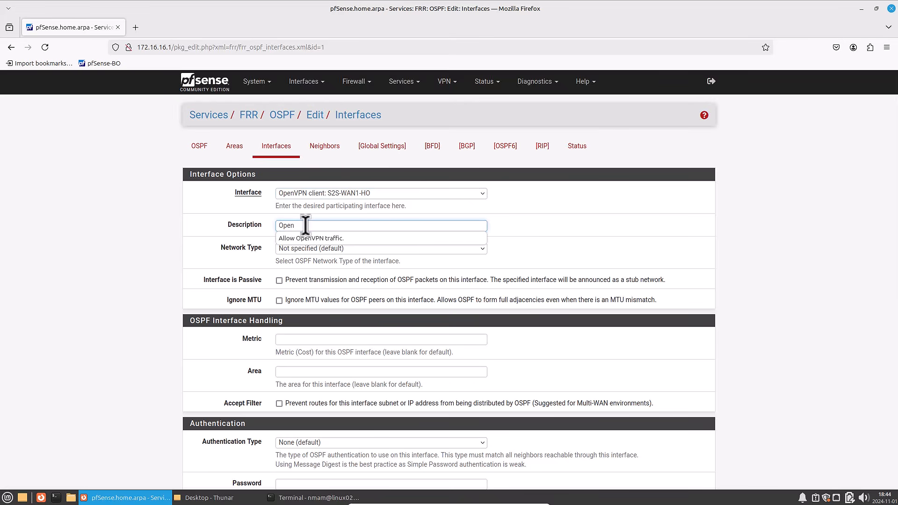
pyautogui.write('VPN-WAN1')
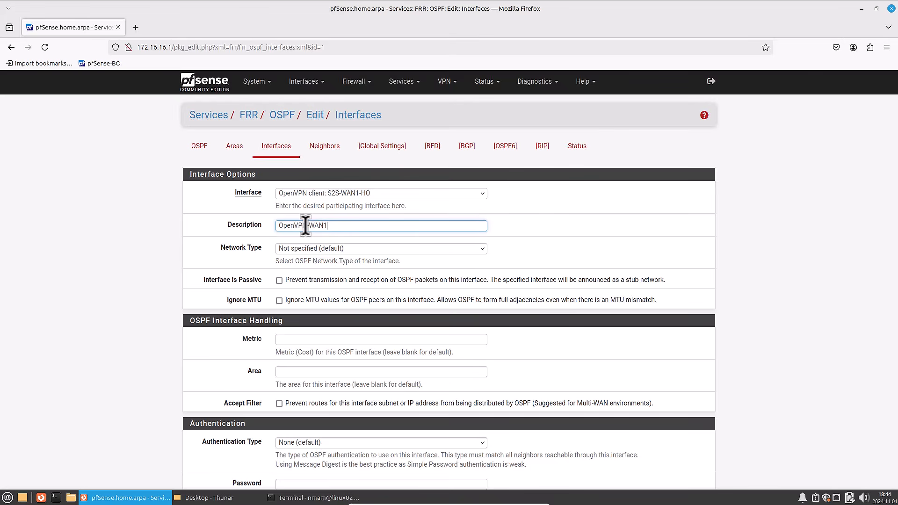
pyautogui.hotkey('ctrl', 'a')
pyautogui.click(279, 300)
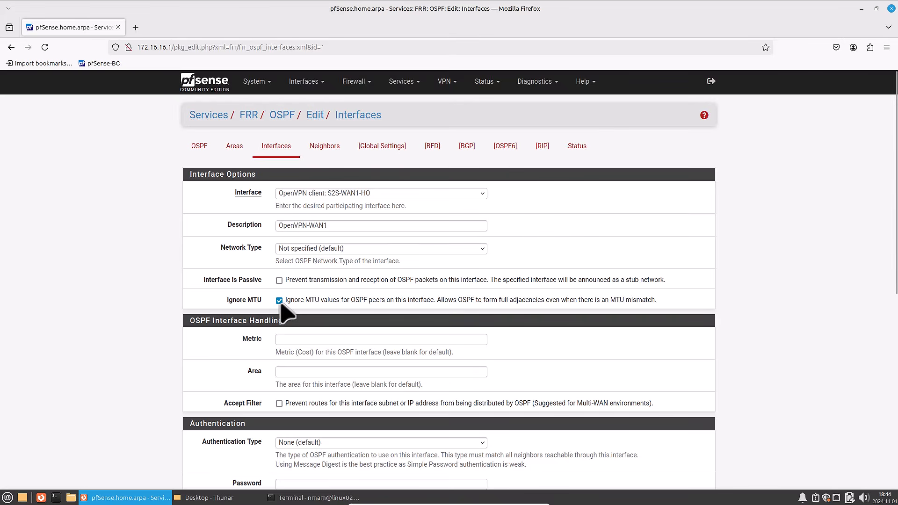
# - Give the OpenVPN-WAN1 interface metric 10 and area 0.0.0.0, and save the entry
pyautogui.click(314, 340)
pyautogui.write('10')
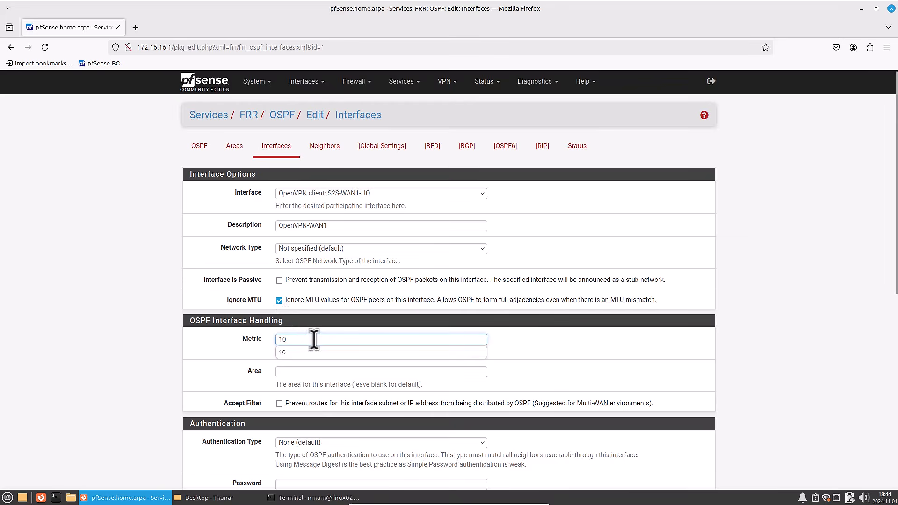
pyautogui.press('Tab')
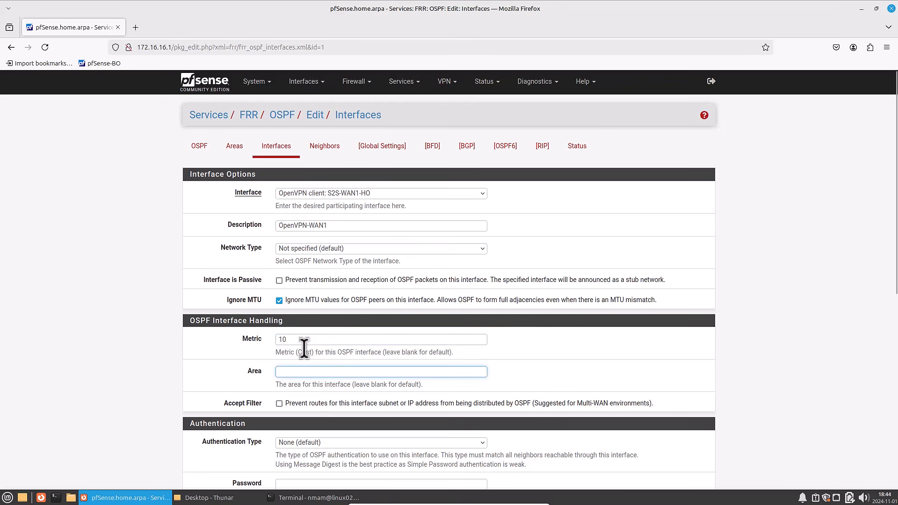
pyautogui.write('0.0.0.0')
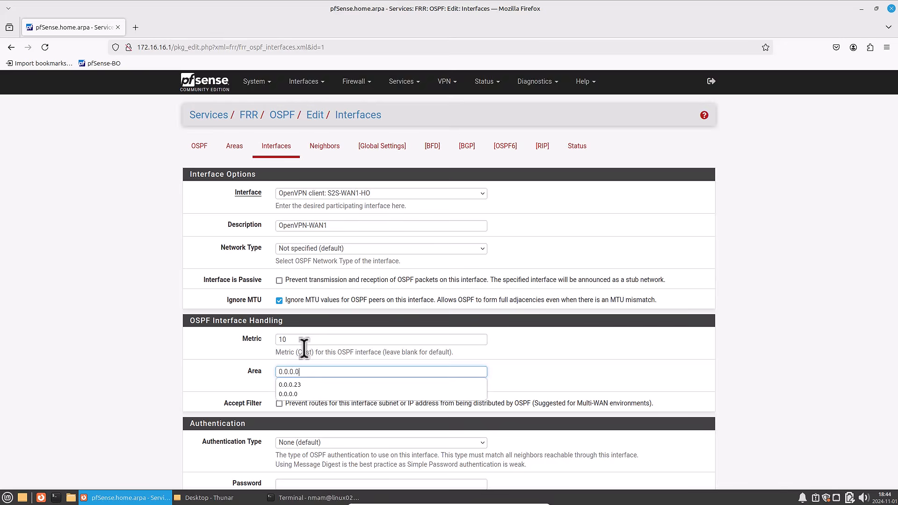
pyautogui.scroll(-8, 280, 398)
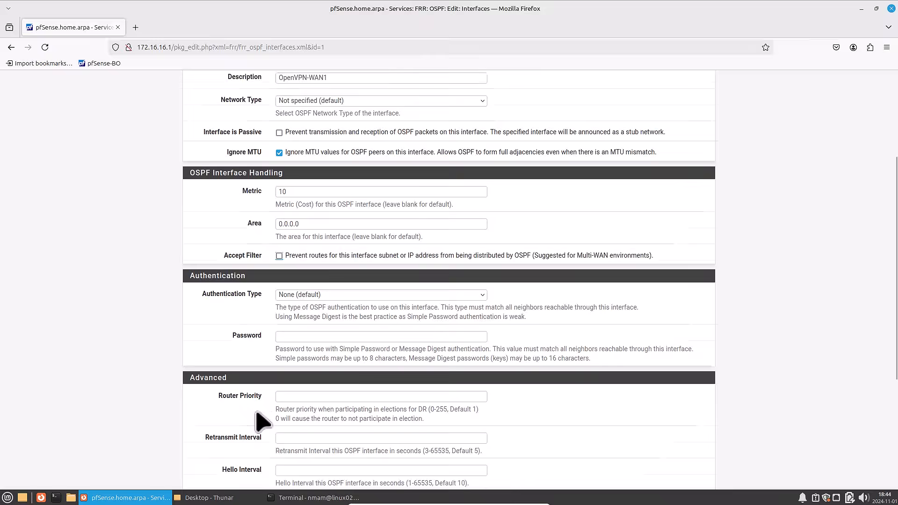
pyautogui.click(287, 445)
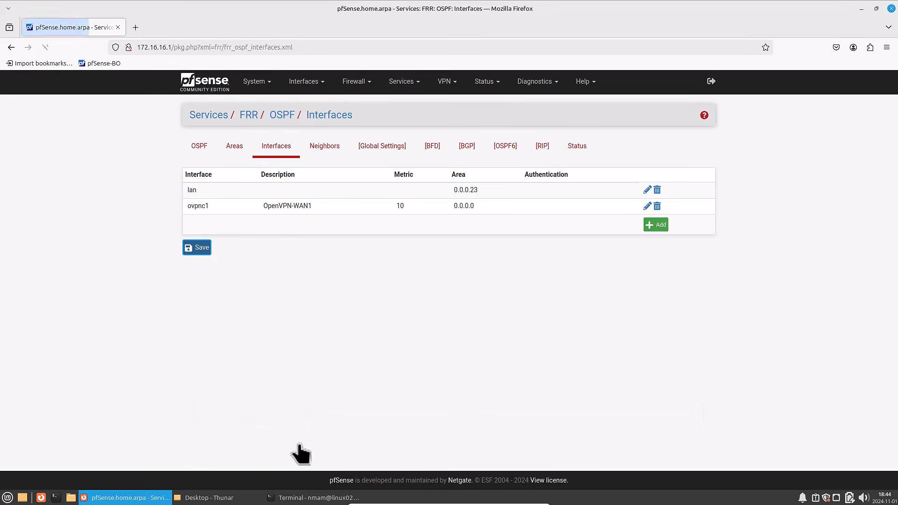
# - Start an OSPF interface entry for OpenVPN client S2S-WAN2-HO, described as OpenVPN-WAN2, with MTU values ignored
pyautogui.click(660, 225)
pyautogui.click(297, 194)
pyautogui.click(335, 263)
pyautogui.click(301, 225)
pyautogui.write('OpenVPN-WAN12')
pyautogui.press('Tab')
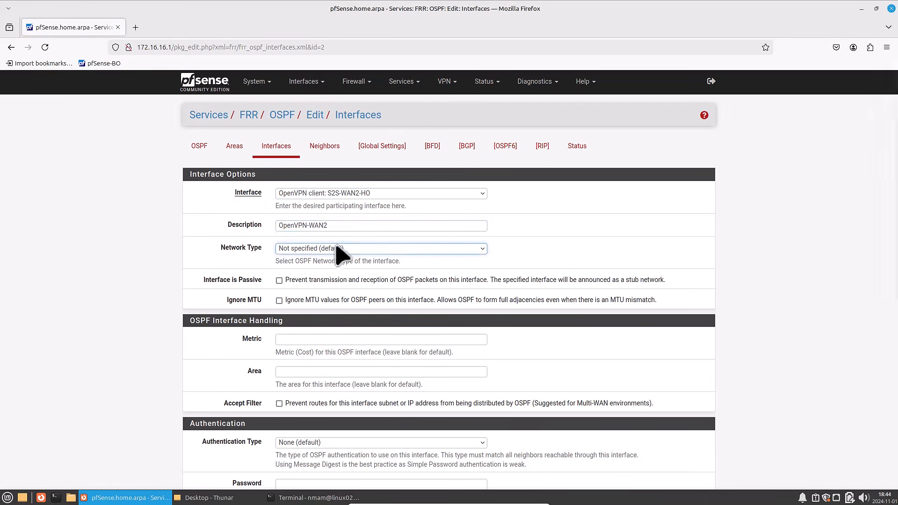
pyautogui.click(279, 300)
# - Give the OpenVPN-WAN2 interface metric 20 and area 0.0.0.0, and save the entry
pyautogui.click(302, 339)
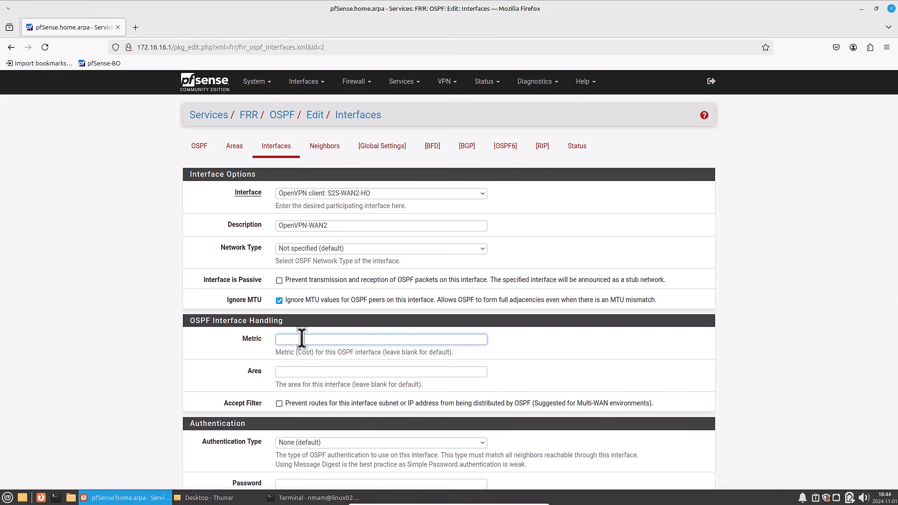
pyautogui.write('20')
pyautogui.press('Tab')
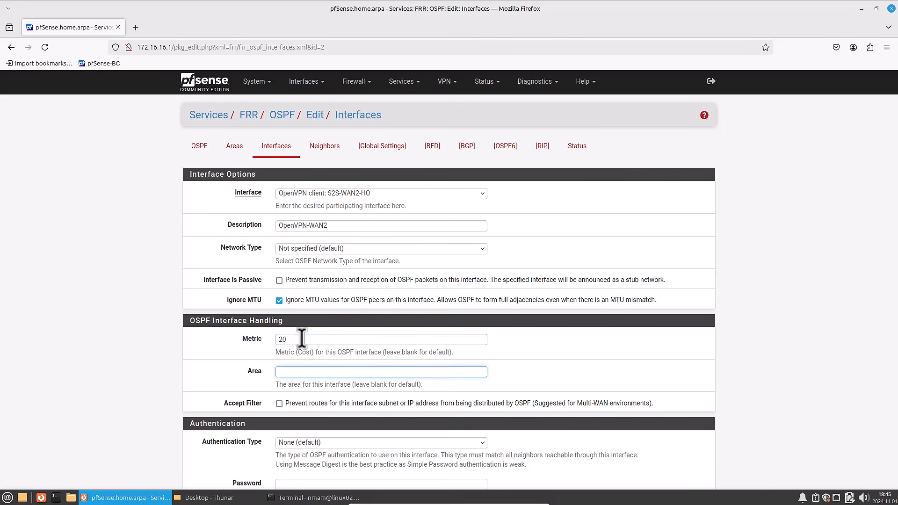
pyautogui.write('0.0.0.0')
pyautogui.press('Tab')
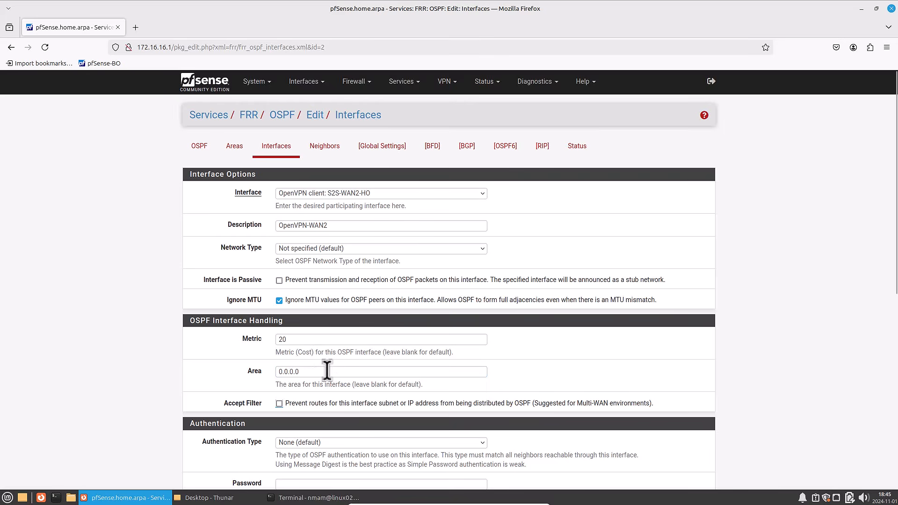
pyautogui.scroll(-5, 262, 412)
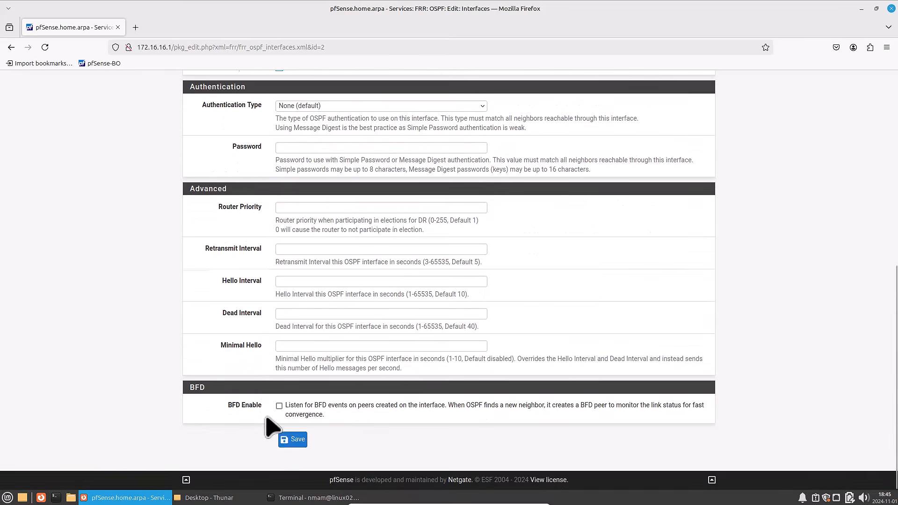
pyautogui.click(293, 438)
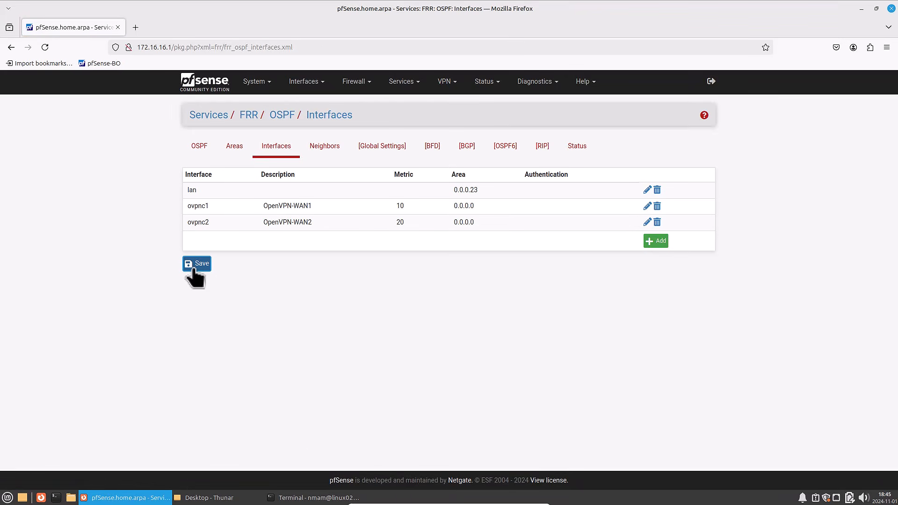
# - Replace the master password in the FRR global settings and save them
pyautogui.click(386, 149)
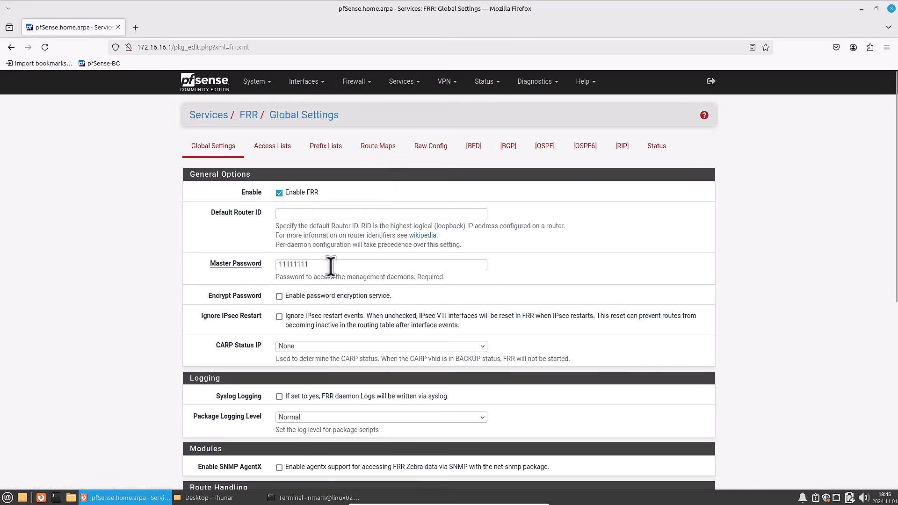
pyautogui.moveTo(330, 264); pyautogui.dragTo(194, 267)
pyautogui.write('Passw0rd123+')
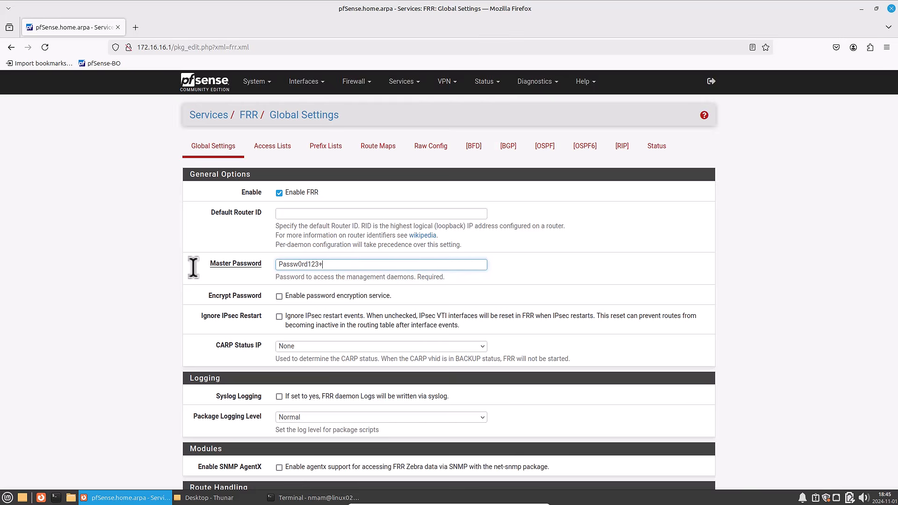
pyautogui.write('+')
pyautogui.moveTo(331, 266); pyautogui.dragTo(258, 266)
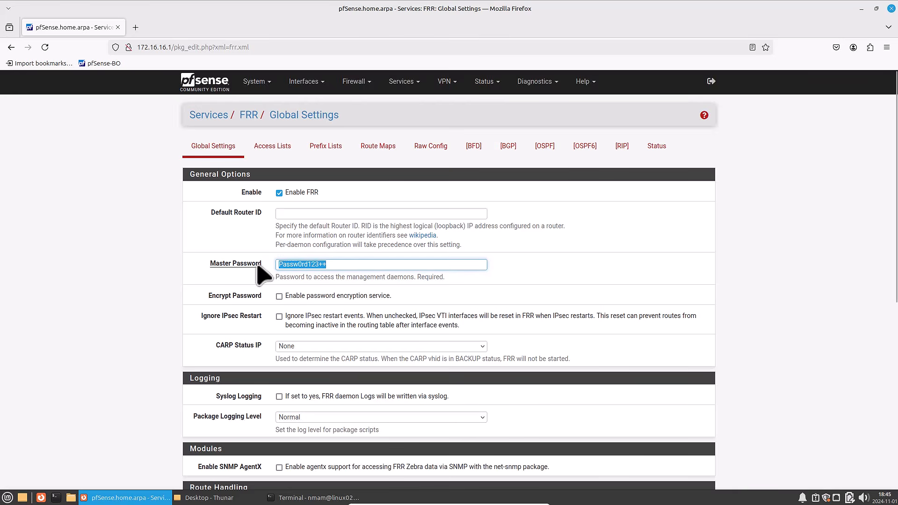
pyautogui.scroll(-10, 262, 274)
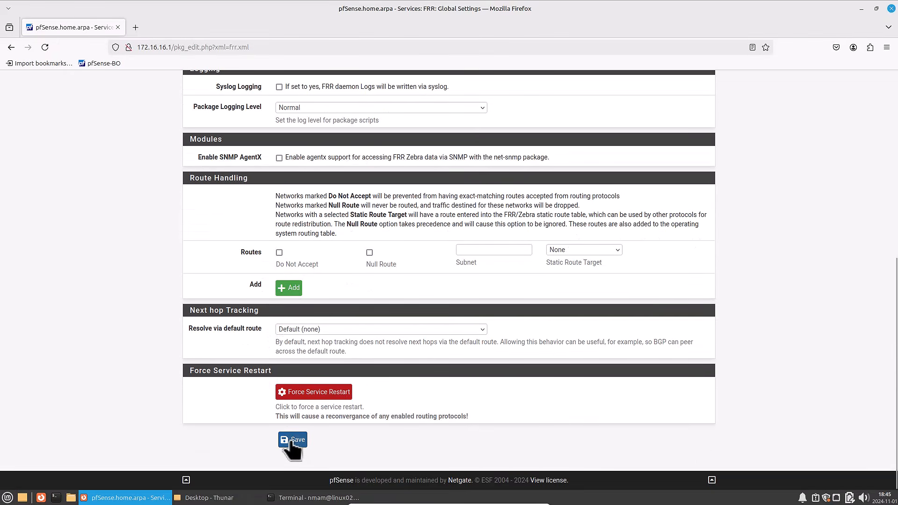
pyautogui.click(292, 439)
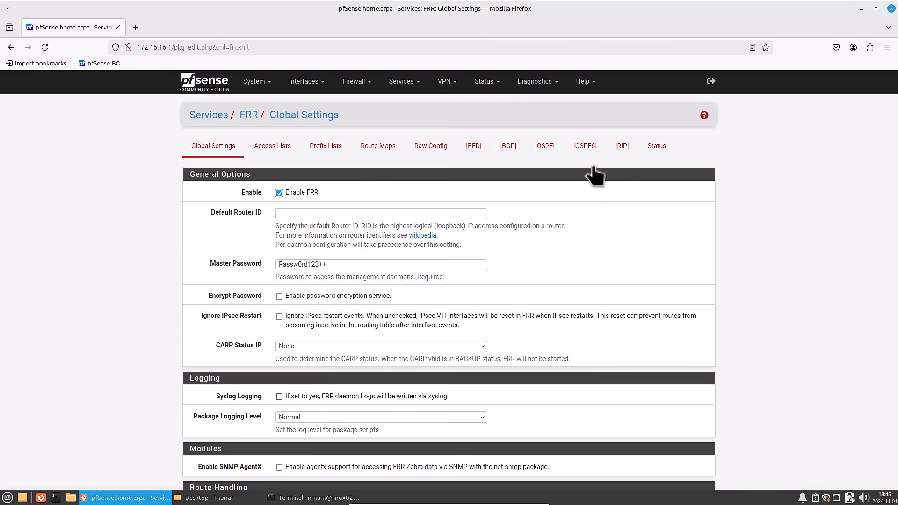
# - Examine the OSPF neighbors in the FRR status, checking each neighbor's ID and tunnel interface
pyautogui.click(657, 150)
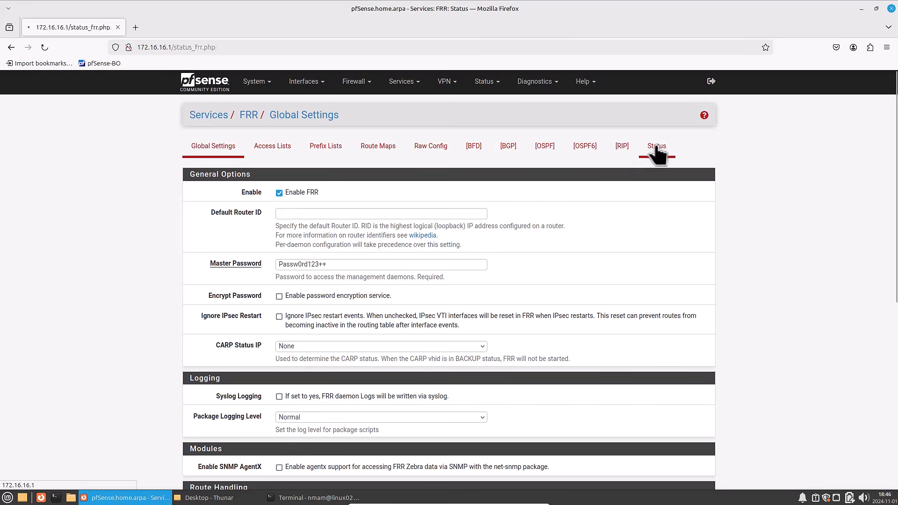
pyautogui.click(292, 154)
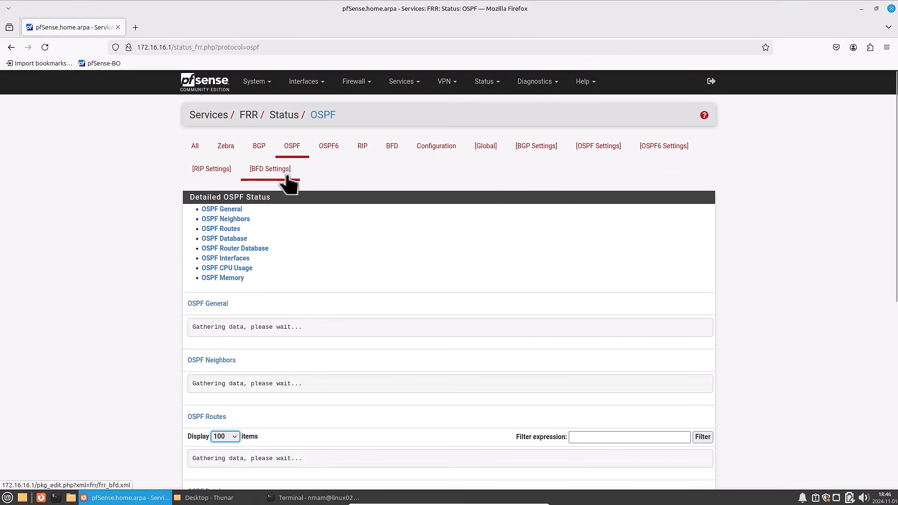
pyautogui.click(229, 220)
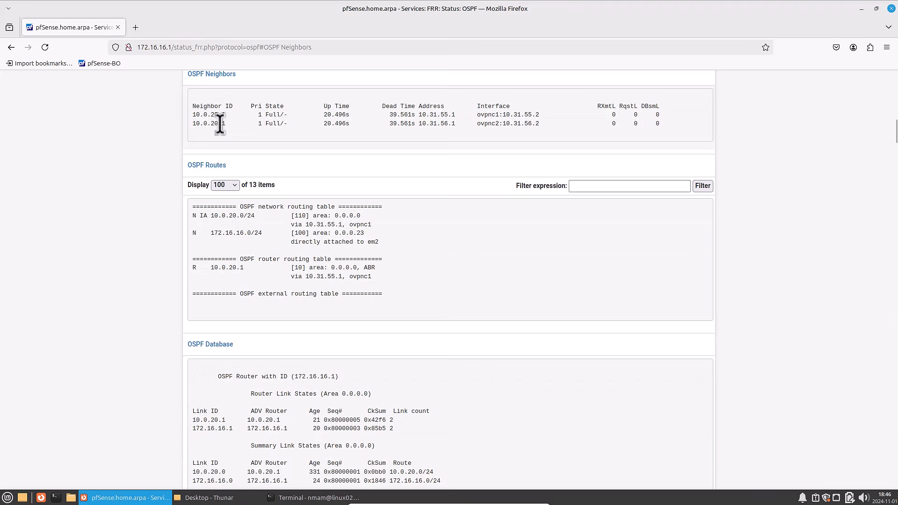
pyautogui.moveTo(195, 107); pyautogui.dragTo(212, 115)
pyautogui.moveTo(473, 115); pyautogui.dragTo(548, 117)
pyautogui.click(478, 115)
pyautogui.moveTo(503, 116); pyautogui.dragTo(551, 118)
pyautogui.click(192, 126)
pyautogui.moveTo(477, 125); pyautogui.dragTo(234, 125)
pyautogui.click(193, 114)
# - Examine the OSPF network and router routing tables, checking the areas and the tunnel each route uses
pyautogui.moveTo(192, 166); pyautogui.dragTo(226, 166)
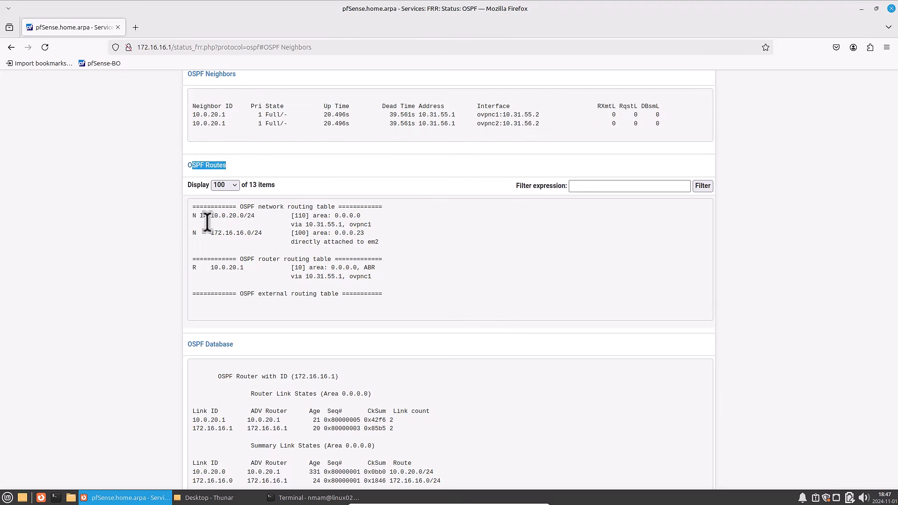
pyautogui.moveTo(210, 234); pyautogui.dragTo(351, 237)
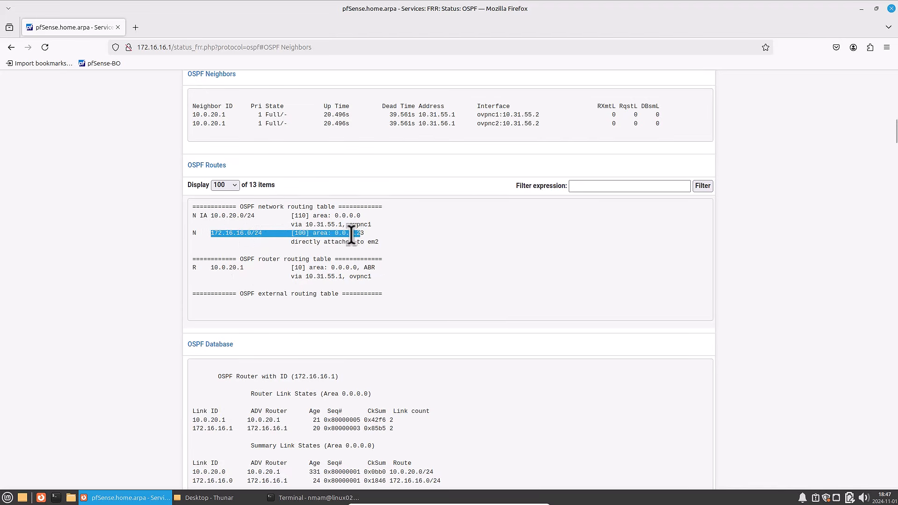
pyautogui.moveTo(237, 259); pyautogui.dragTo(342, 259)
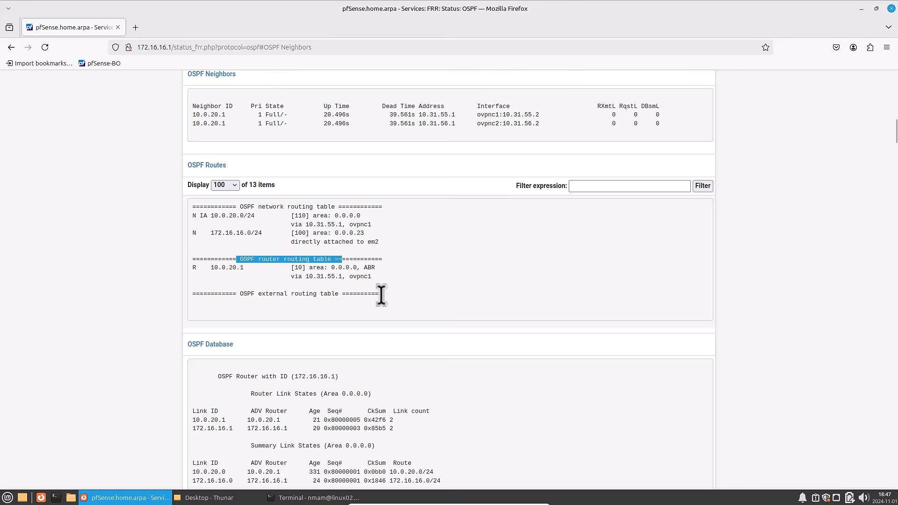
pyautogui.moveTo(211, 268); pyautogui.dragTo(388, 269)
pyautogui.moveTo(288, 273); pyautogui.dragTo(375, 277)
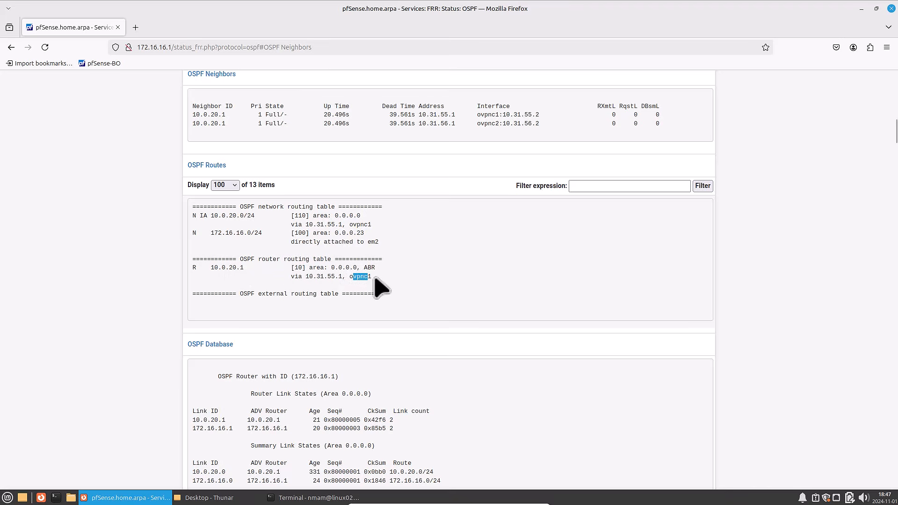
pyautogui.moveTo(353, 225); pyautogui.dragTo(374, 225)
pyautogui.moveTo(193, 267); pyautogui.dragTo(214, 268)
pyautogui.moveTo(193, 233); pyautogui.dragTo(213, 233)
pyautogui.scroll(1, 287, 245)
pyautogui.scroll(15, 287, 246)
pyautogui.scroll(4, 267, 216)
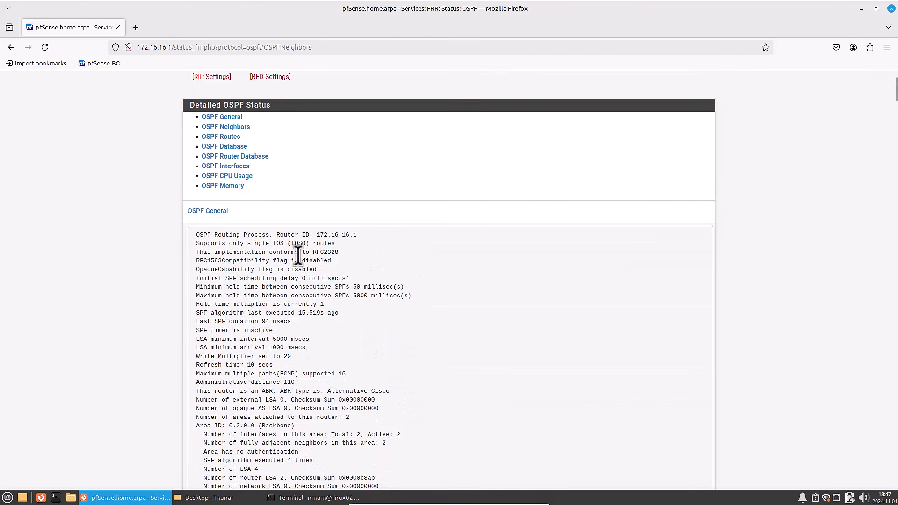
# - Examine the branch office's OSPF general status and OSPF interfaces, checking the area and state of tunnels ovpnc1 and ovpnc2
pyautogui.moveTo(281, 243); pyautogui.dragTo(347, 375)
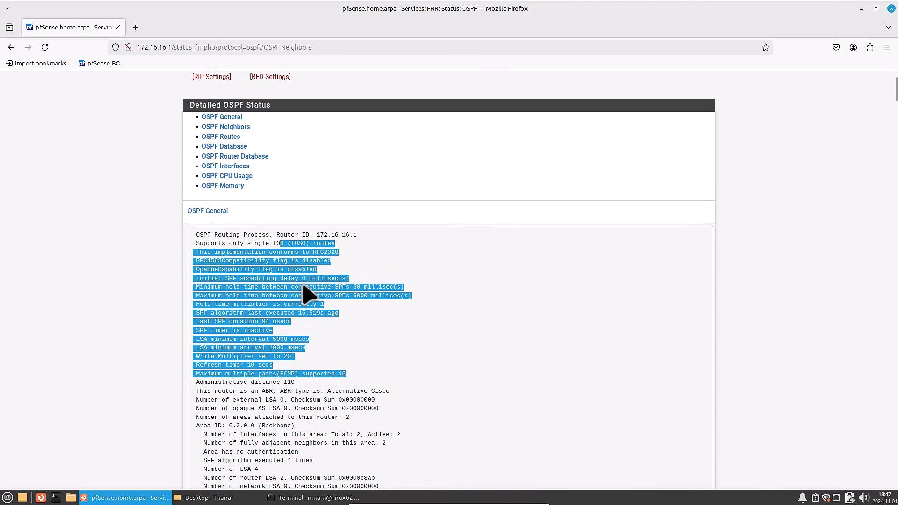
pyautogui.click(227, 167)
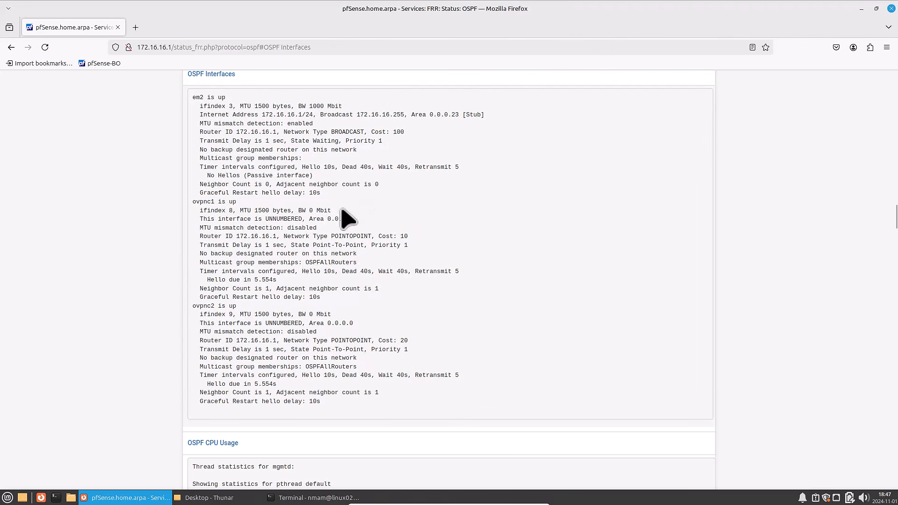
pyautogui.moveTo(309, 219); pyautogui.dragTo(355, 220)
pyautogui.moveTo(353, 323); pyautogui.dragTo(299, 324)
pyautogui.moveTo(194, 202); pyautogui.dragTo(238, 204)
pyautogui.click(195, 203)
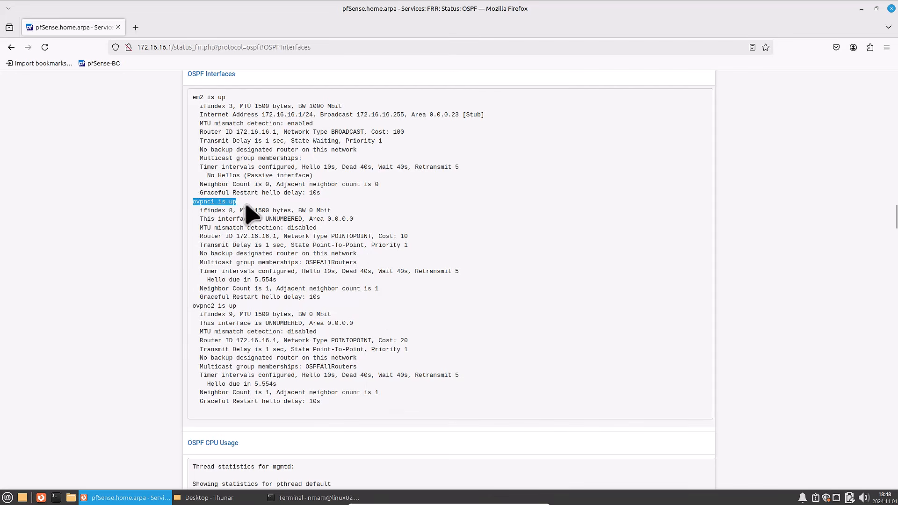
pyautogui.moveTo(193, 307); pyautogui.dragTo(237, 307)
pyautogui.click(197, 307)
# - Review the OSPF CPU usage and memory statistics in the branch office FRR status
pyautogui.scroll(-5, 283, 320)
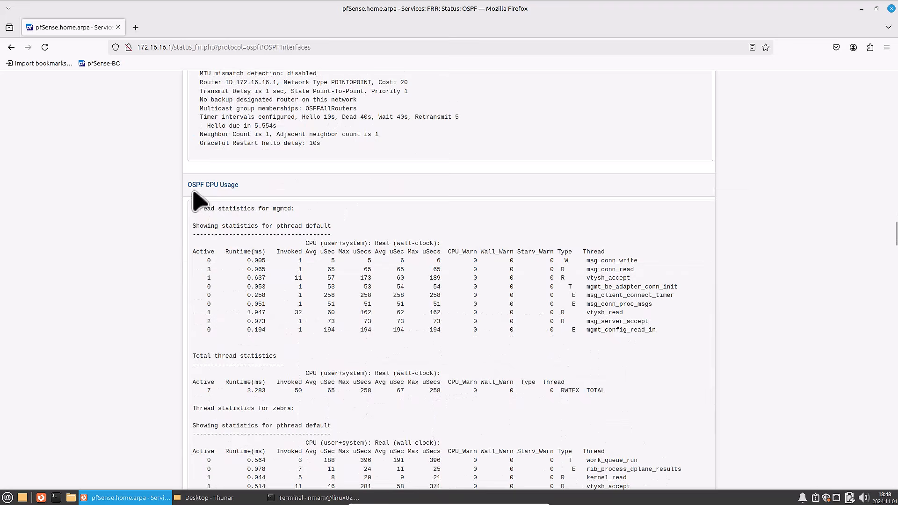
pyautogui.moveTo(188, 185); pyautogui.dragTo(244, 188)
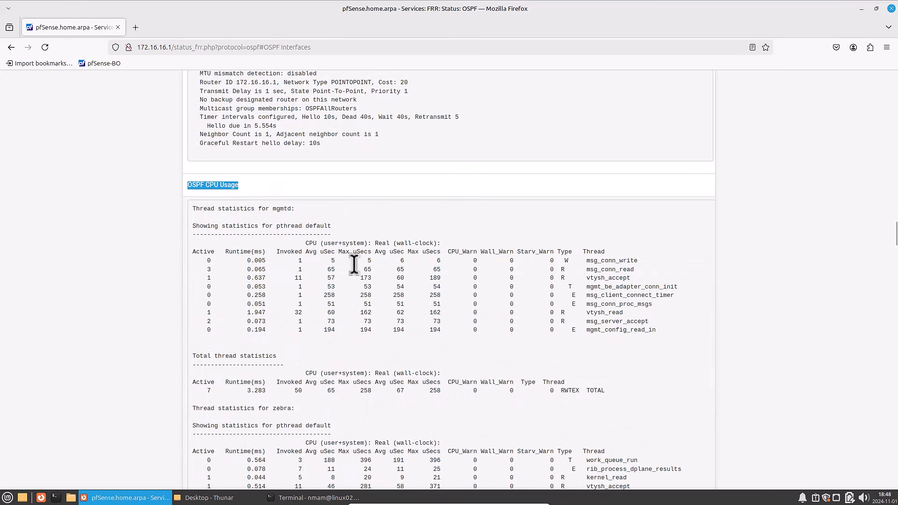
pyautogui.scroll(-20, 356, 262)
pyautogui.scroll(-9, 367, 269)
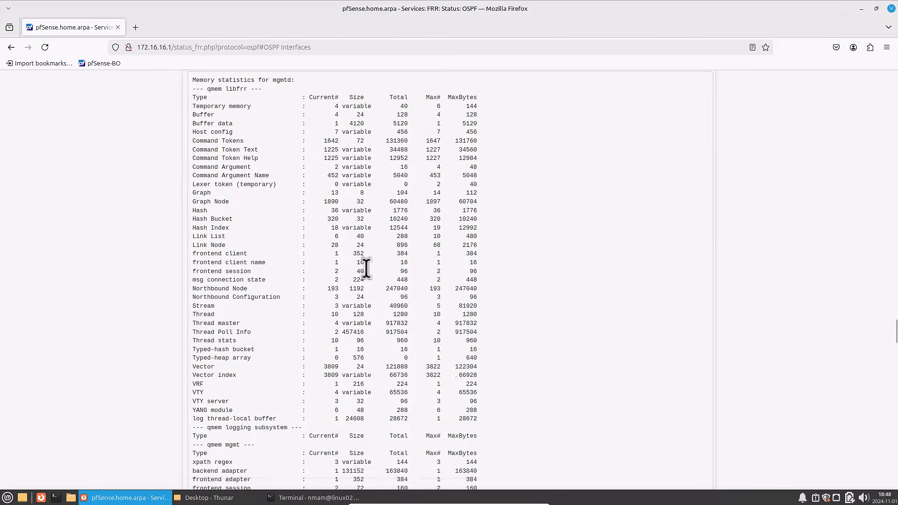
pyautogui.scroll(5, 367, 267)
pyautogui.scroll(-1, 371, 253)
pyautogui.scroll(-20, 369, 253)
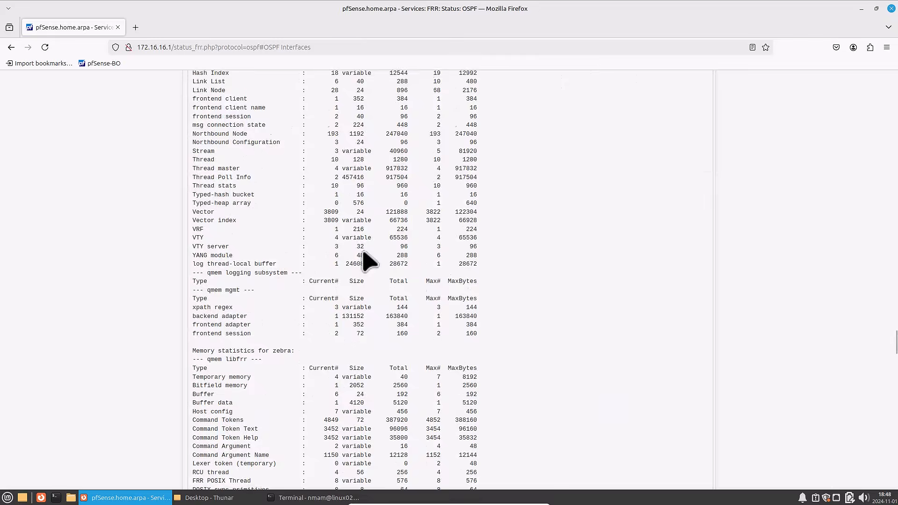
pyautogui.scroll(-20, 401, 260)
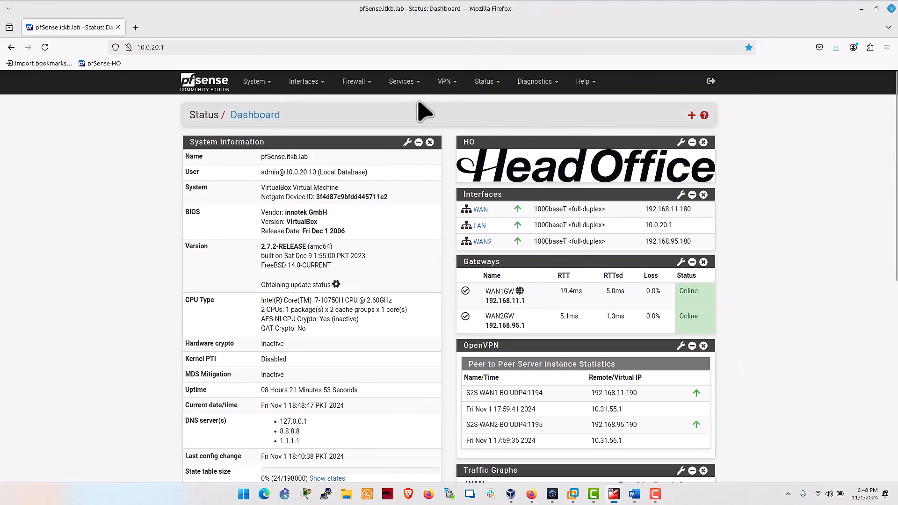
# - Show the FRR OSPF status on the head office pfSense and examine each neighbor's ID and tunnel interface
pyautogui.click(411, 83)
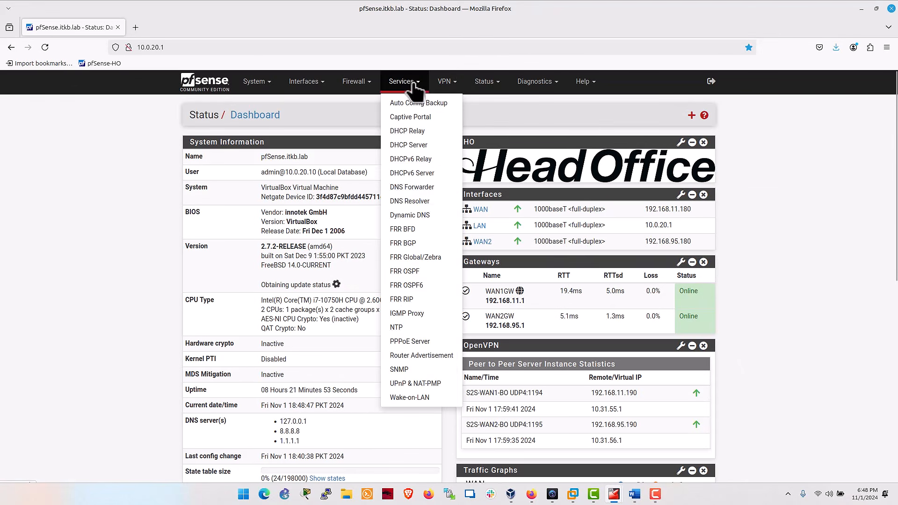
pyautogui.click(485, 84)
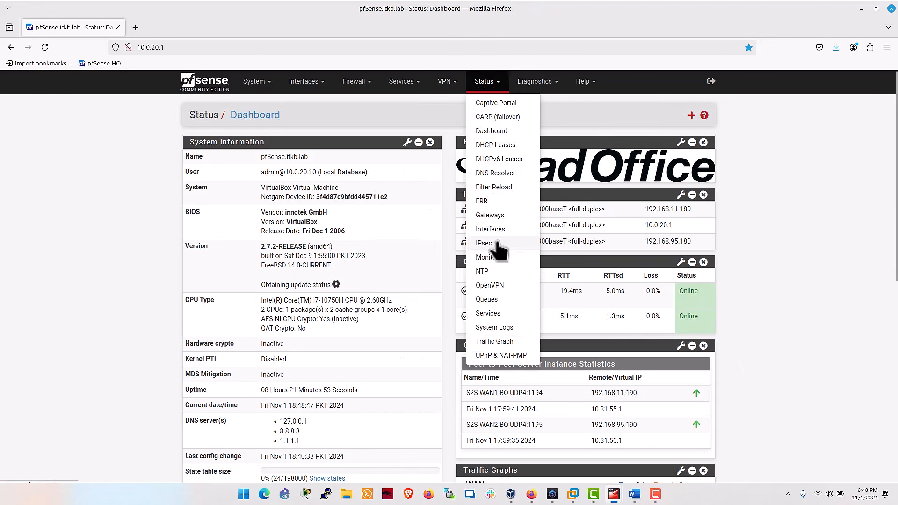
pyautogui.click(482, 201)
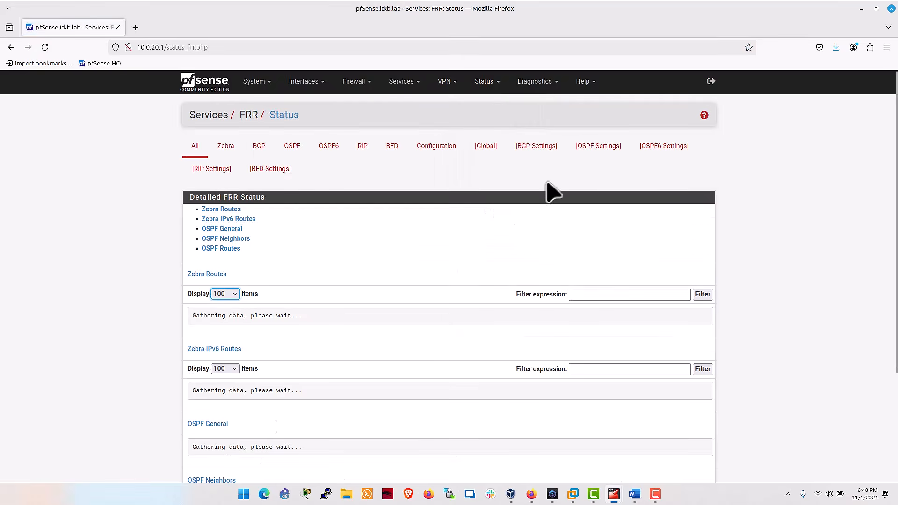
pyautogui.click(292, 149)
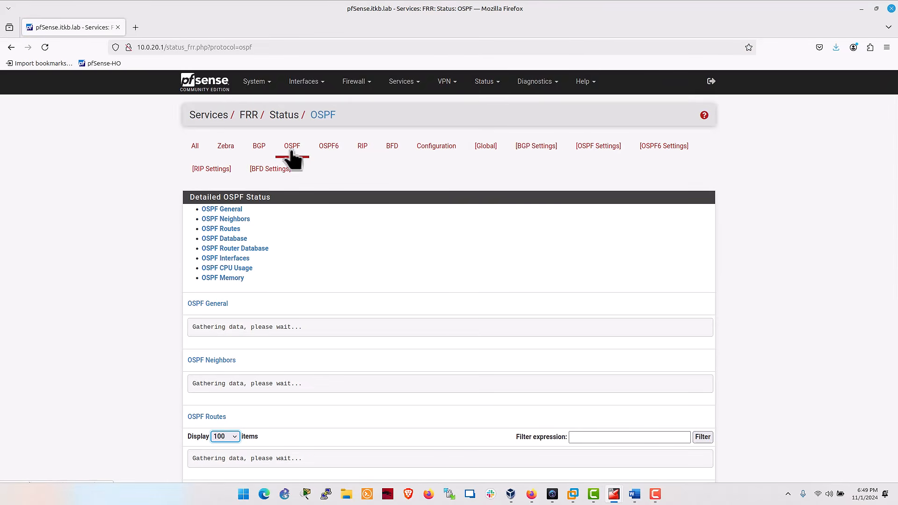
pyautogui.click(225, 220)
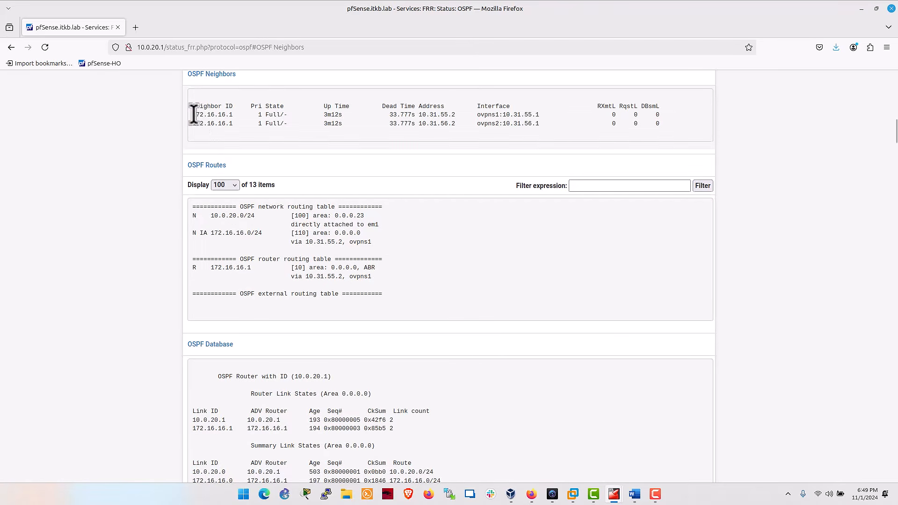
pyautogui.moveTo(193, 114)
pyautogui.mouseDown()
pyautogui.moveTo(237, 114)
pyautogui.moveTo(221, 123)
pyautogui.moveTo(232, 124)
pyautogui.moveTo(200, 125)
pyautogui.mouseUp()
pyautogui.moveTo(478, 115); pyautogui.dragTo(536, 114)
pyautogui.moveTo(479, 123); pyautogui.dragTo(539, 124)
# - Examine the head office OSPF routes, checking the 10.0.20.0/24 network entry and the router entry for 172.16.16.1
pyautogui.moveTo(188, 167); pyautogui.dragTo(247, 166)
pyautogui.moveTo(211, 216); pyautogui.dragTo(395, 219)
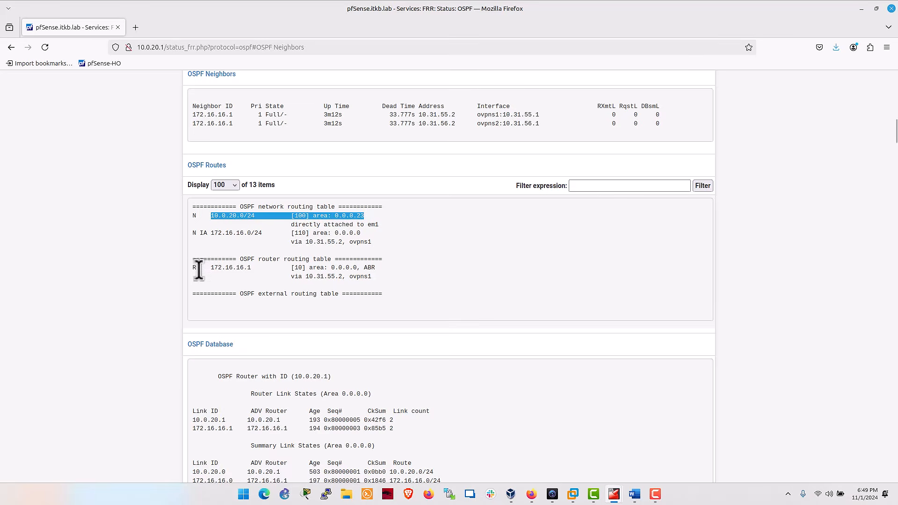
pyautogui.moveTo(210, 267); pyautogui.dragTo(376, 268)
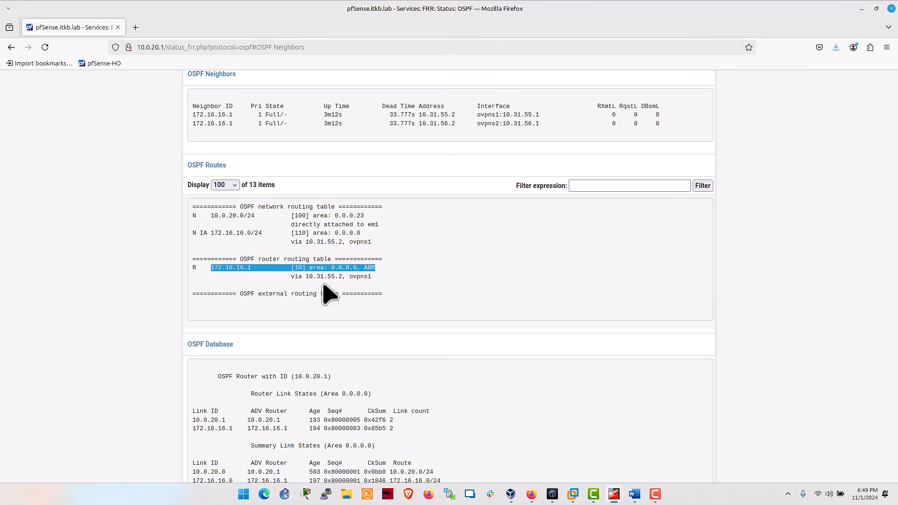
# - Examine the head office Zebra routes, comparing the OSPF entries for 10.0.20.0/24 and 172.16.16.0/24 with the connected routes
pyautogui.scroll(20, 329, 294)
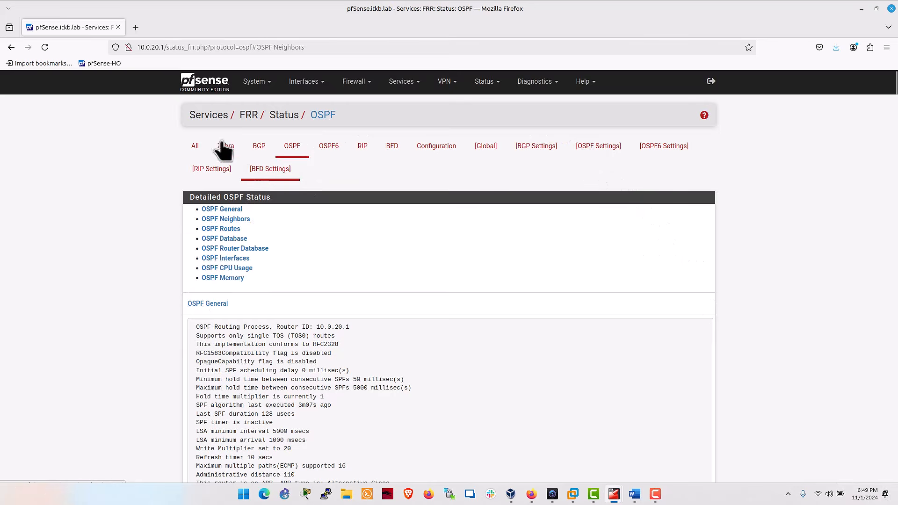
pyautogui.click(224, 151)
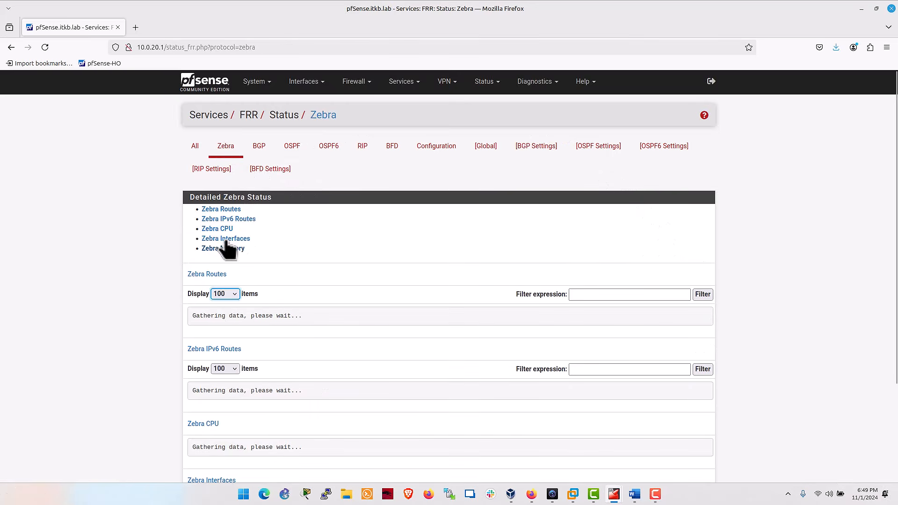
pyautogui.click(224, 210)
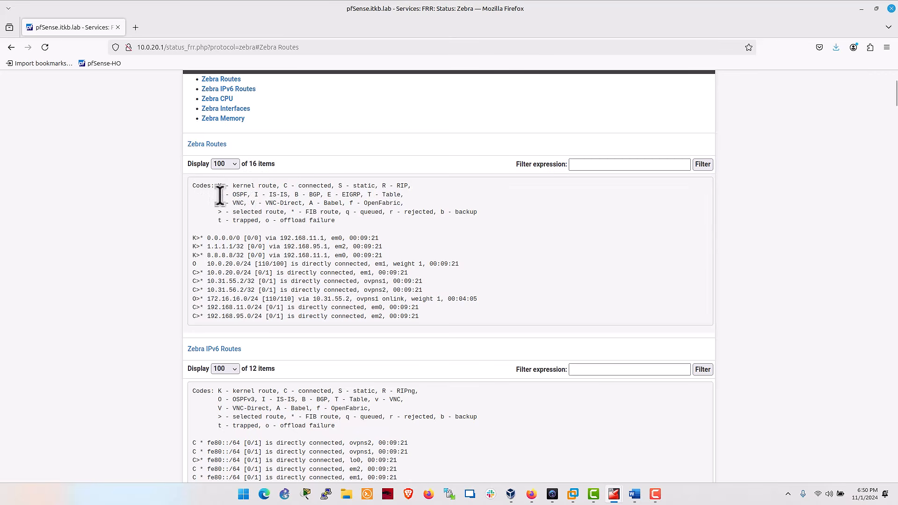
pyautogui.moveTo(217, 194); pyautogui.dragTo(248, 196)
pyautogui.click(203, 316)
pyautogui.moveTo(265, 318); pyautogui.dragTo(191, 306)
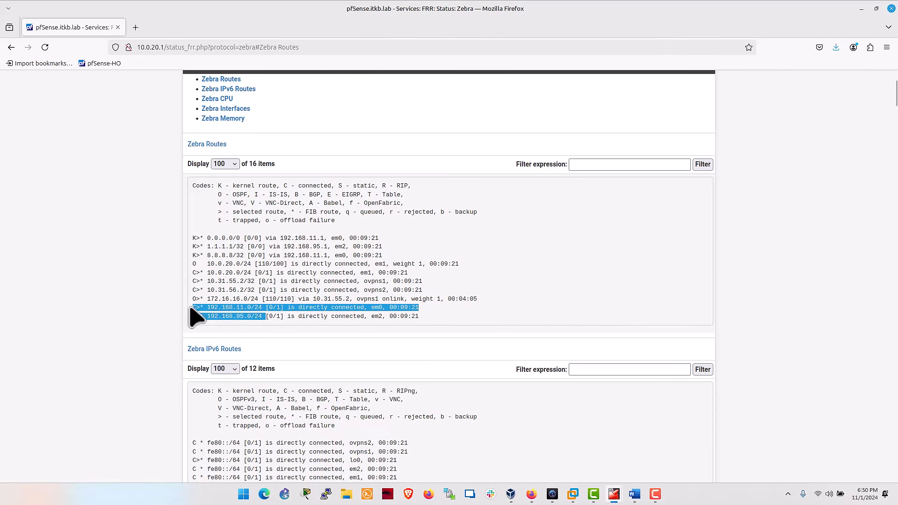
pyautogui.moveTo(193, 264); pyautogui.dragTo(400, 264)
pyautogui.moveTo(192, 299); pyautogui.dragTo(407, 299)
pyautogui.moveTo(332, 263); pyautogui.dragTo(415, 264)
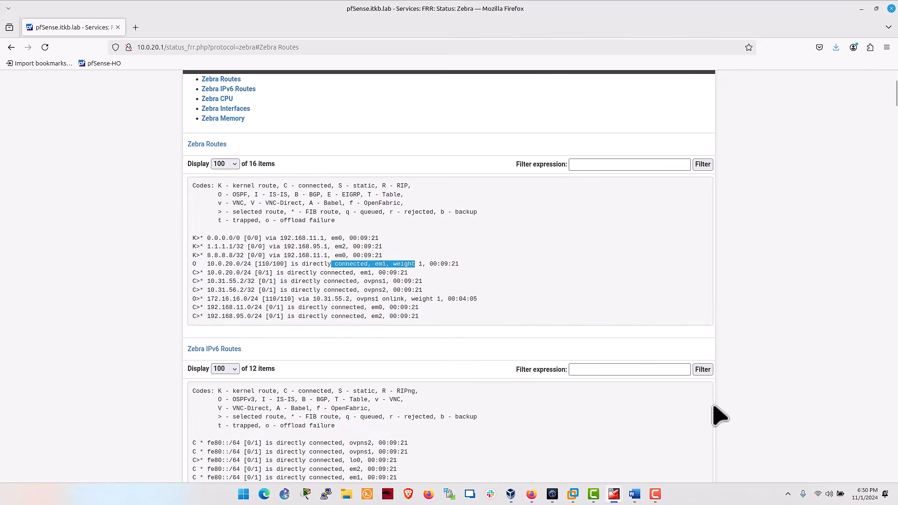
pyautogui.click(843, 425)
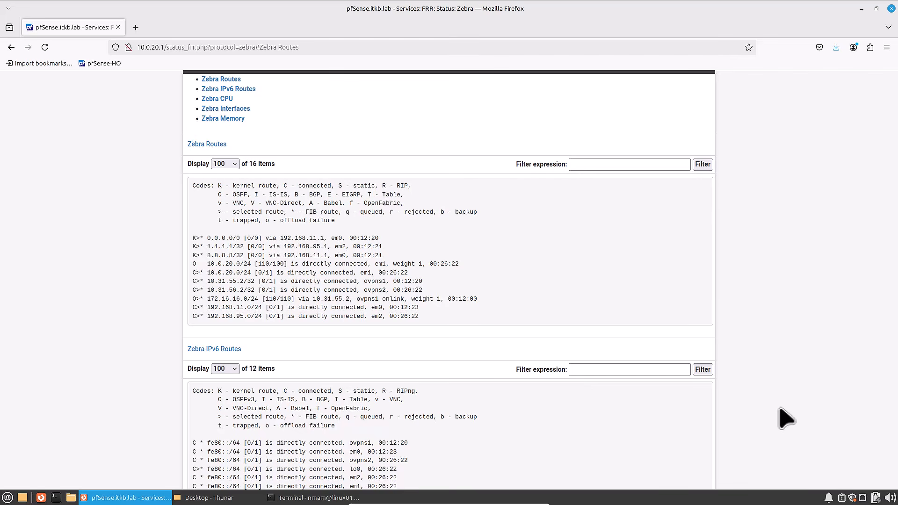
# - Ping the branch office host 172.16.16.10 from the head office Linux terminal, stopping after a few replies
pyautogui.click(281, 498)
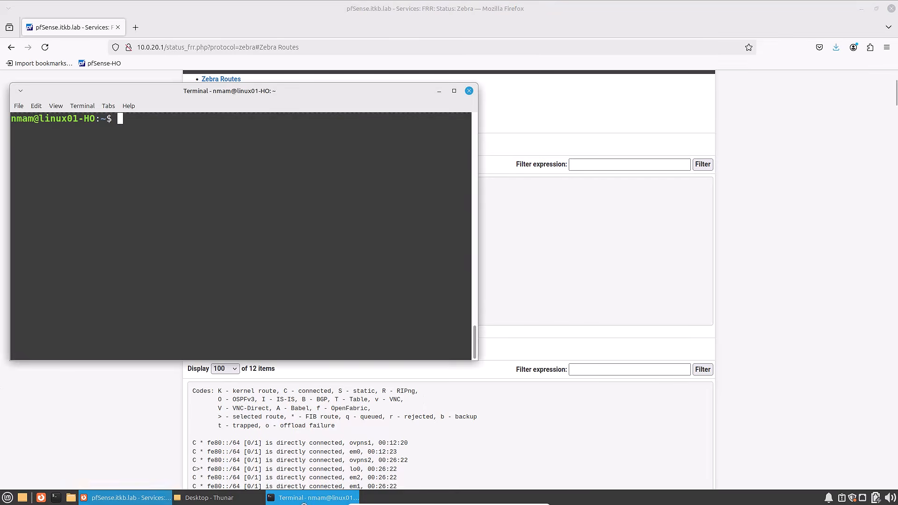
pyautogui.write('g ')
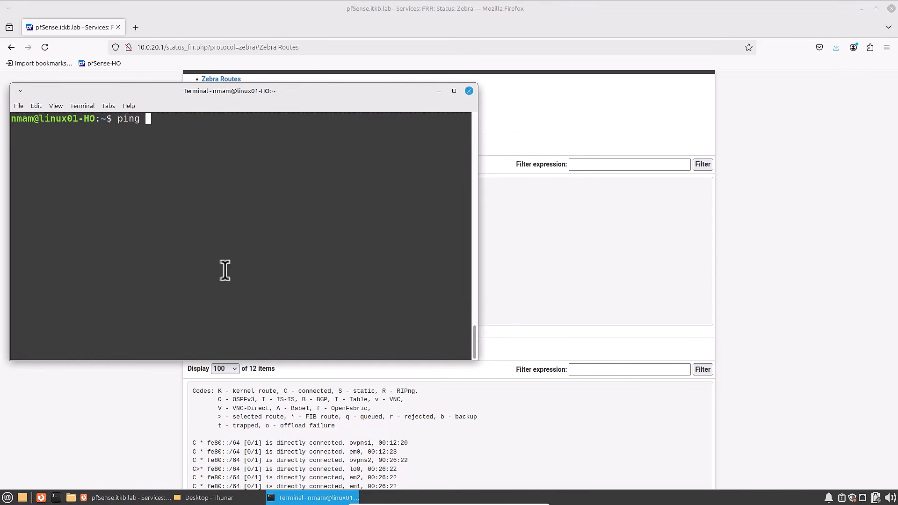
pyautogui.write('172.16.16.10')
pyautogui.press('Return')
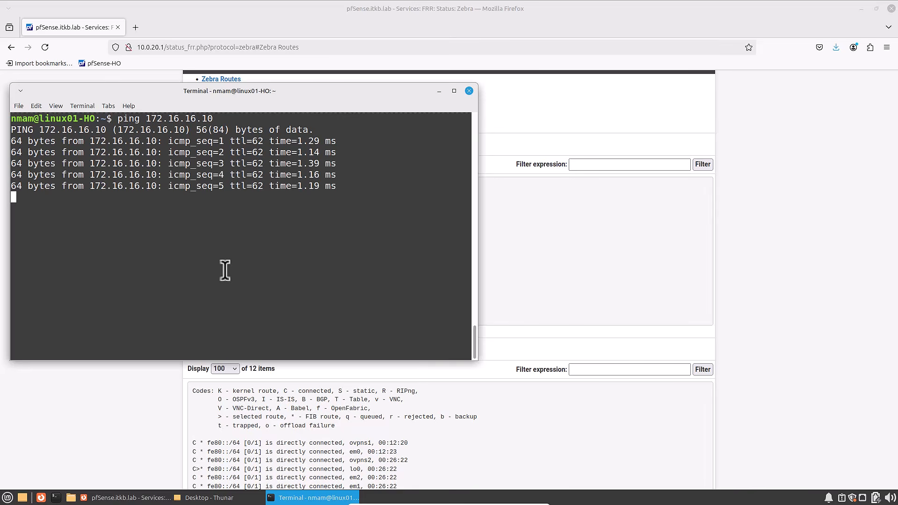
pyautogui.hotkey('ctrl', 'c')
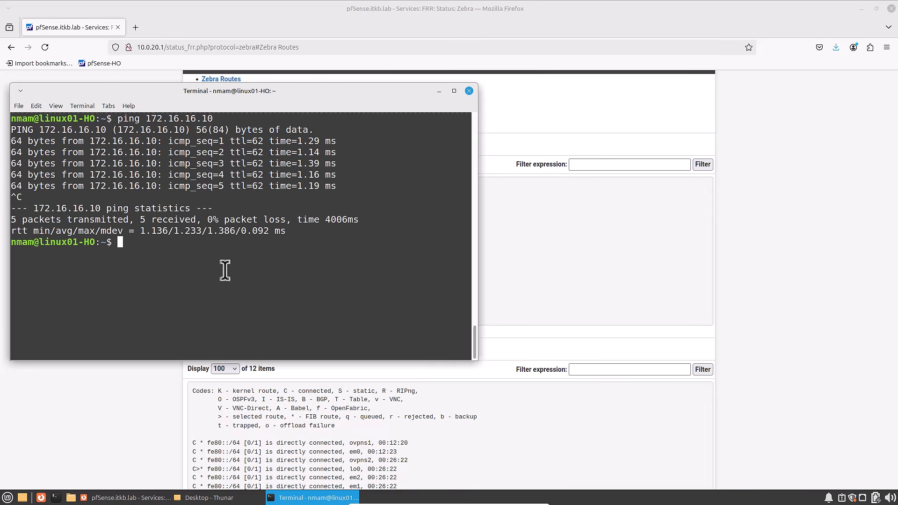
# - Trace the path to 172.16.16.10 with tracepath -n and check which tunnel address the second hop uses
pyautogui.write('tracepath -n 172.16.16.10')
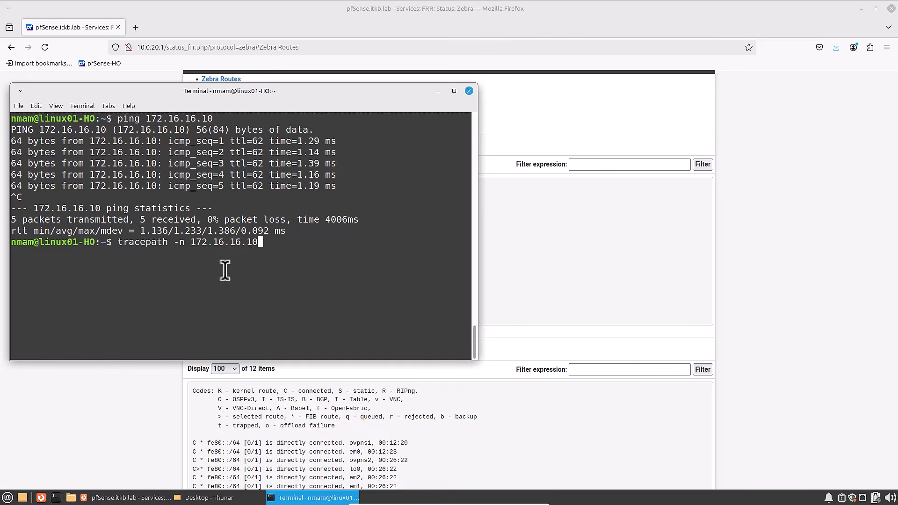
pyautogui.press('Return')
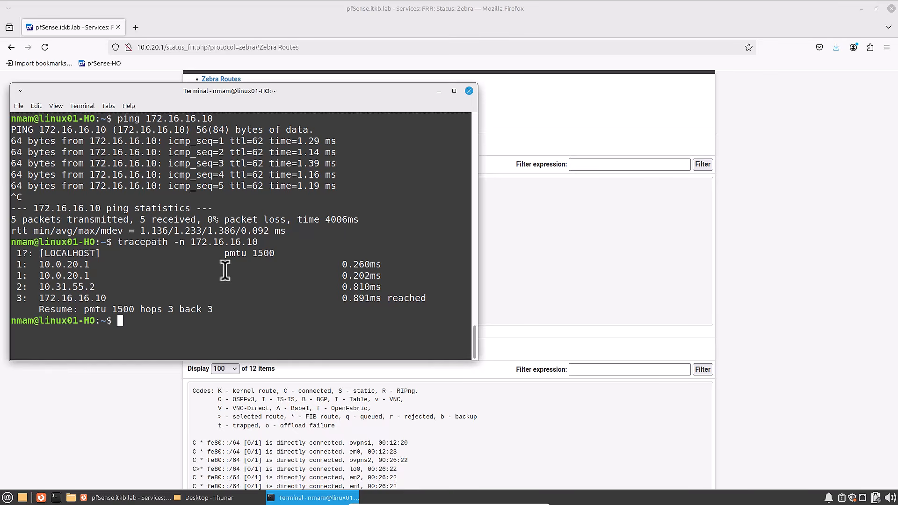
pyautogui.moveTo(45, 287); pyautogui.dragTo(100, 288)
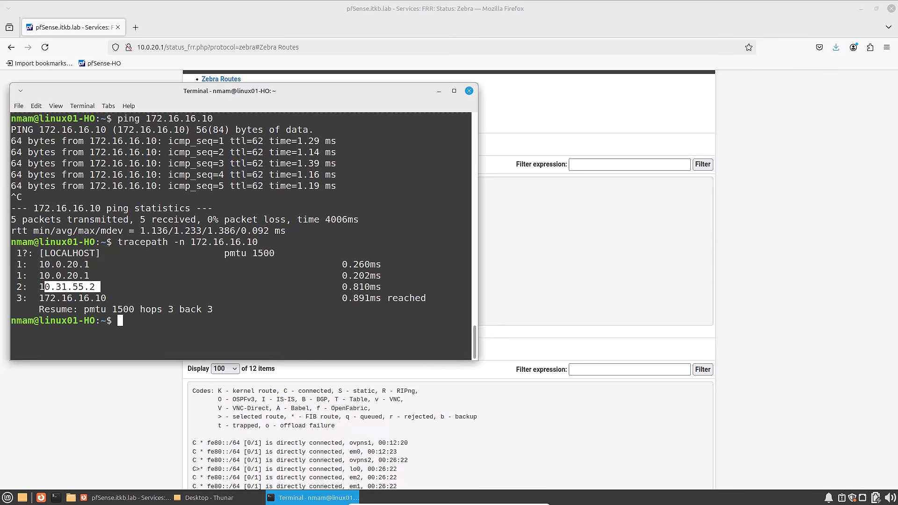
pyautogui.click(100, 287)
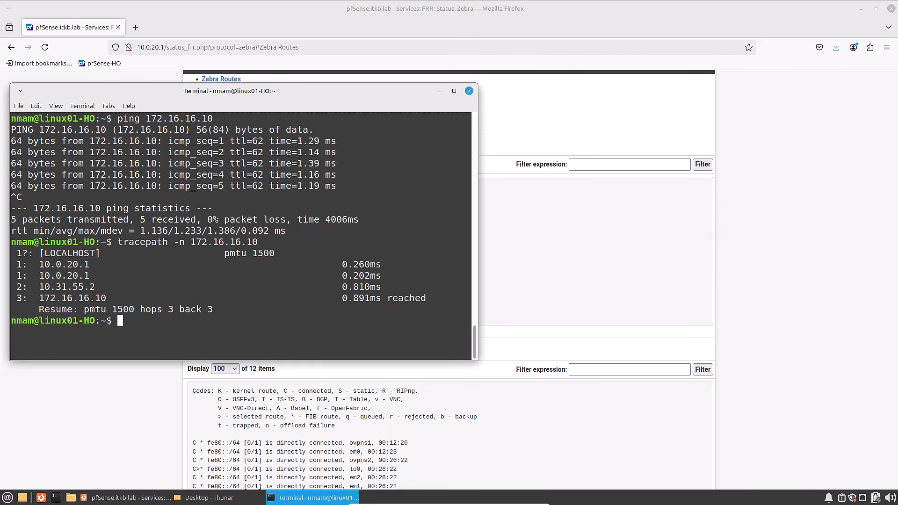
# - Show the head office pfSense dashboard to check the WAN gateways and OpenVPN tunnels
pyautogui.hotkey('alt', 'Tab')
pyautogui.scroll(3, 253, 196)
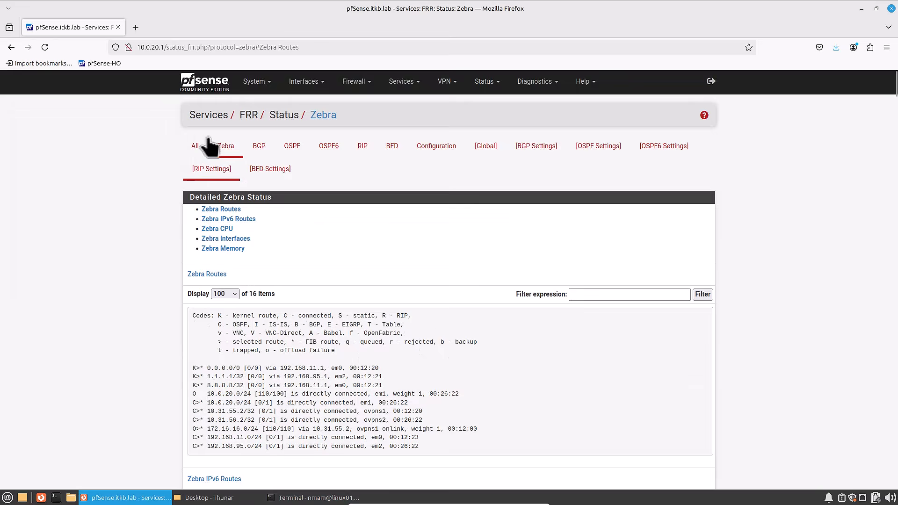
pyautogui.click(204, 85)
# - Repeat the ping to 172.16.16.10 from the terminal with the first WAN offline, stopping it once replies arrive
pyautogui.click(319, 498)
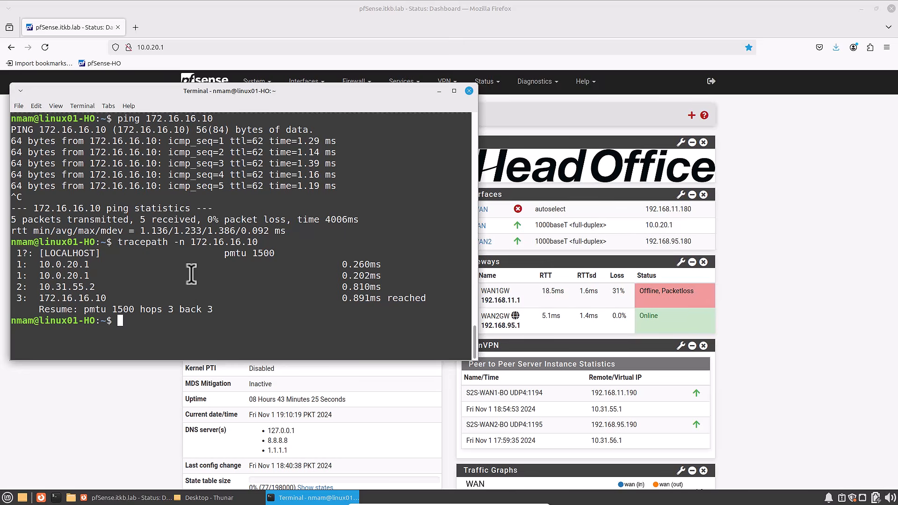
pyautogui.press('Up')
pyautogui.press('Up')
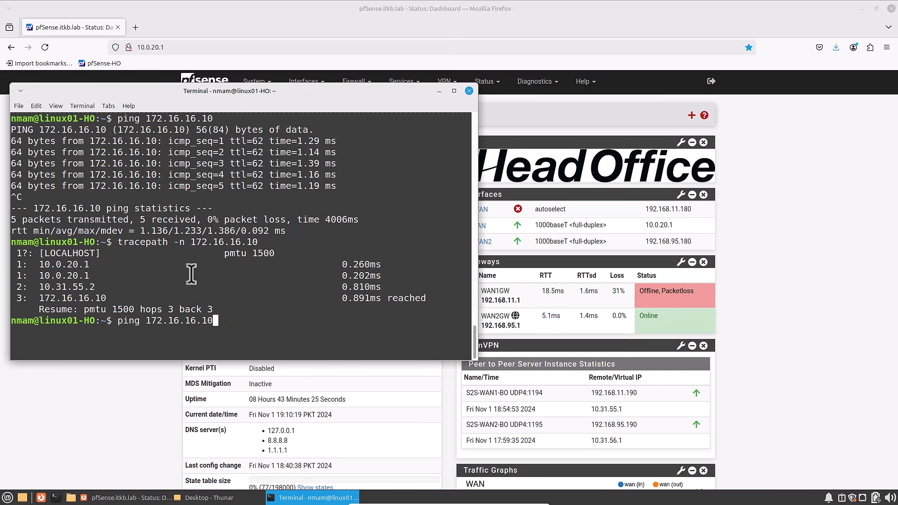
pyautogui.press('Return')
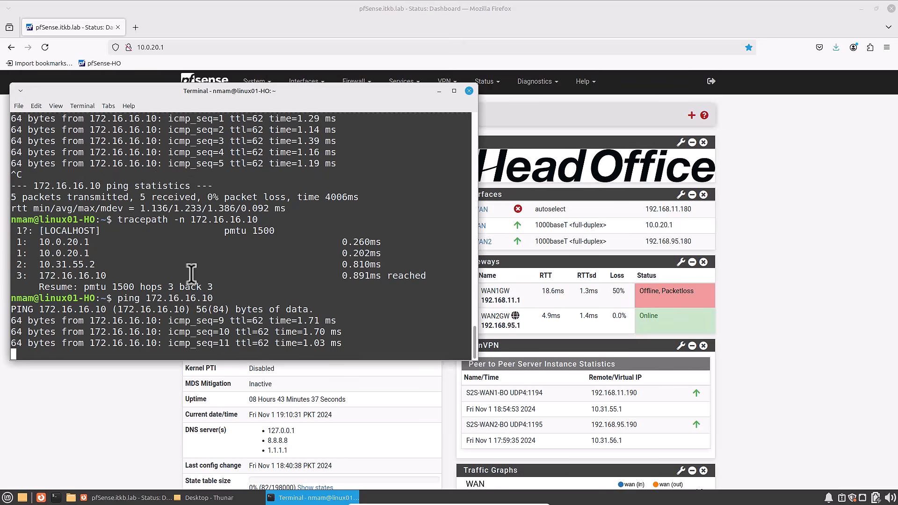
pyautogui.hotkey('ctrl', 'c')
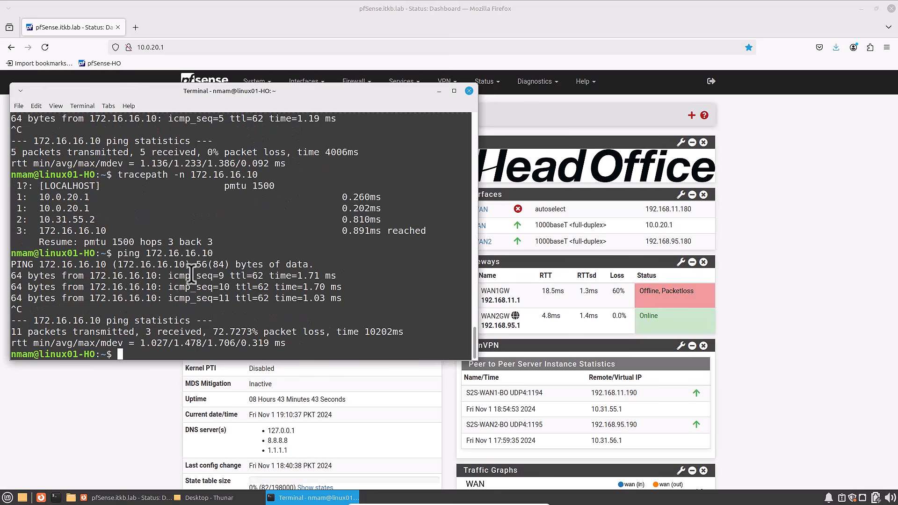
# - Run tracepath -n 172.16.16.10 again and compare its second hop with that of the earlier trace
pyautogui.press('Up')
pyautogui.press('Up')
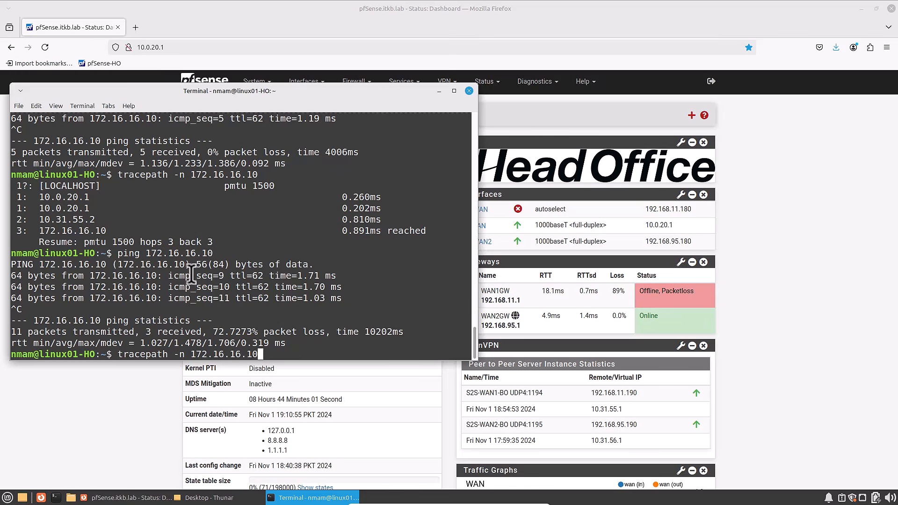
pyautogui.press('Return')
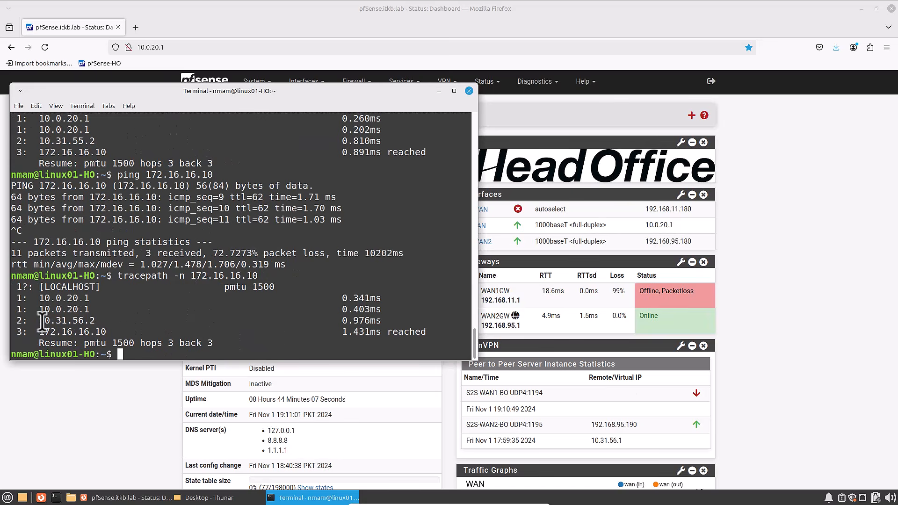
pyautogui.moveTo(39, 321); pyautogui.dragTo(96, 321)
pyautogui.doubleClick(94, 141)
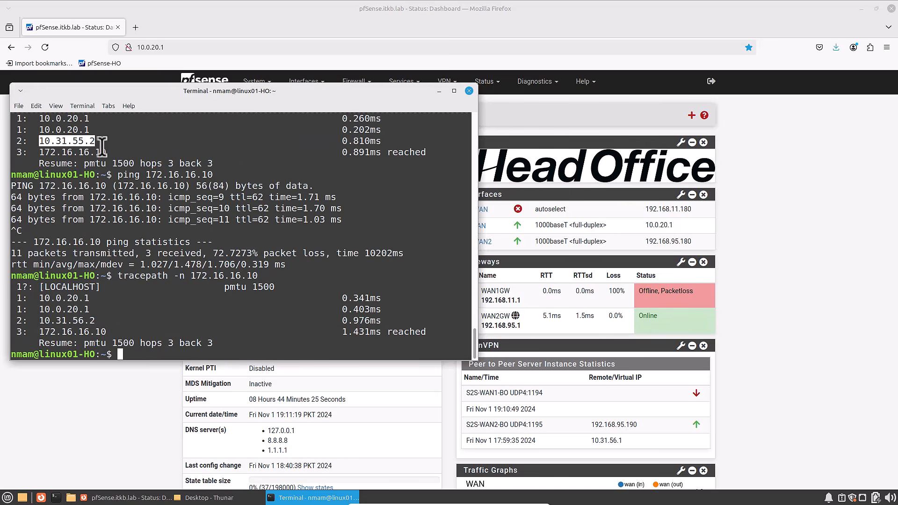
pyautogui.click(57, 145)
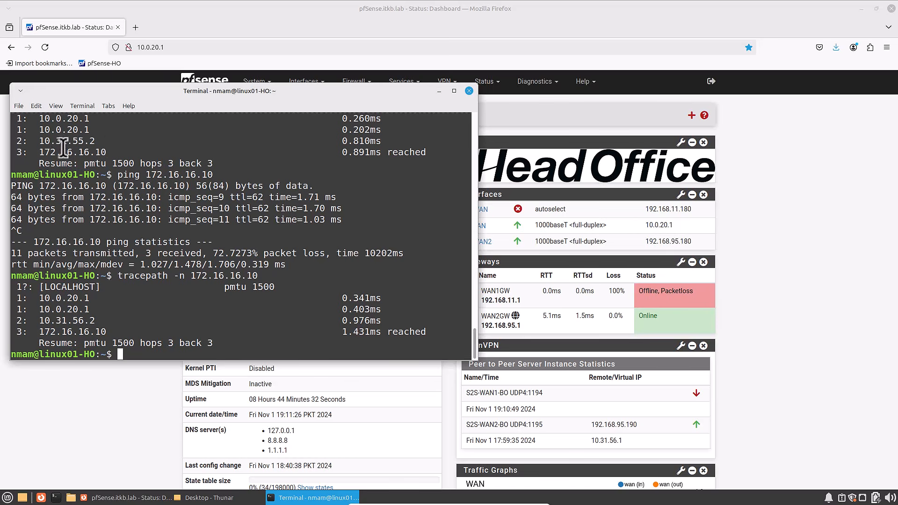
pyautogui.moveTo(37, 143); pyautogui.dragTo(96, 143)
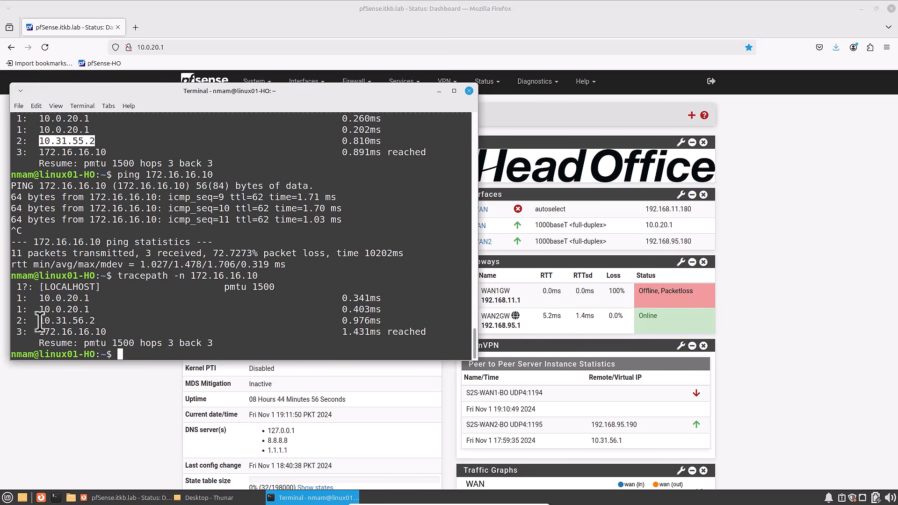
pyautogui.moveTo(40, 321); pyautogui.dragTo(99, 320)
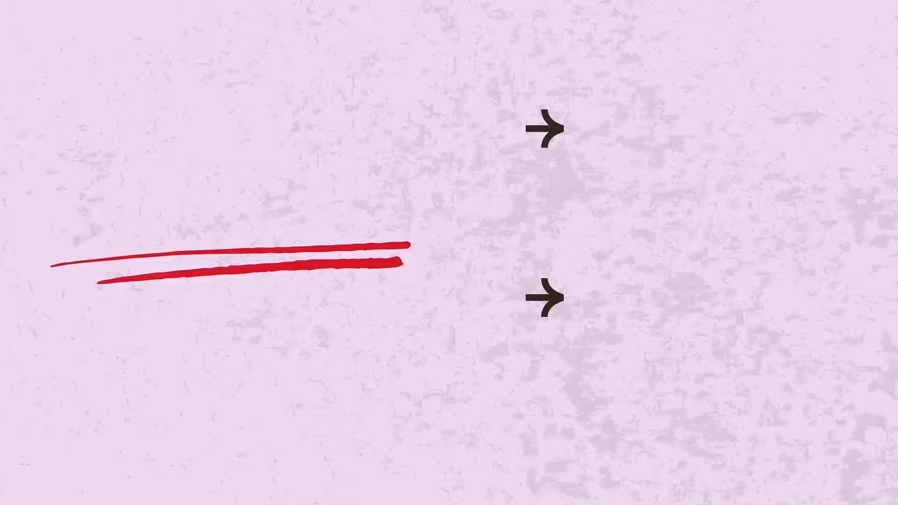